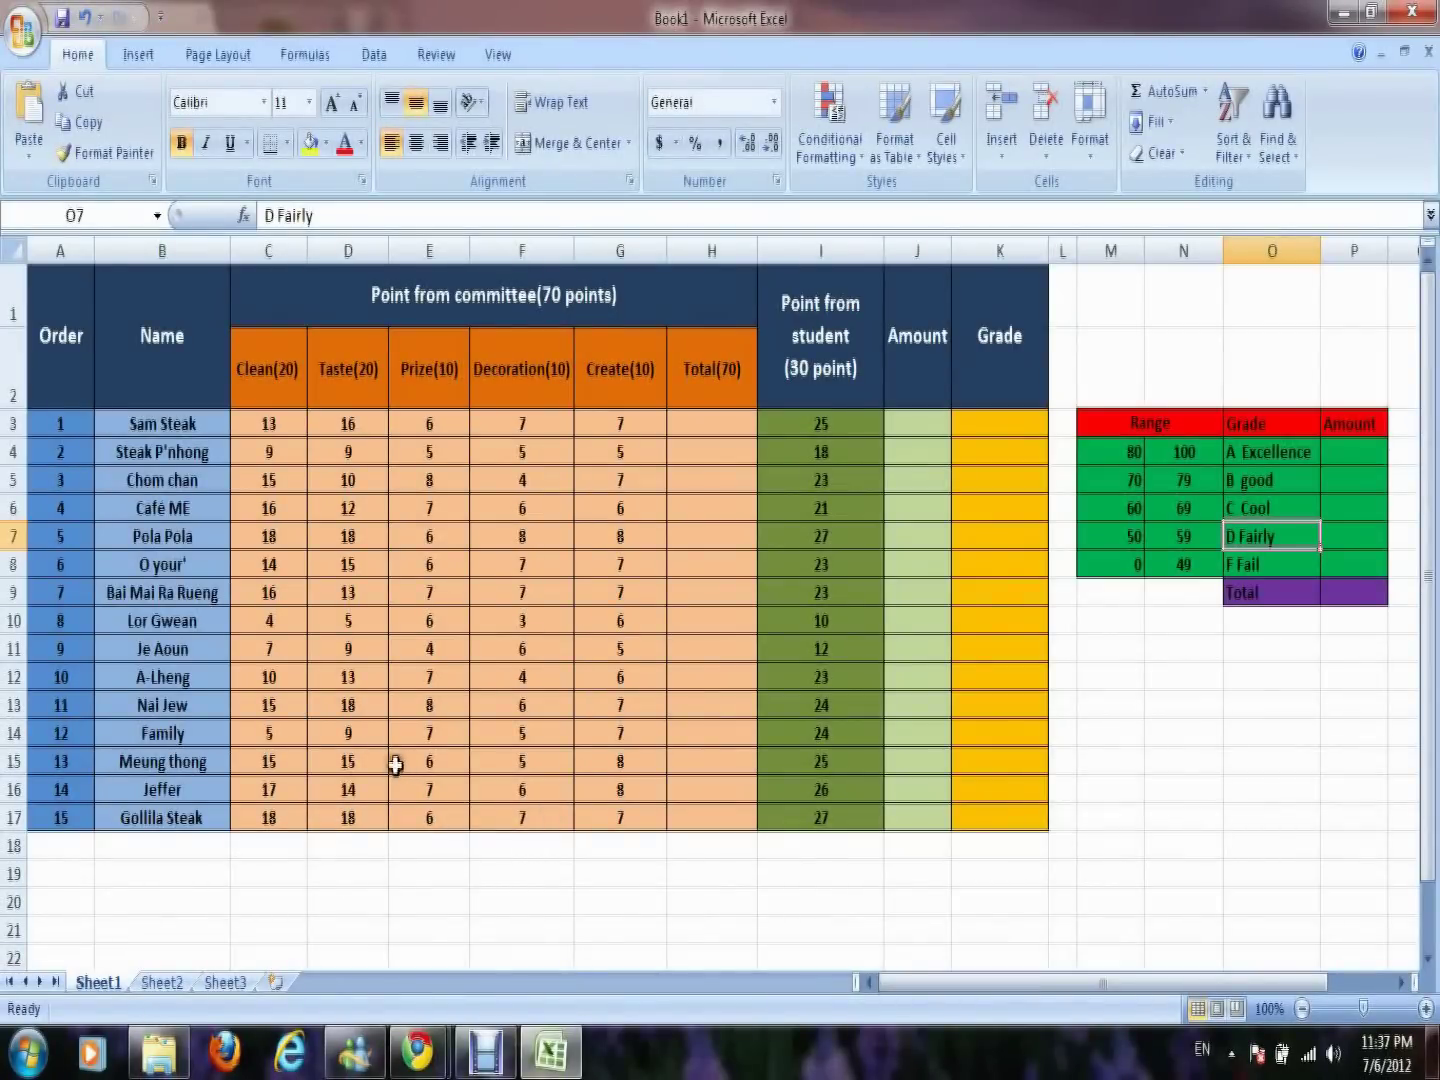
Review the shop names and the committee and student points headings
left_click(212, 425)
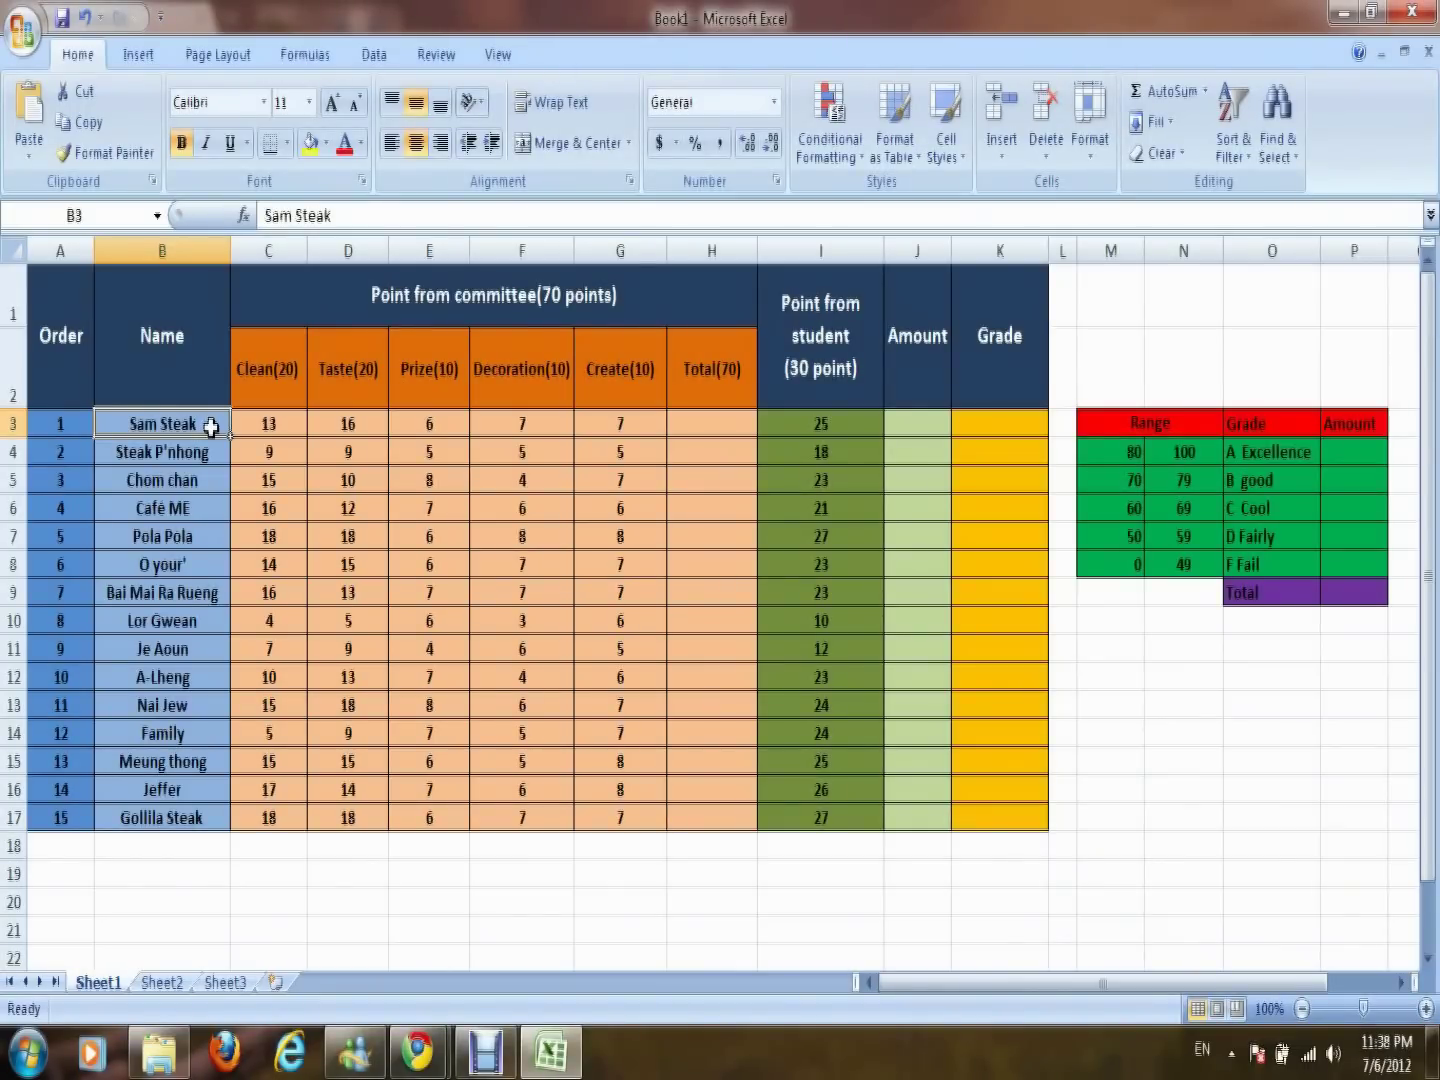
key("Down")
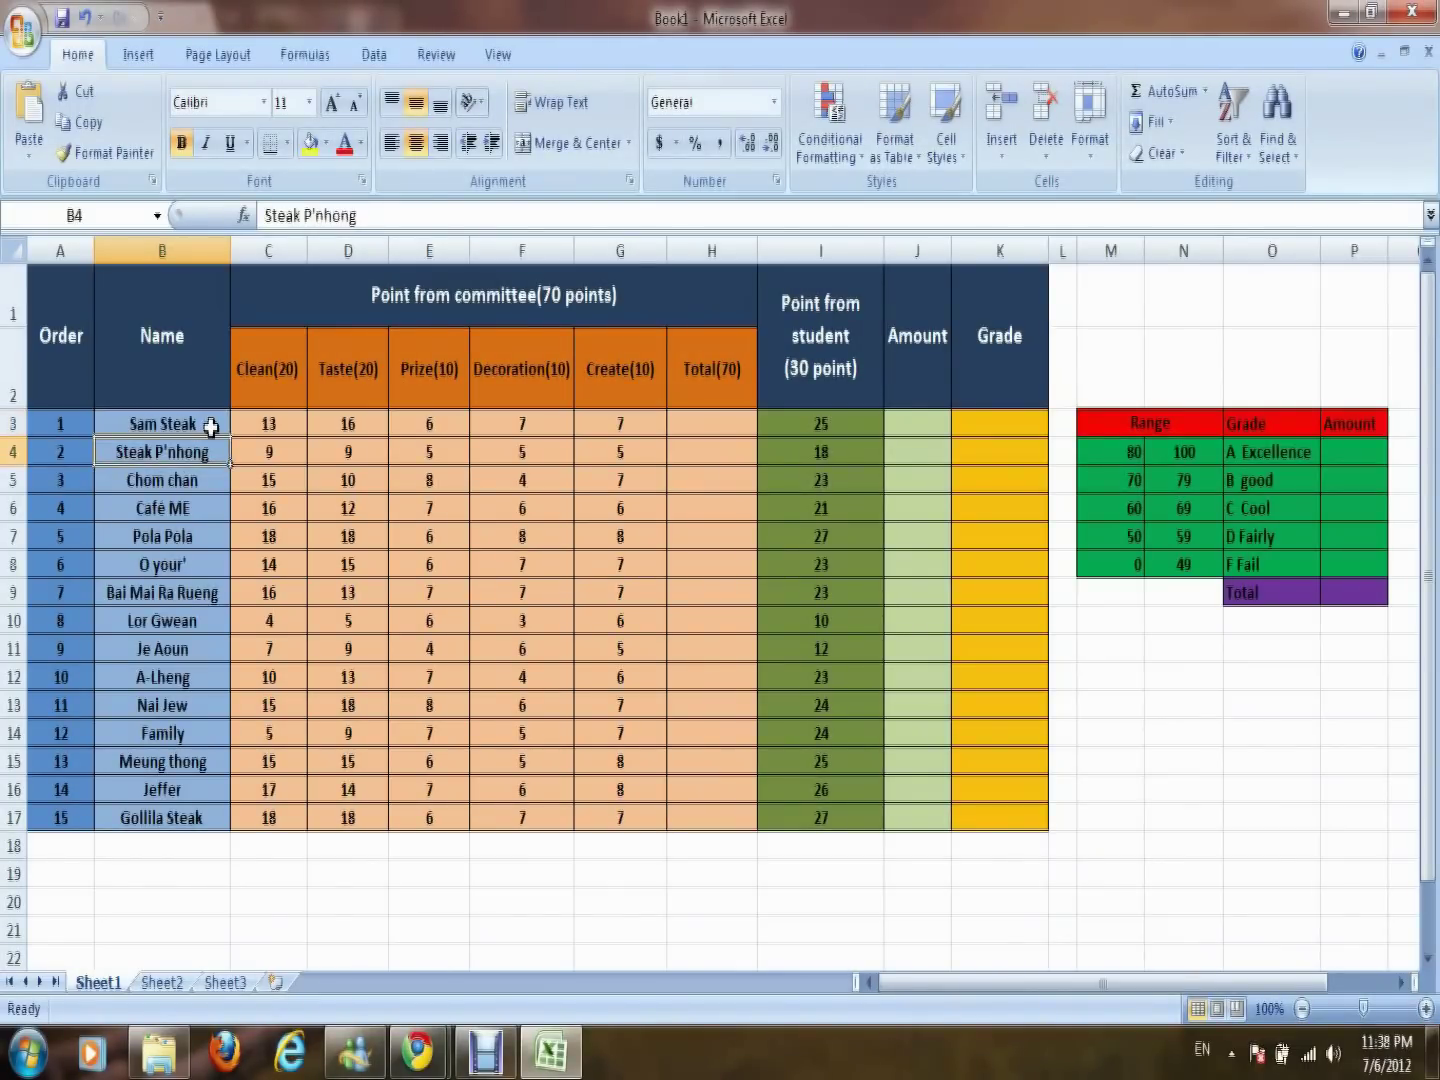
key("Down")
key("Down")
key("Down")
key("Down")
key("Down")
key("Down")
key("Down")
key("Down")
key("Down")
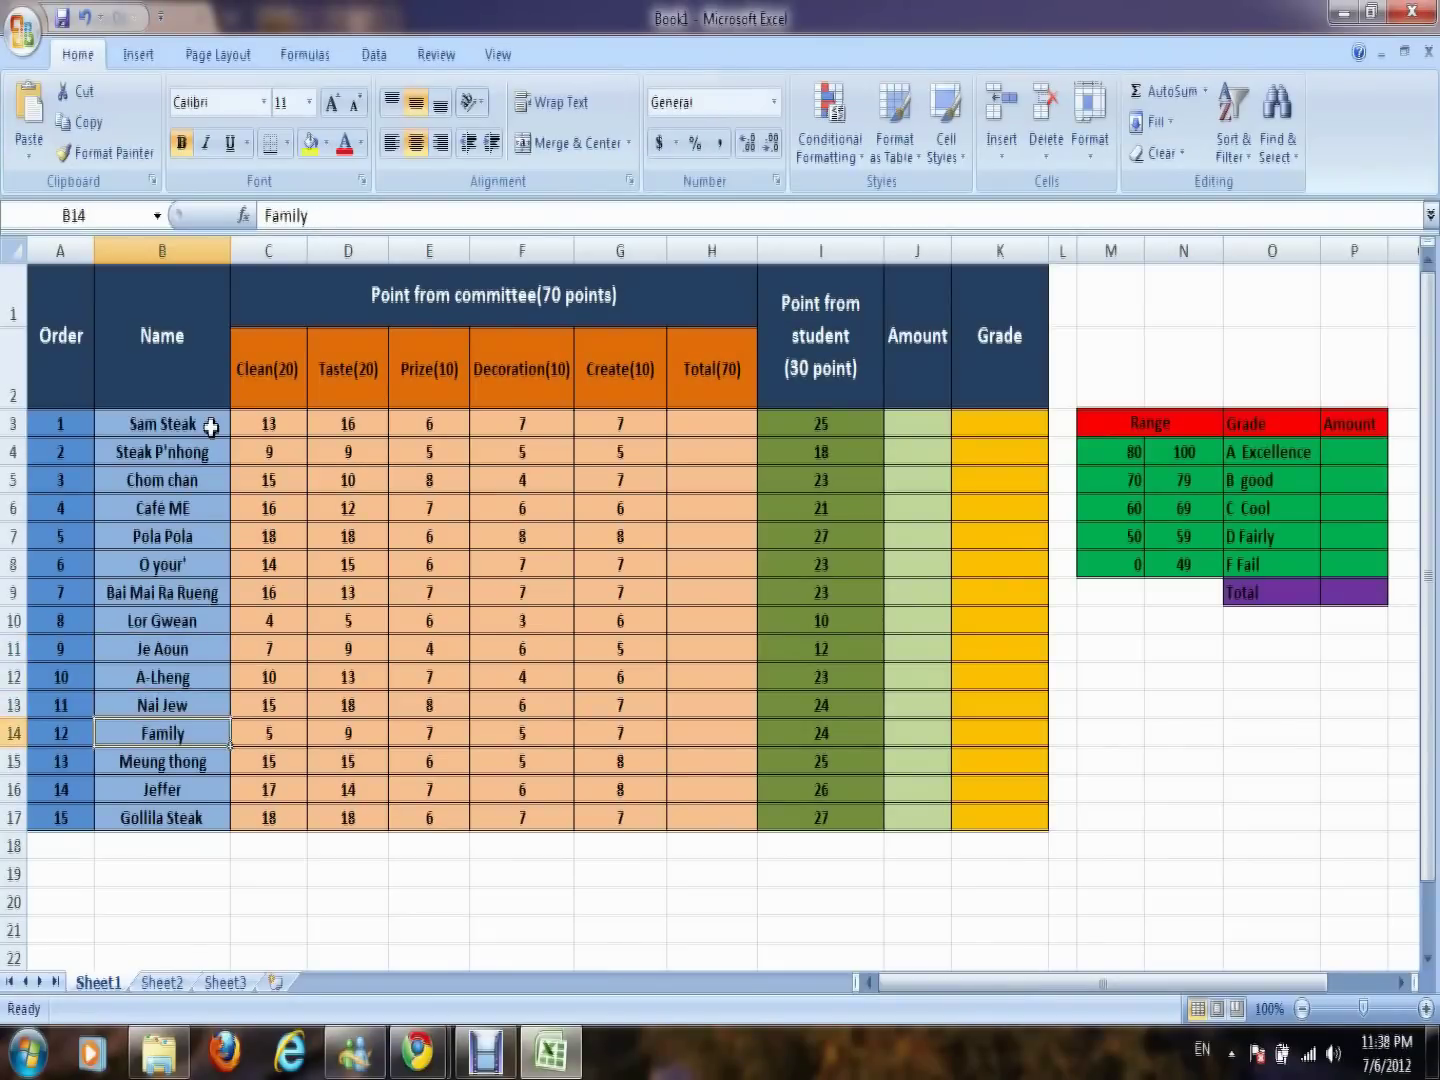
key("Down")
key("Down")
key("Down")
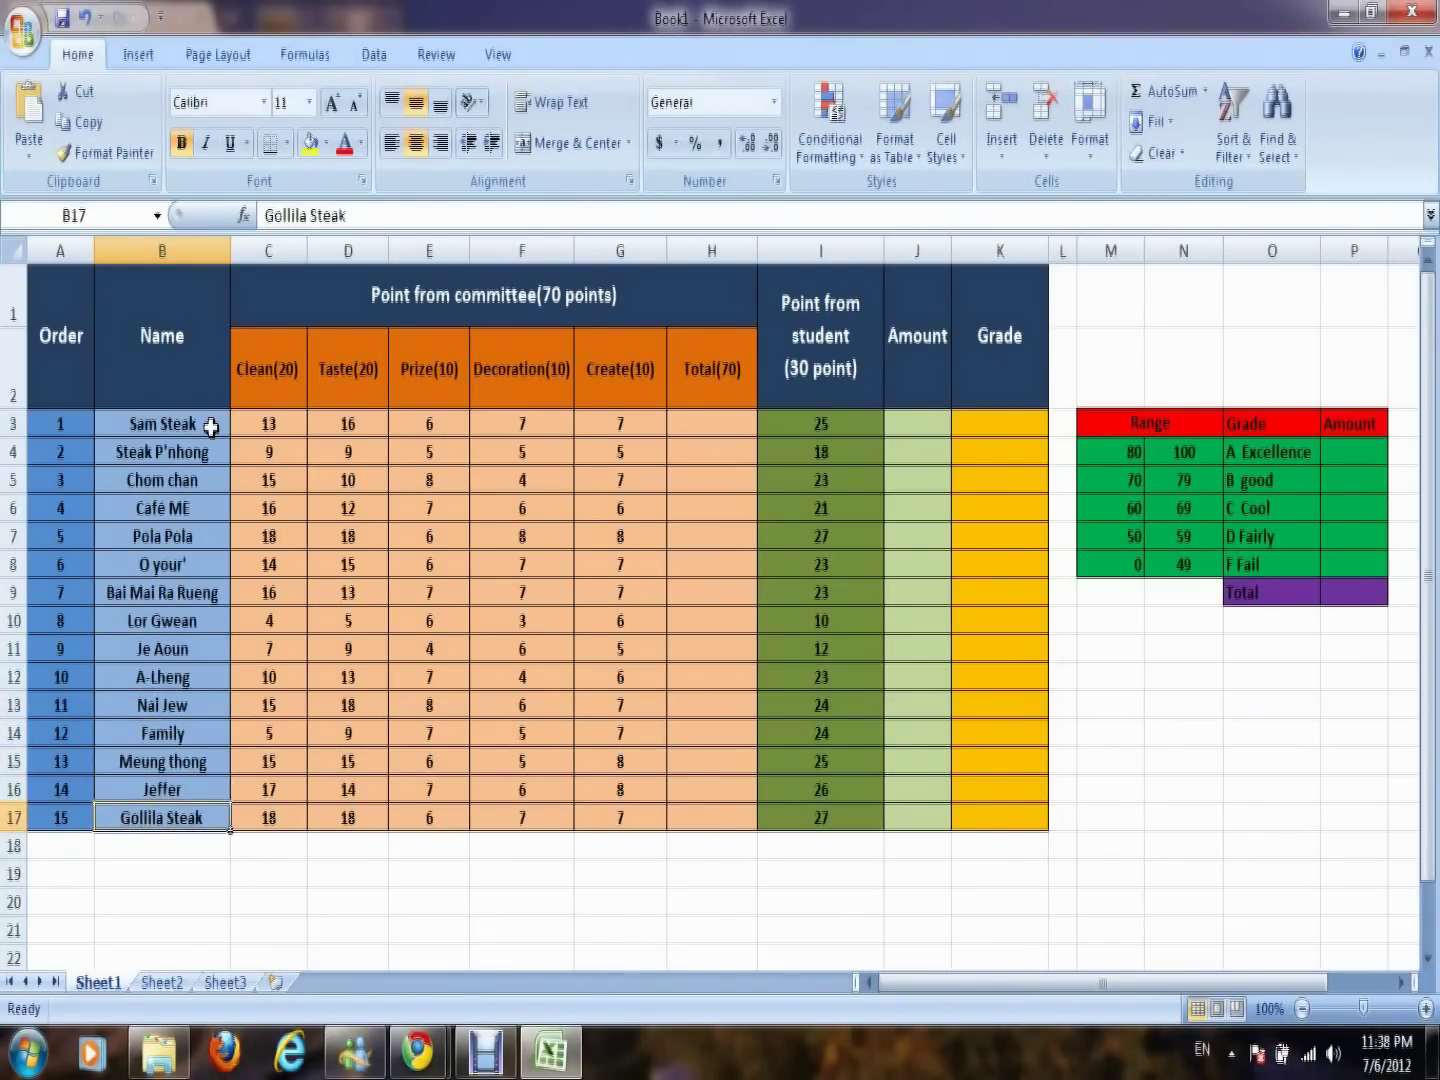
left_click(261, 293)
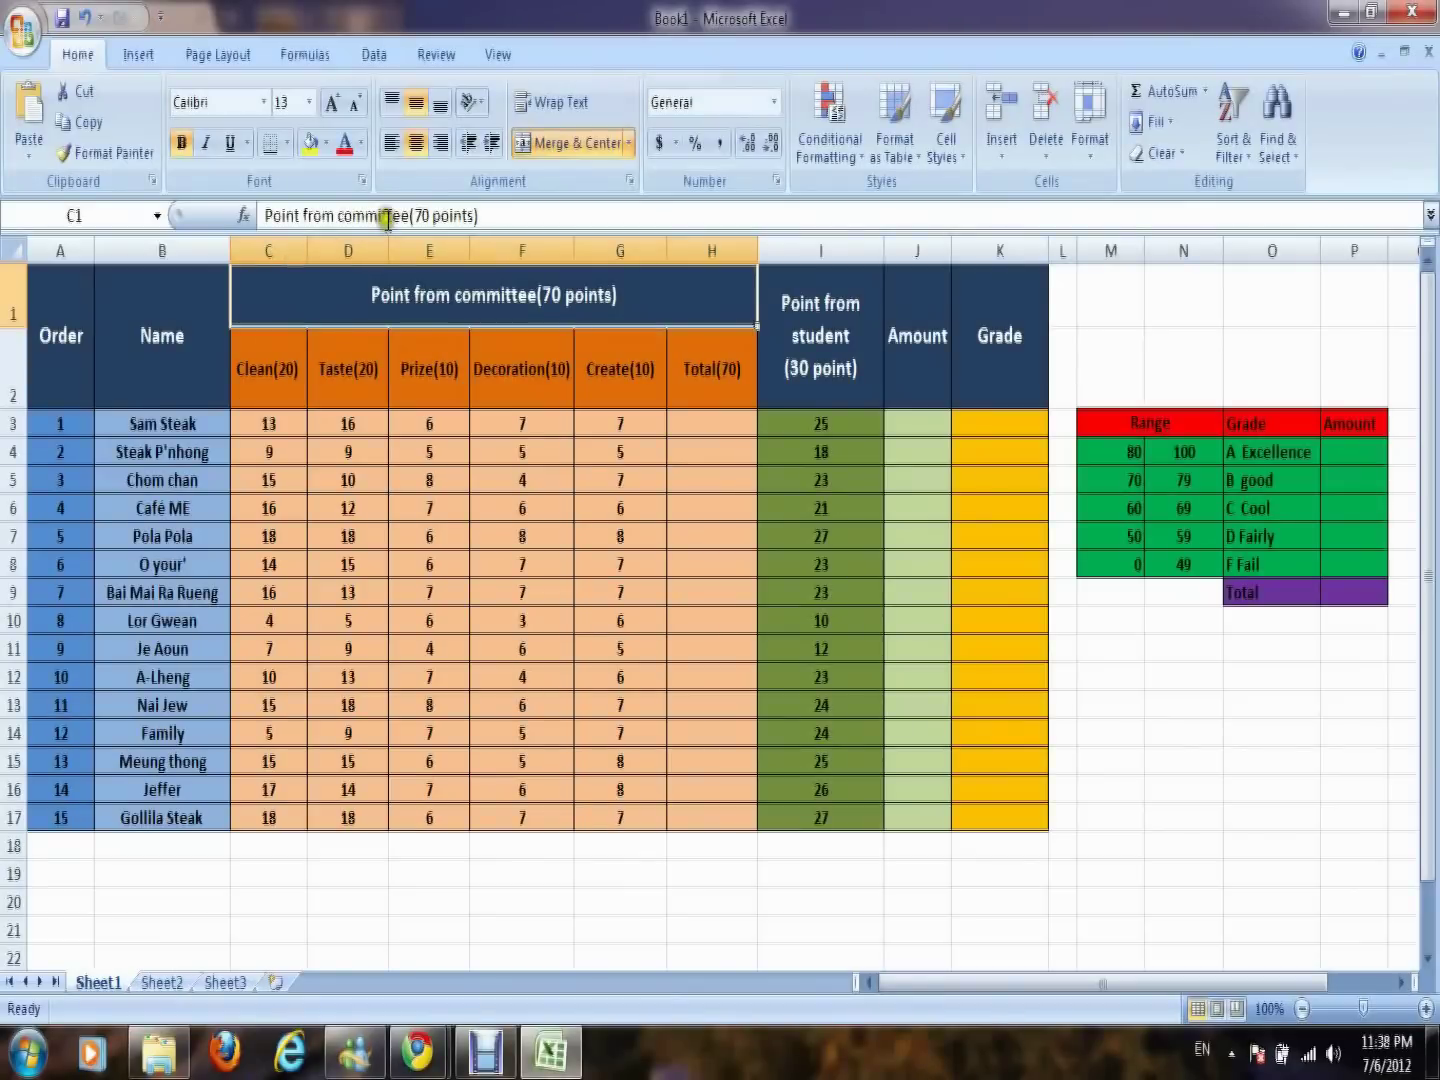
left_click(792, 290)
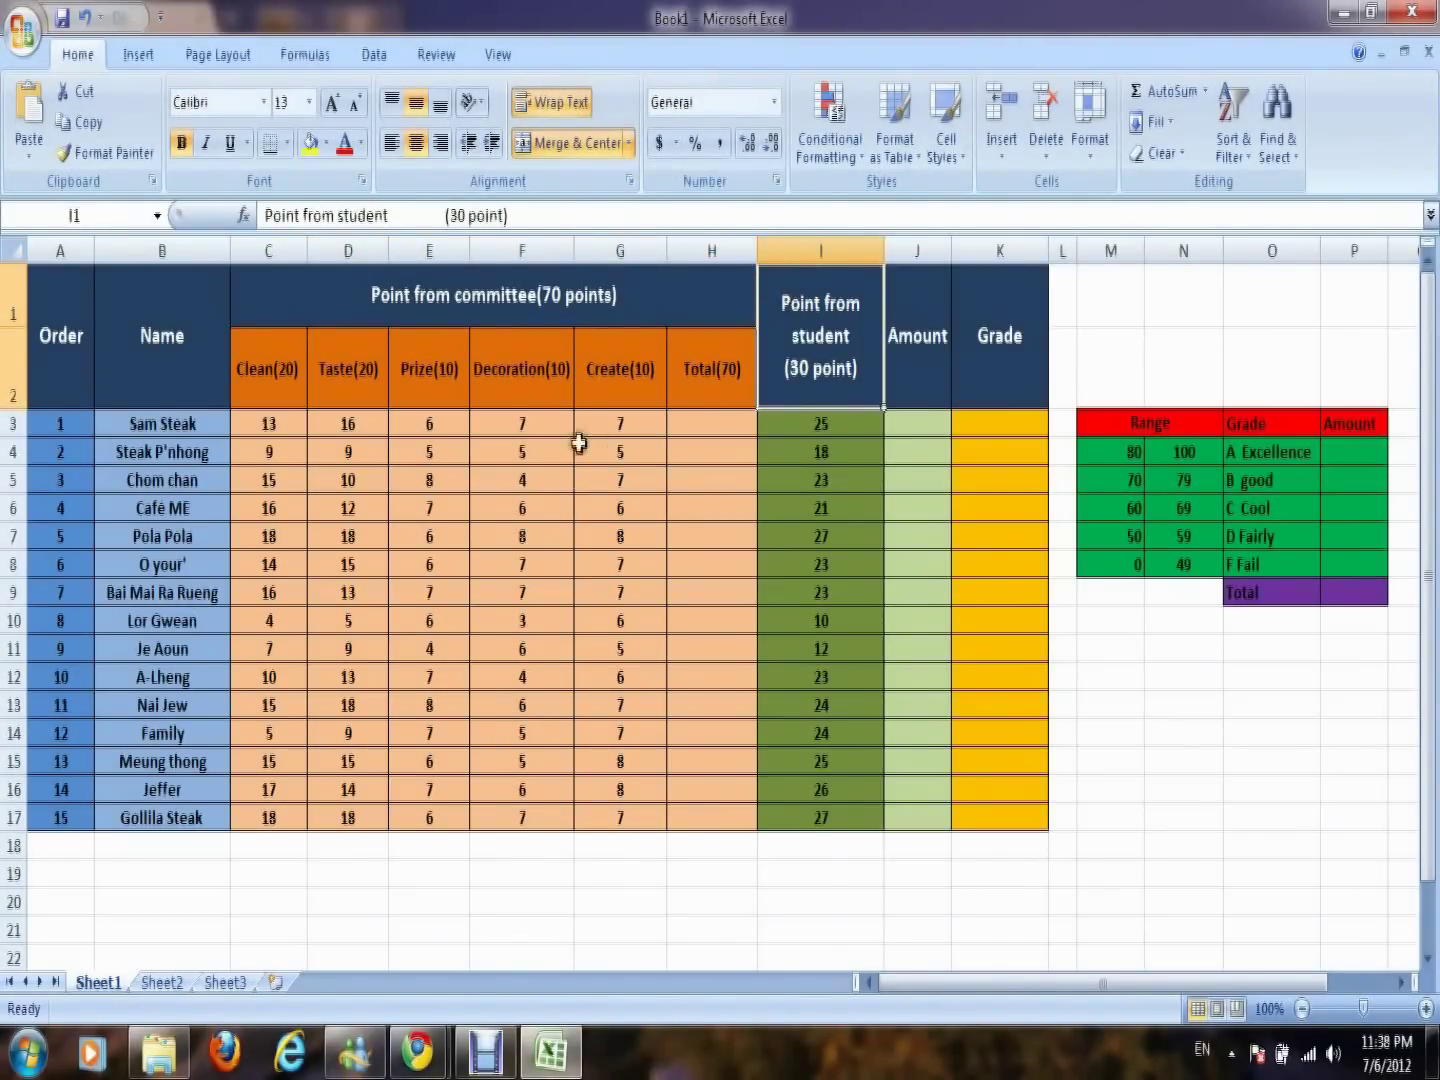
Review the committee score categories and the A Excellence to F Fail grade bands
left_click(294, 400)
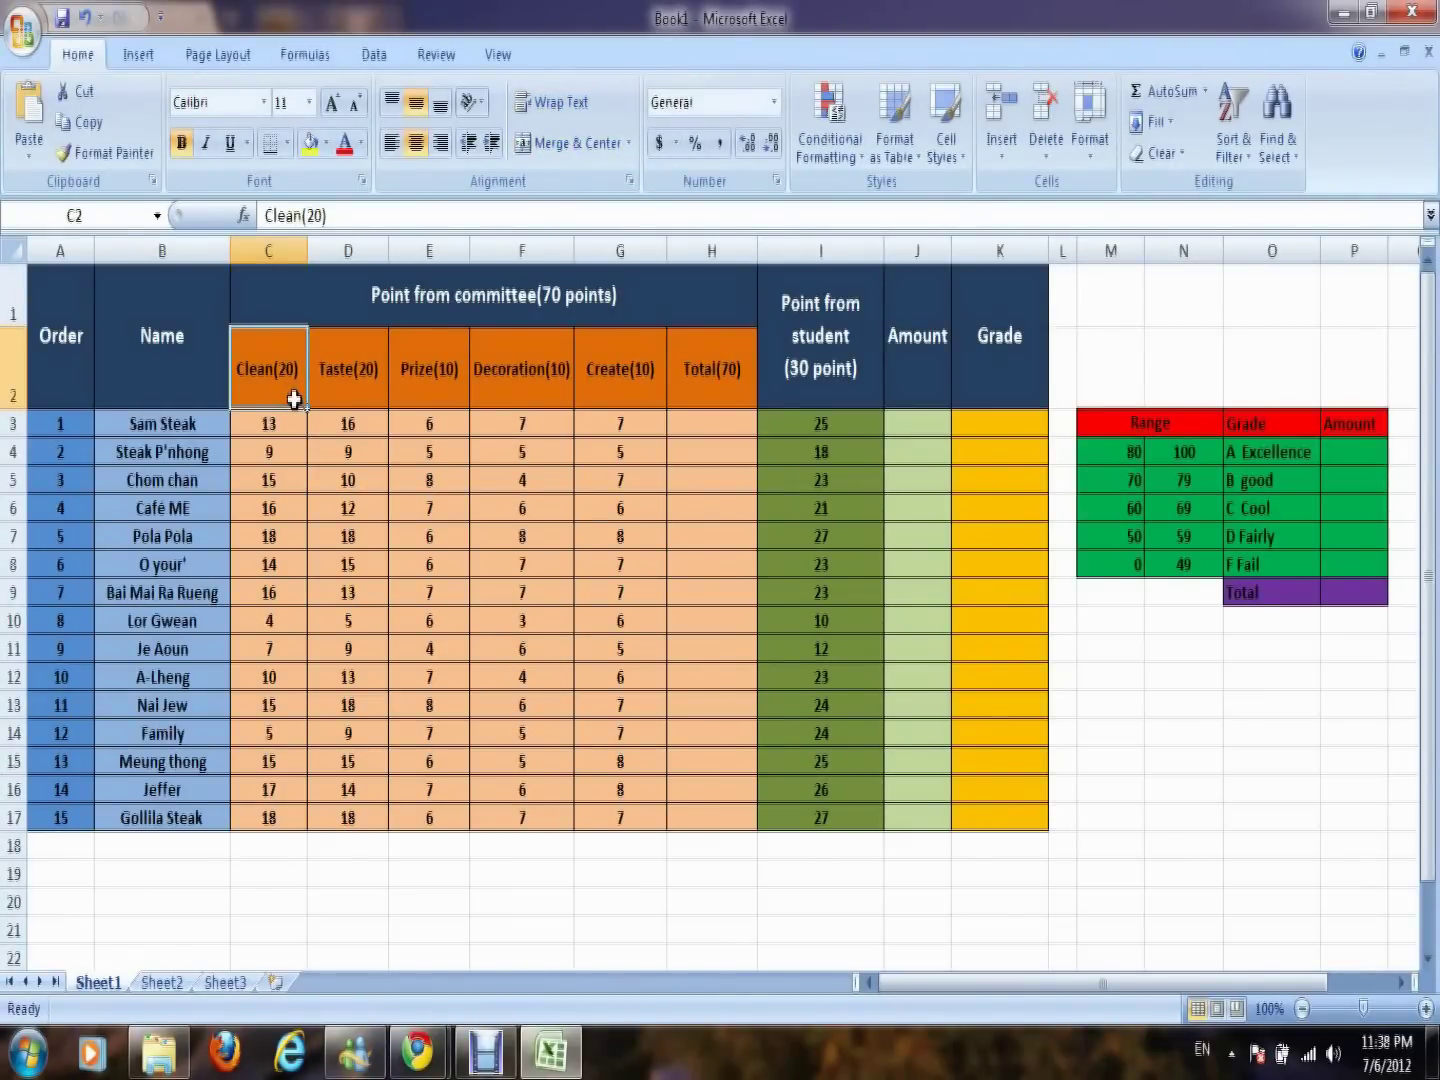
key("Right")
key("Right")
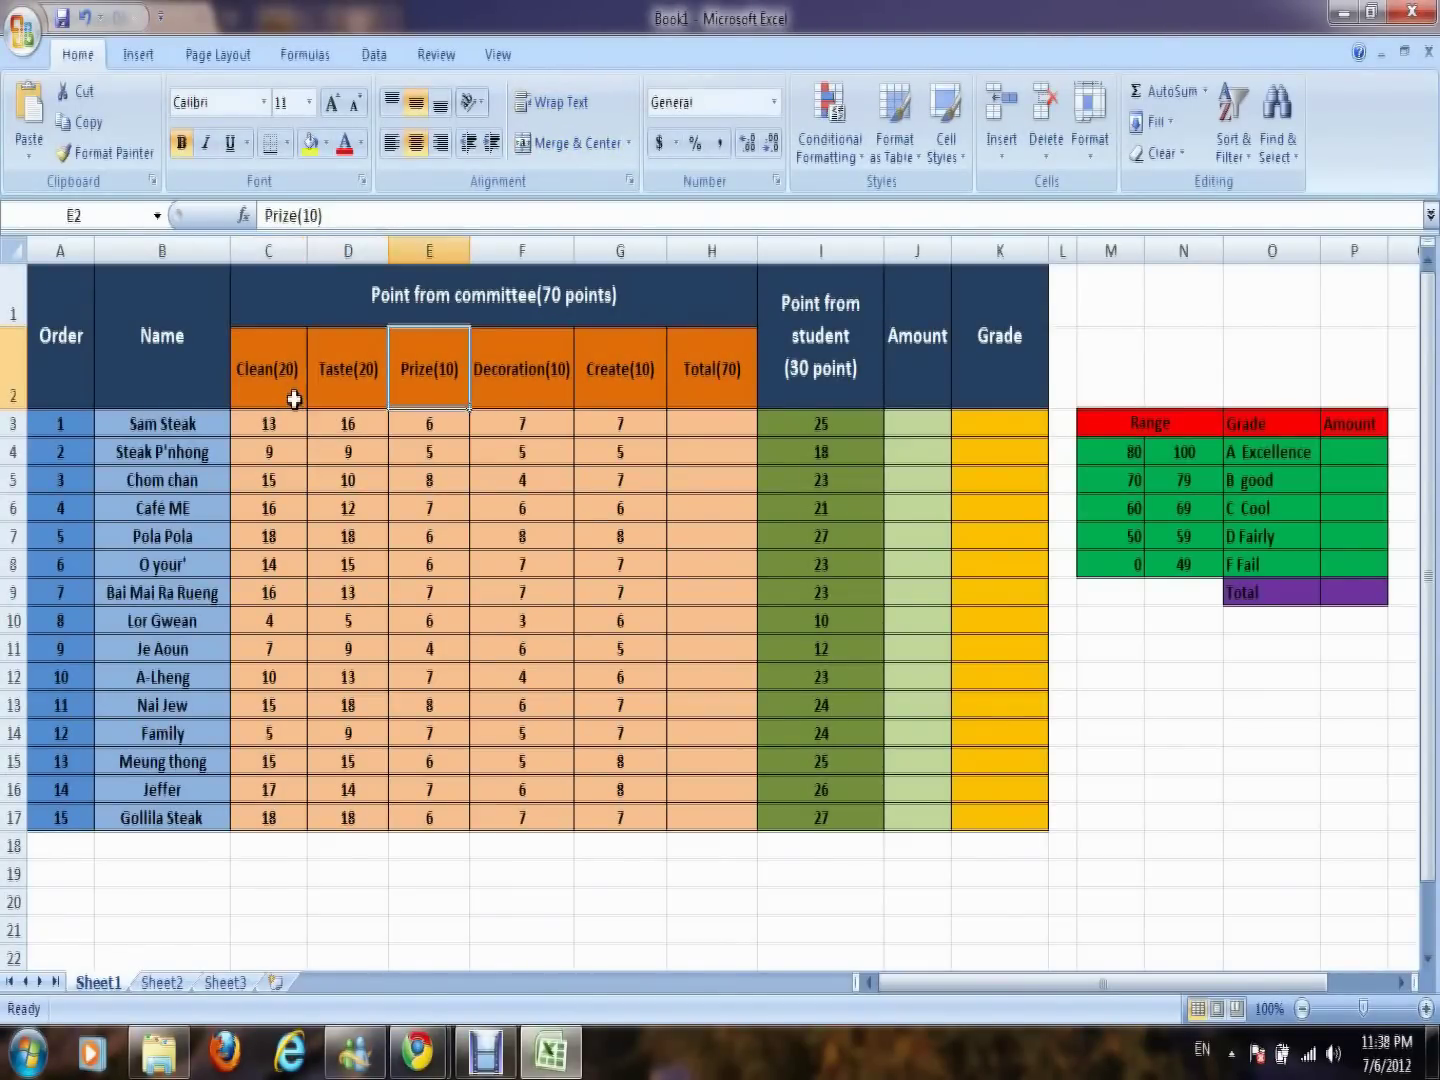
key("Right")
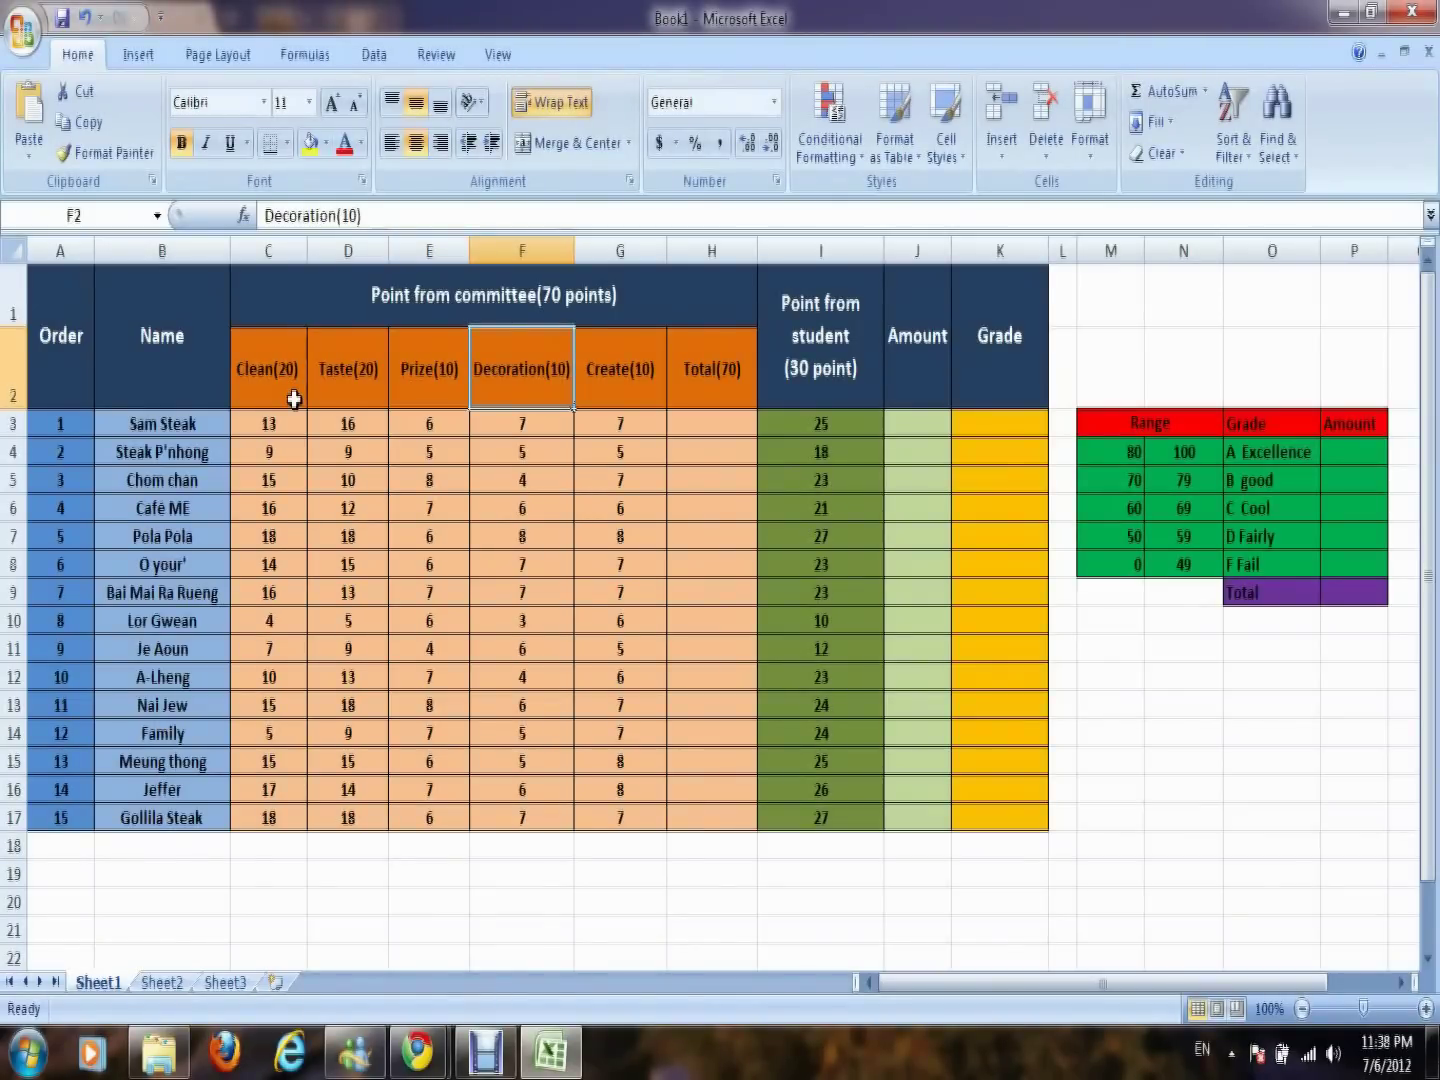
key("Right")
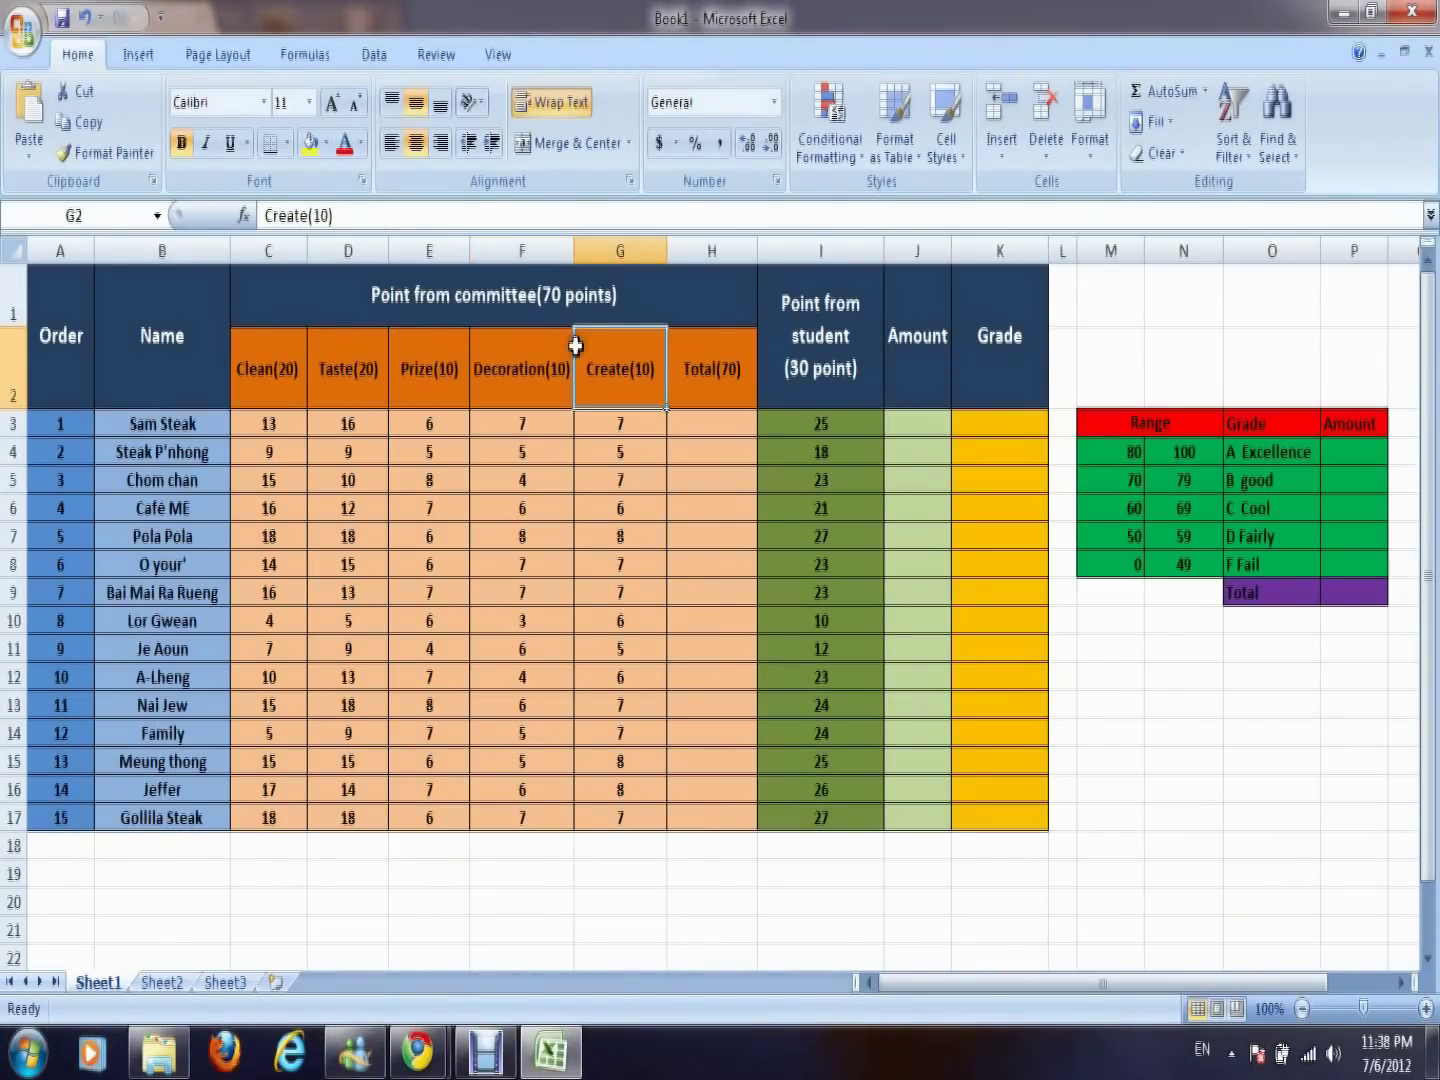
left_click(1237, 453)
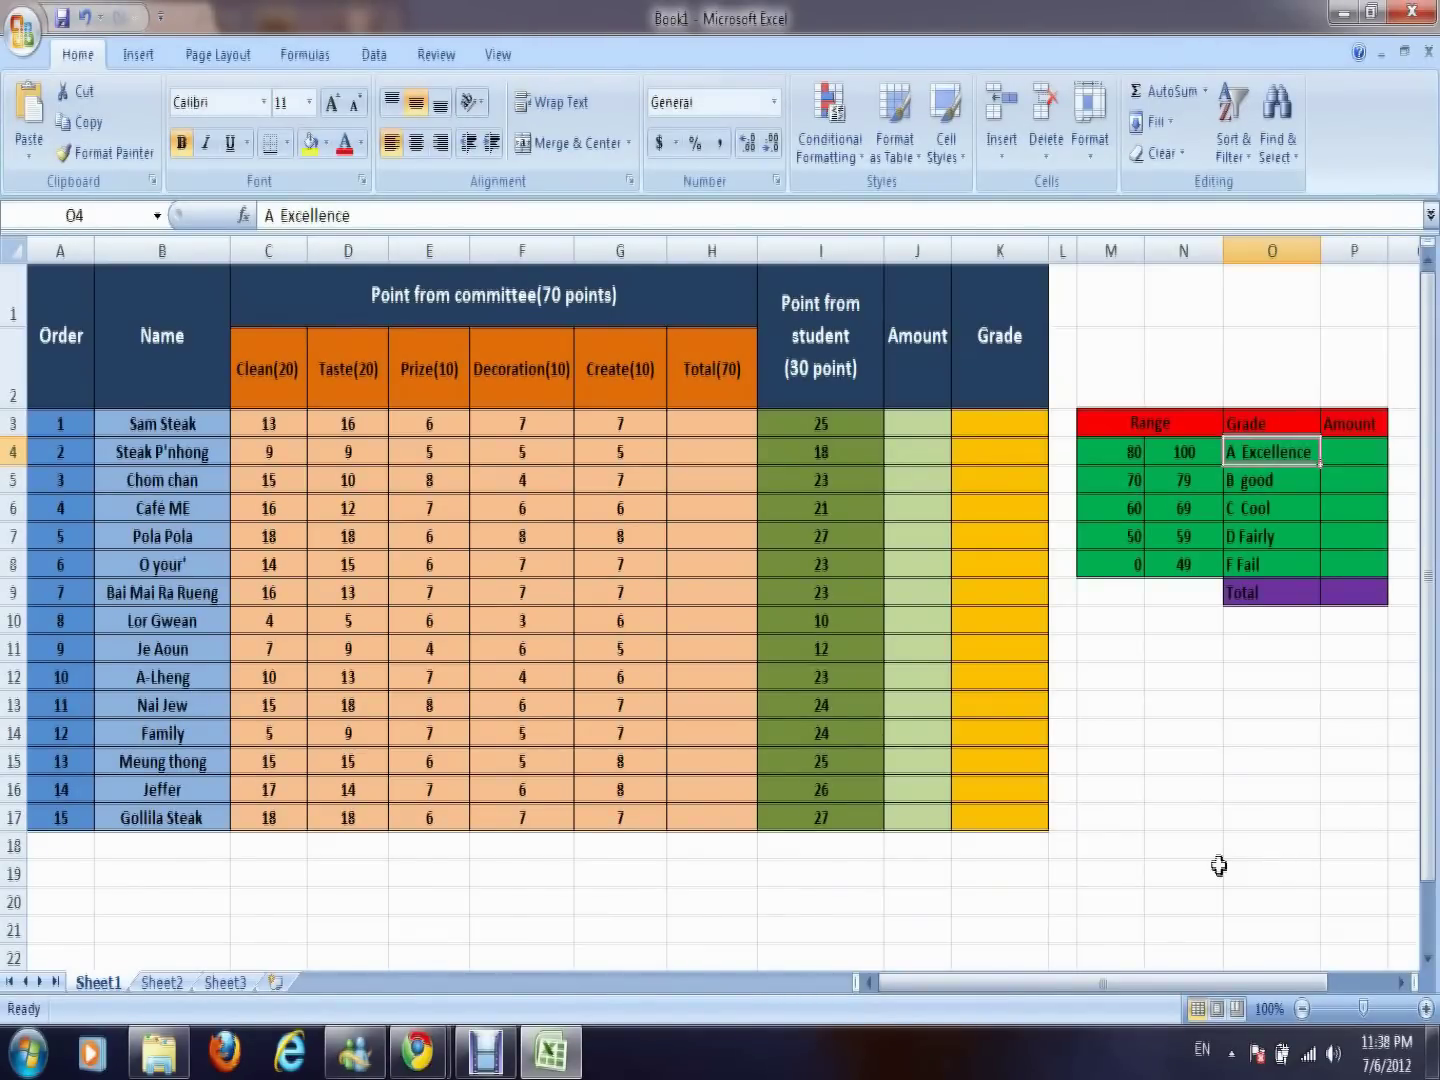
key("Down")
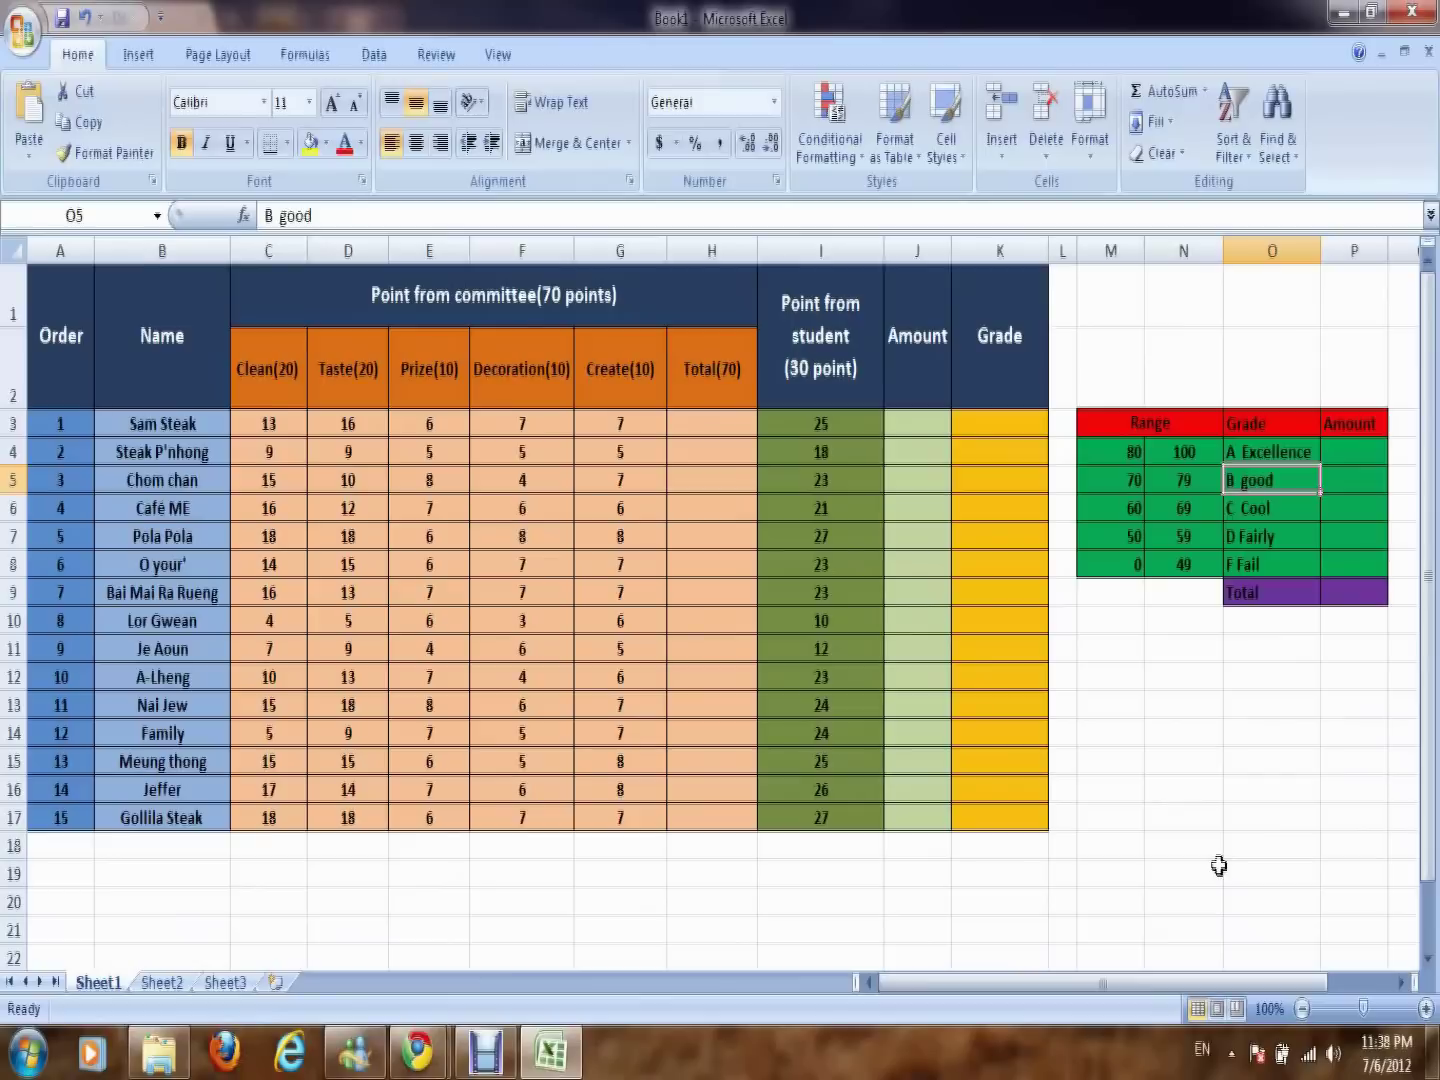
key("Down")
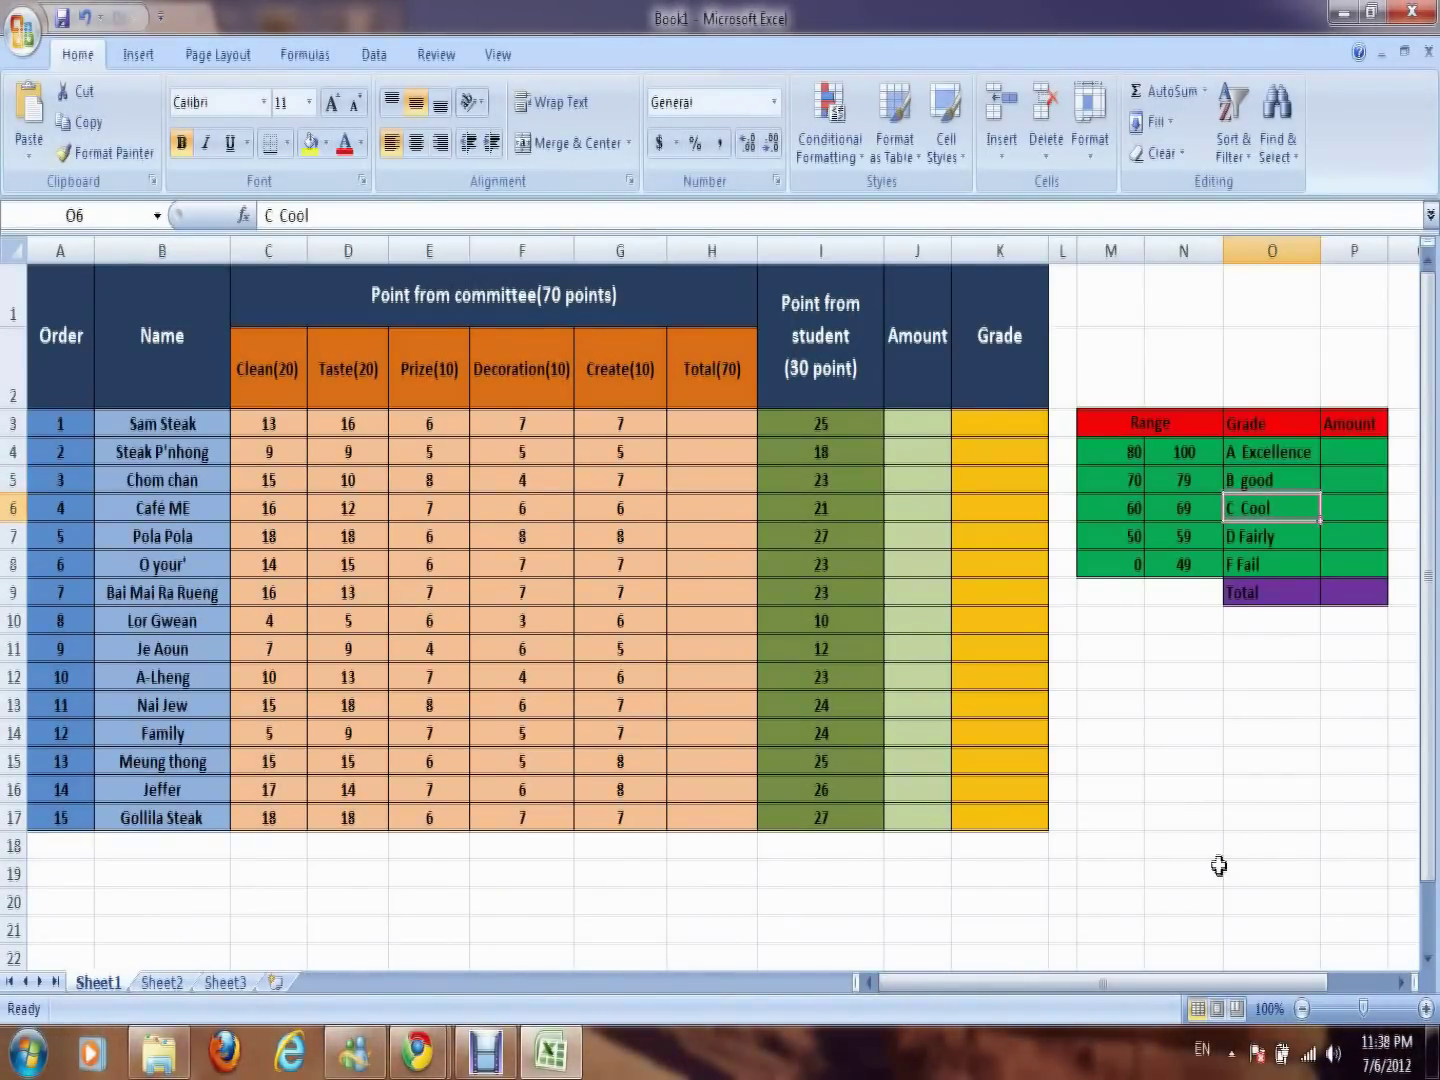
key("Down")
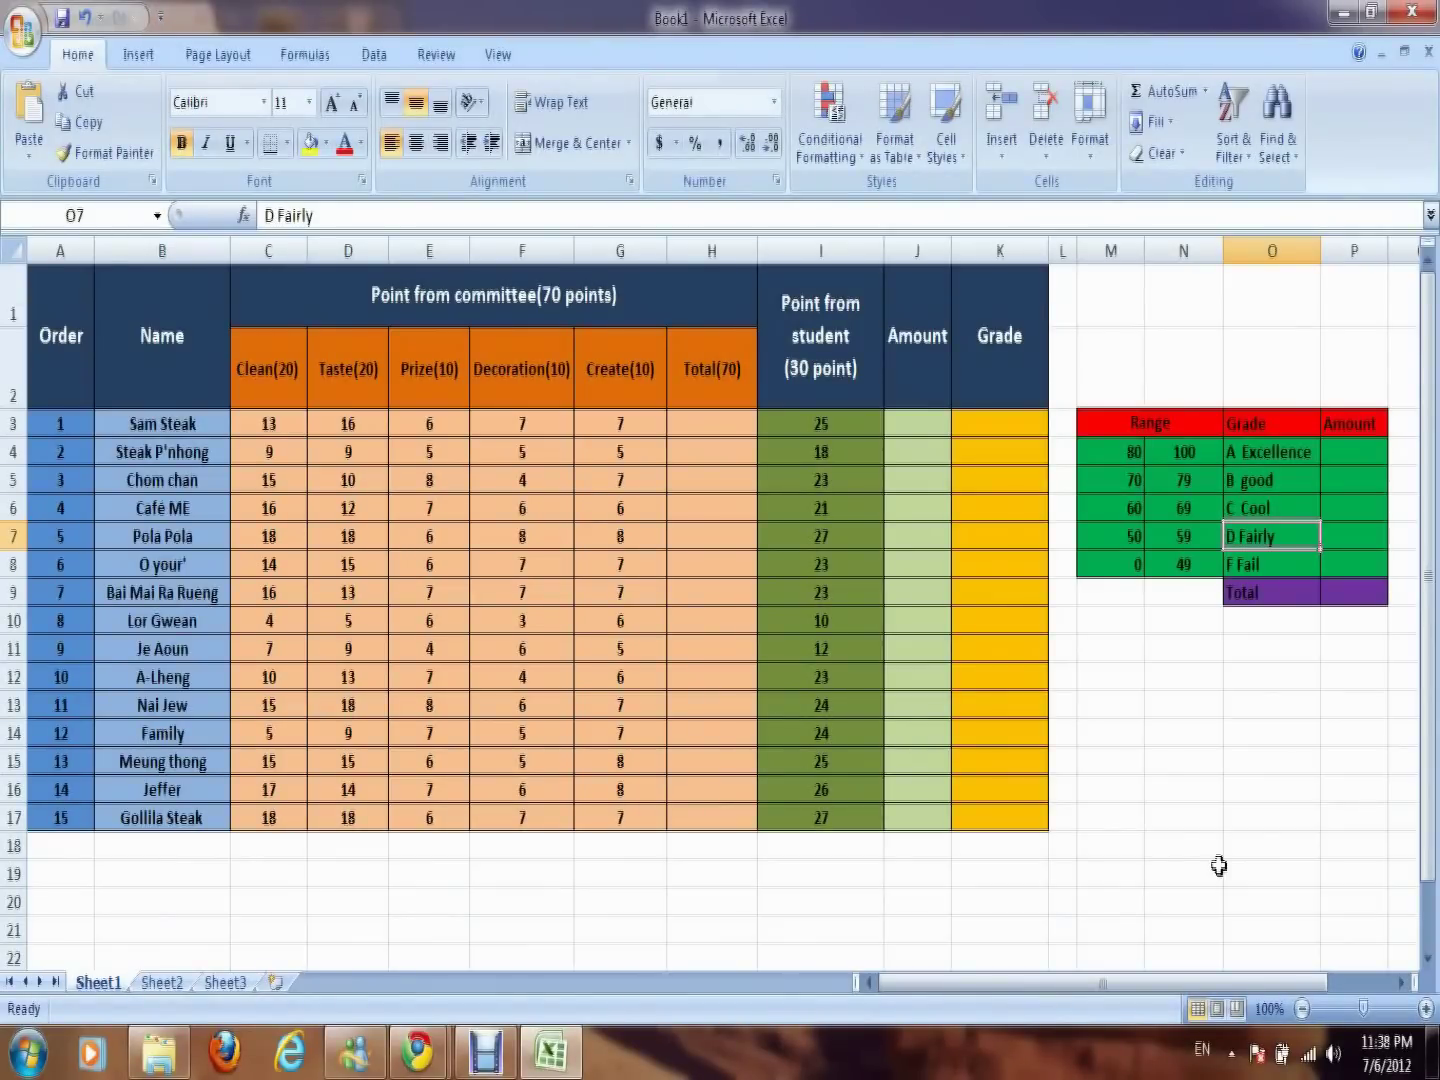
key("Down")
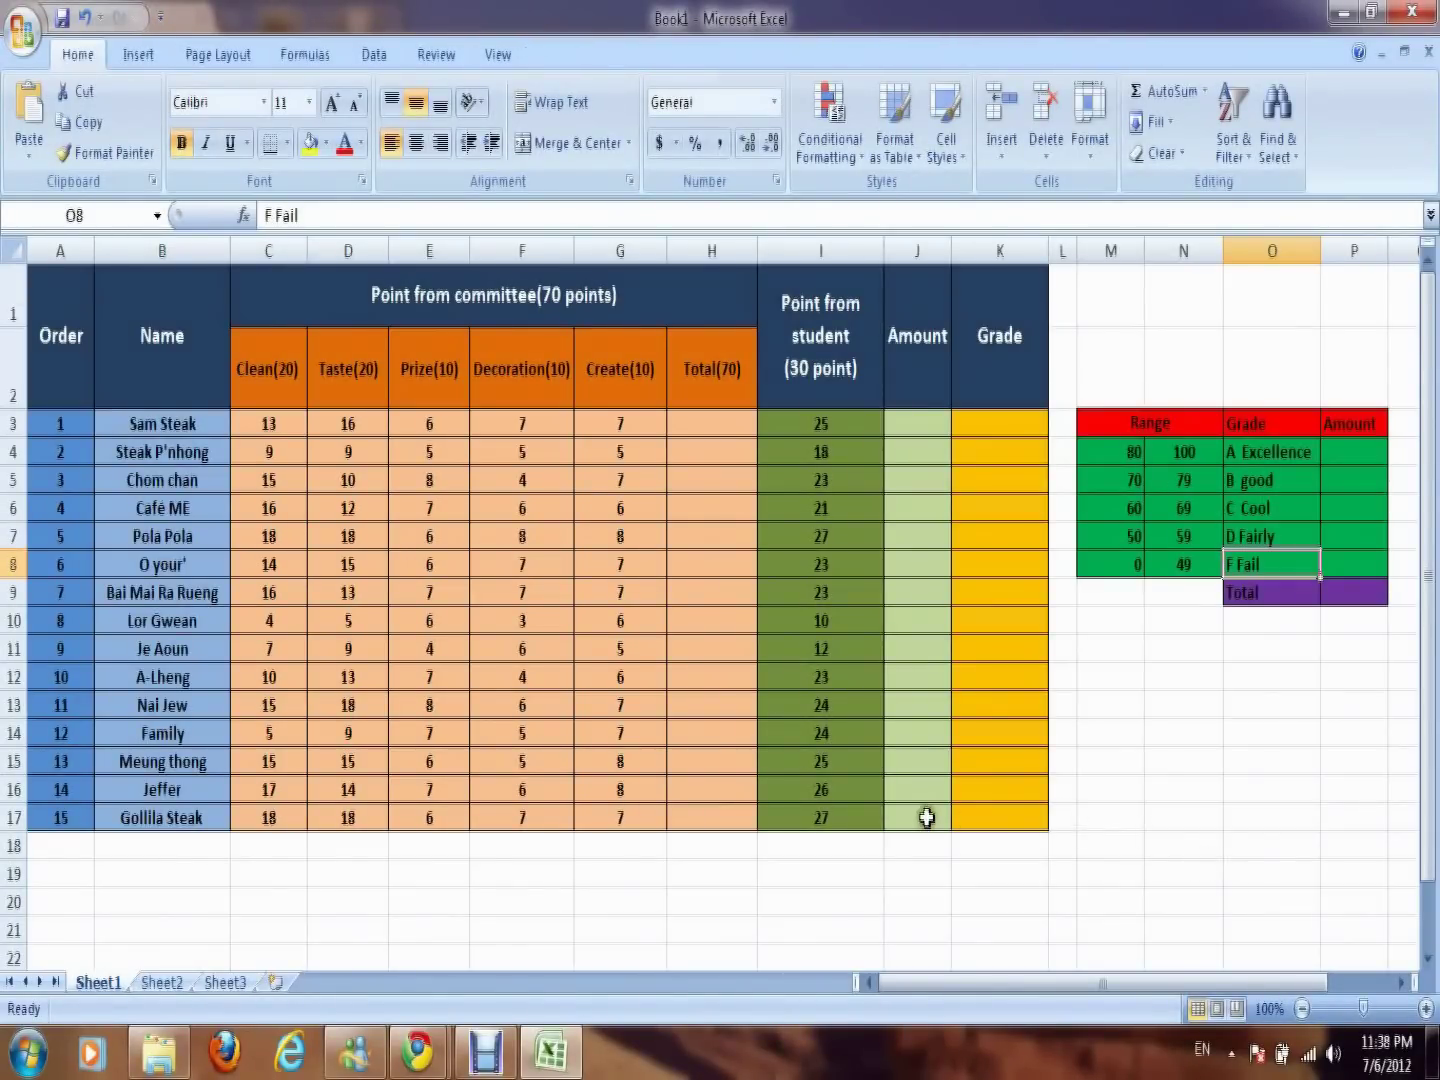
Enter =SUM(C3:G3) in H3, giving Sam Steak a total of 49
left_click(702, 421)
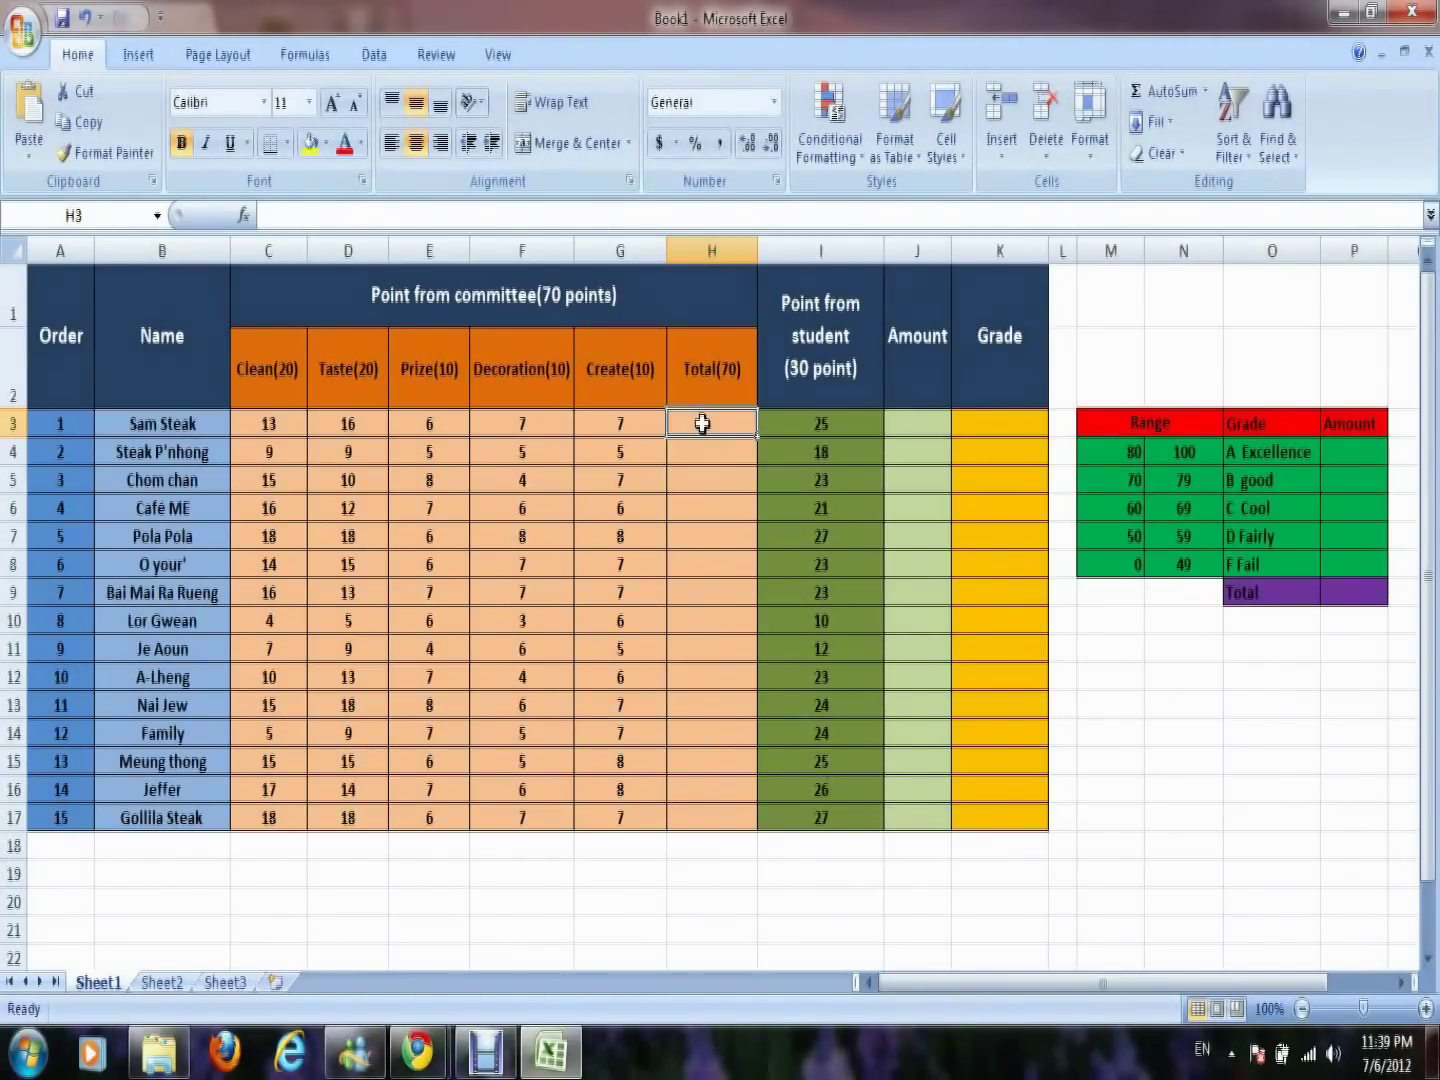
type("=")
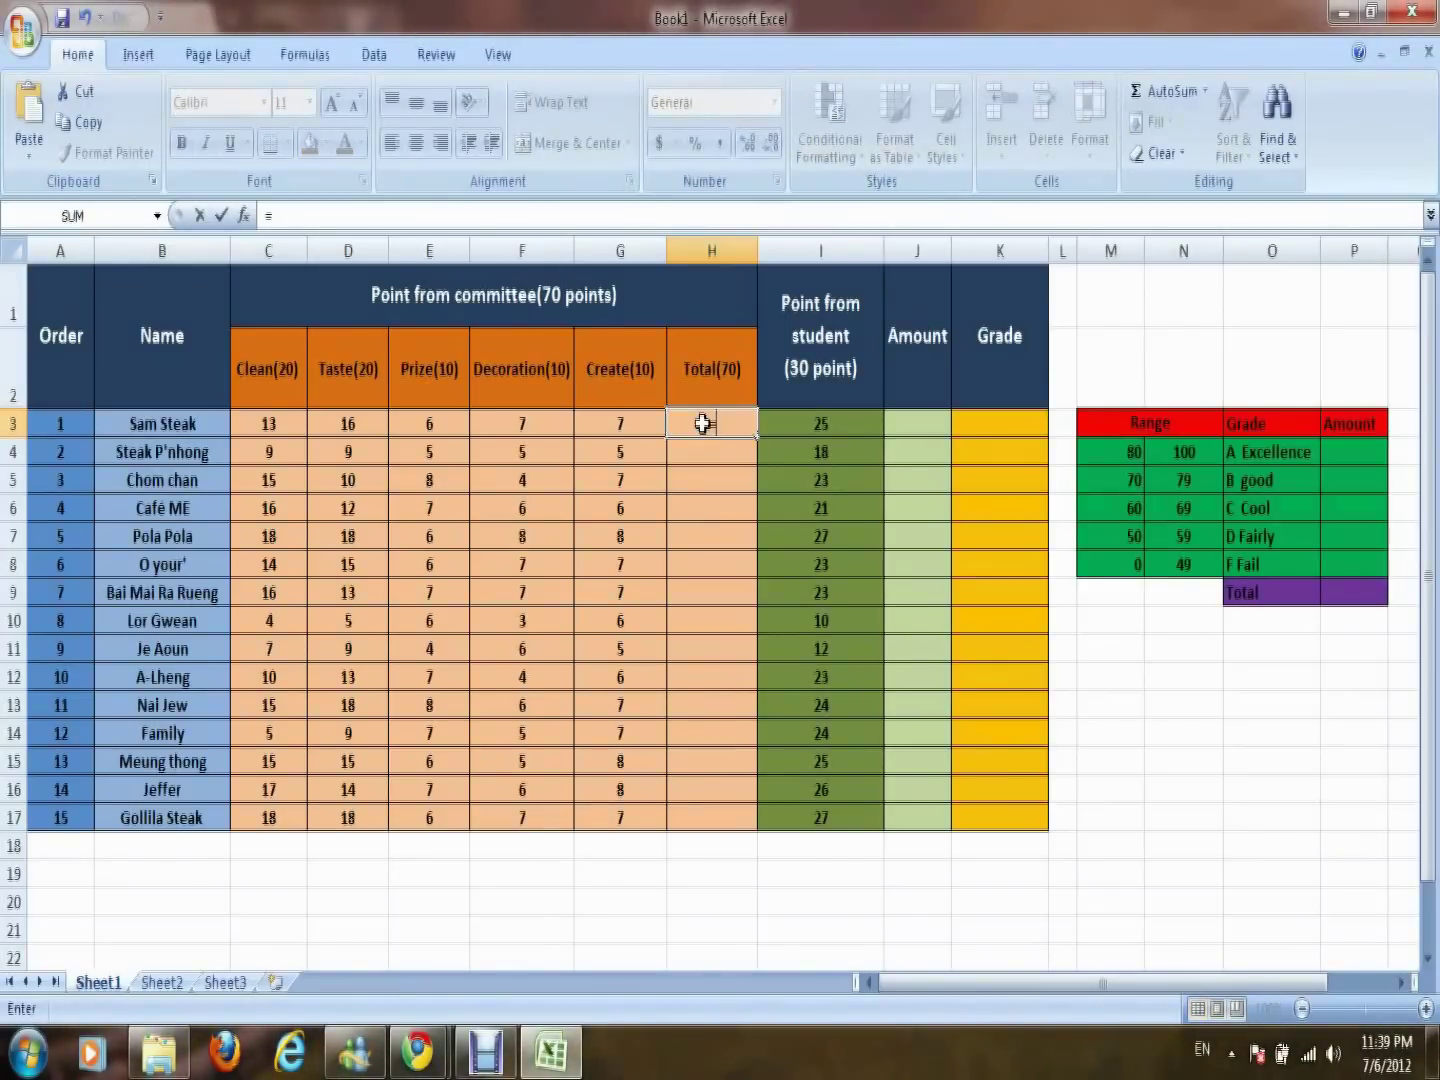
type("su")
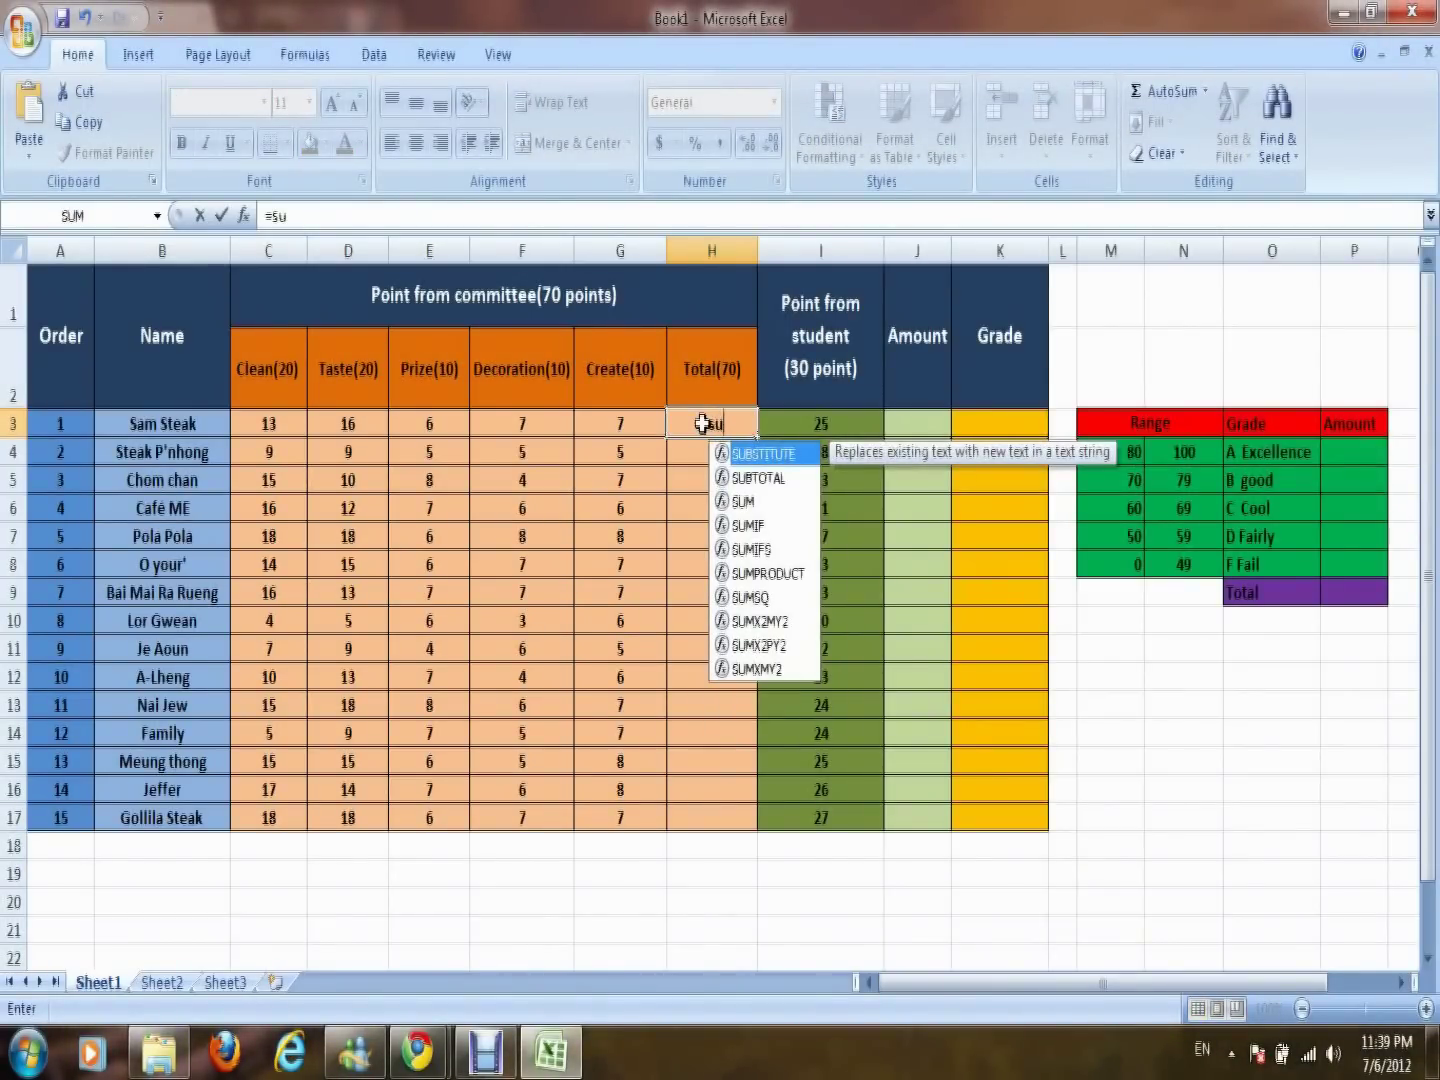
type("m(")
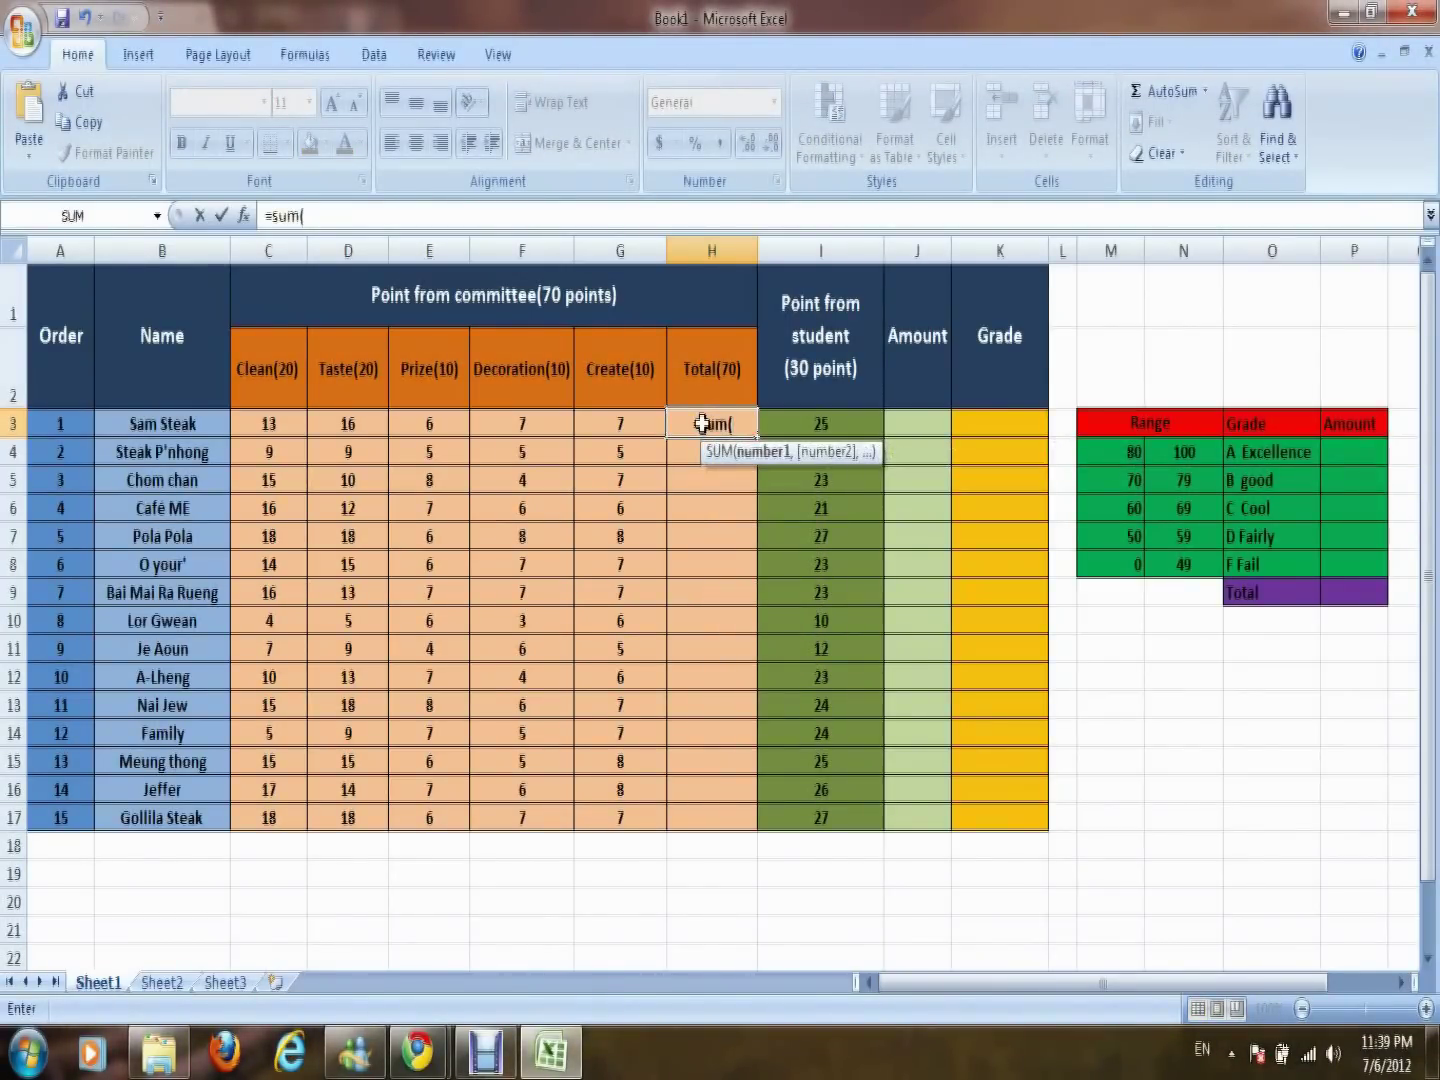
type("c")
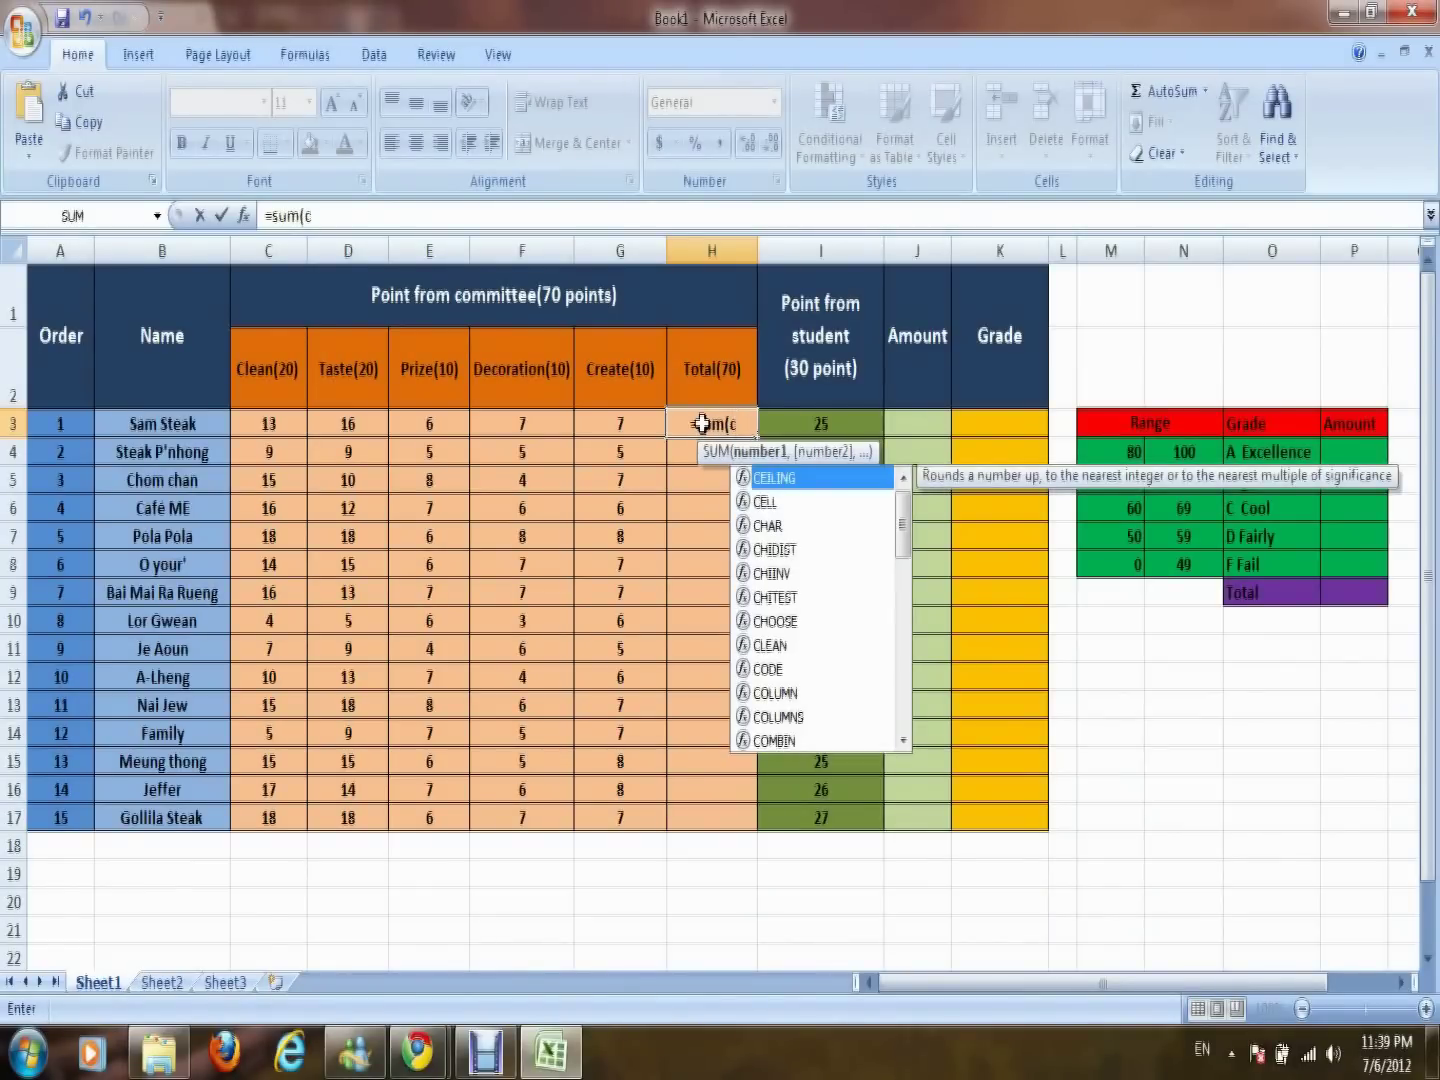
type("3")
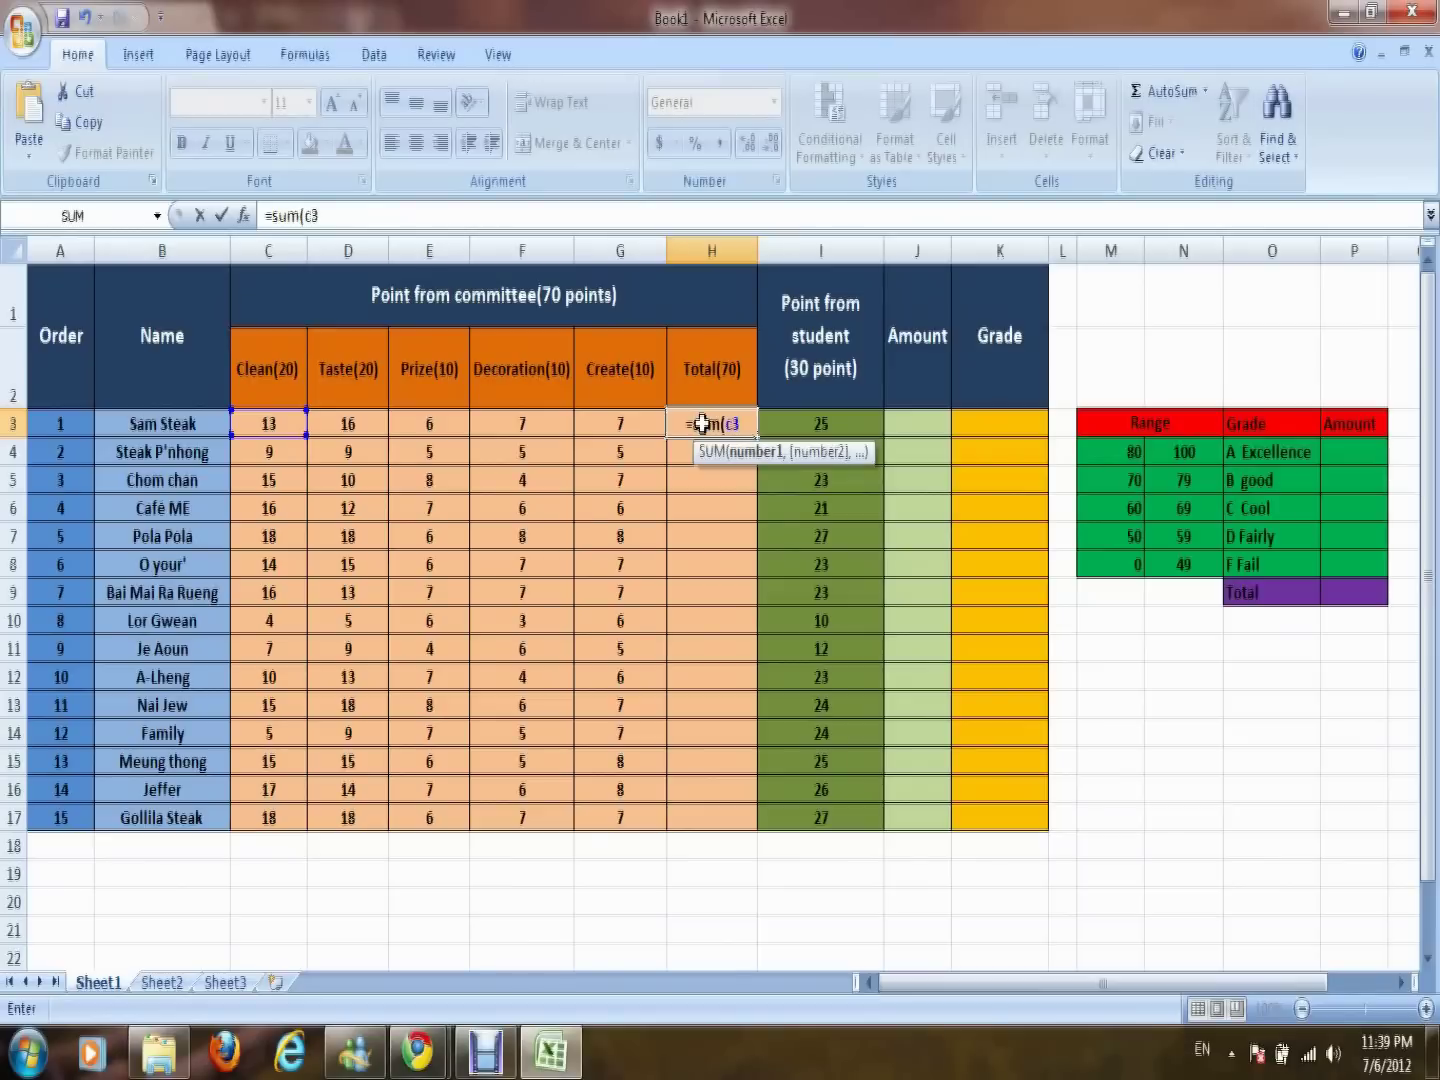
type(":")
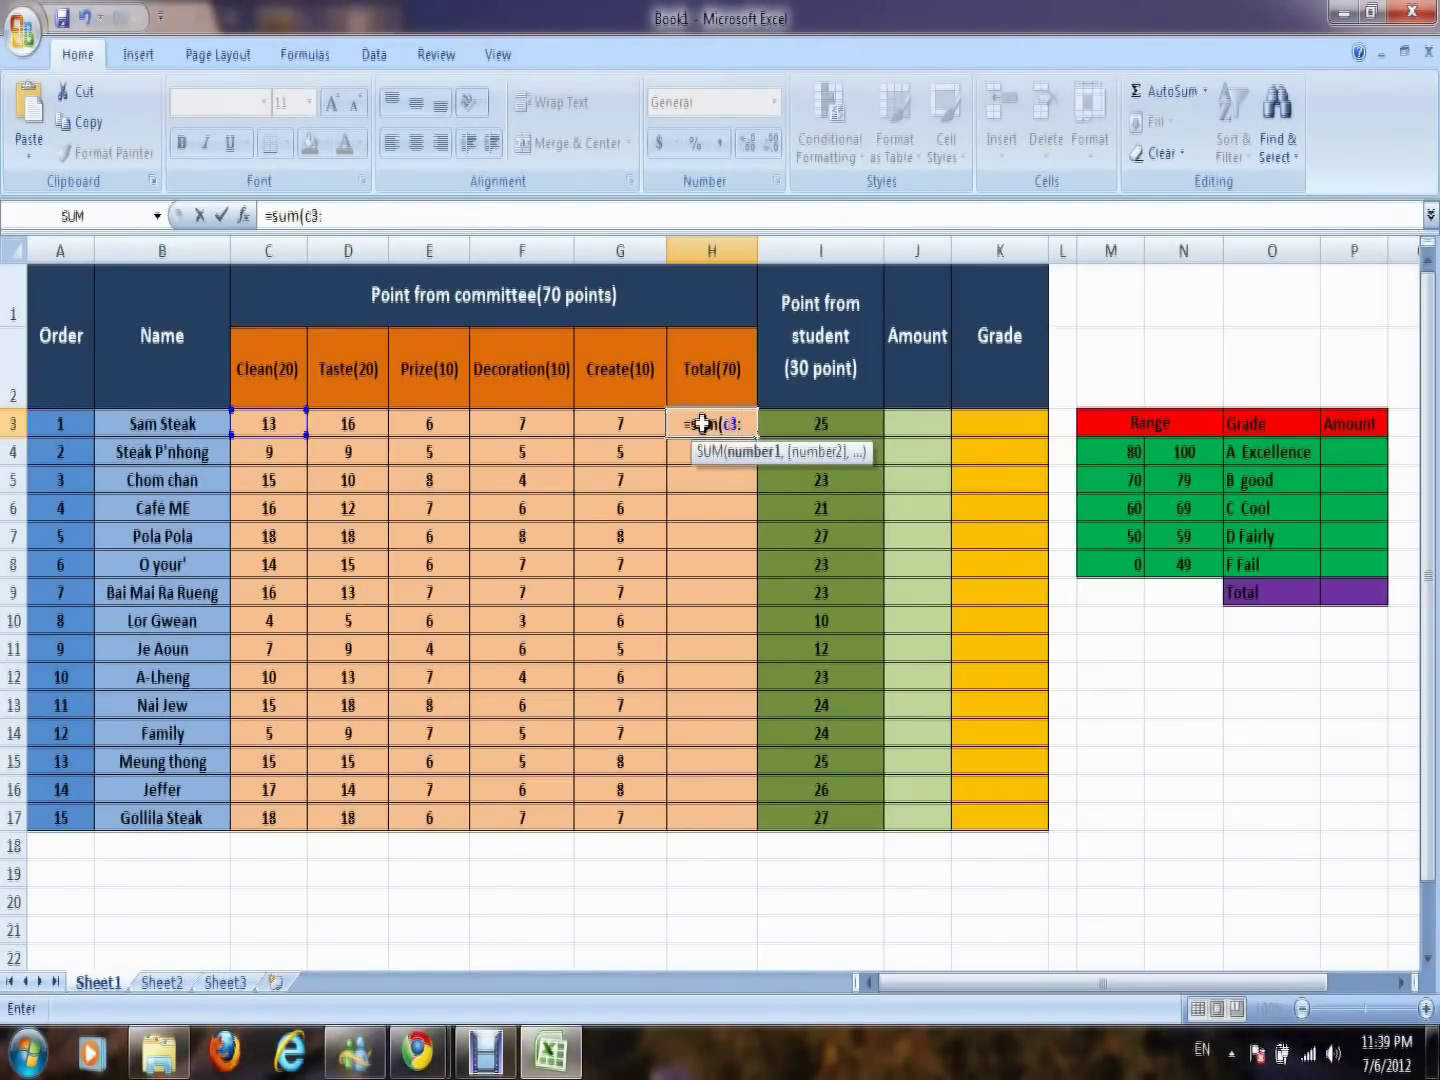
type("d")
key("BackSpace")
type("g")
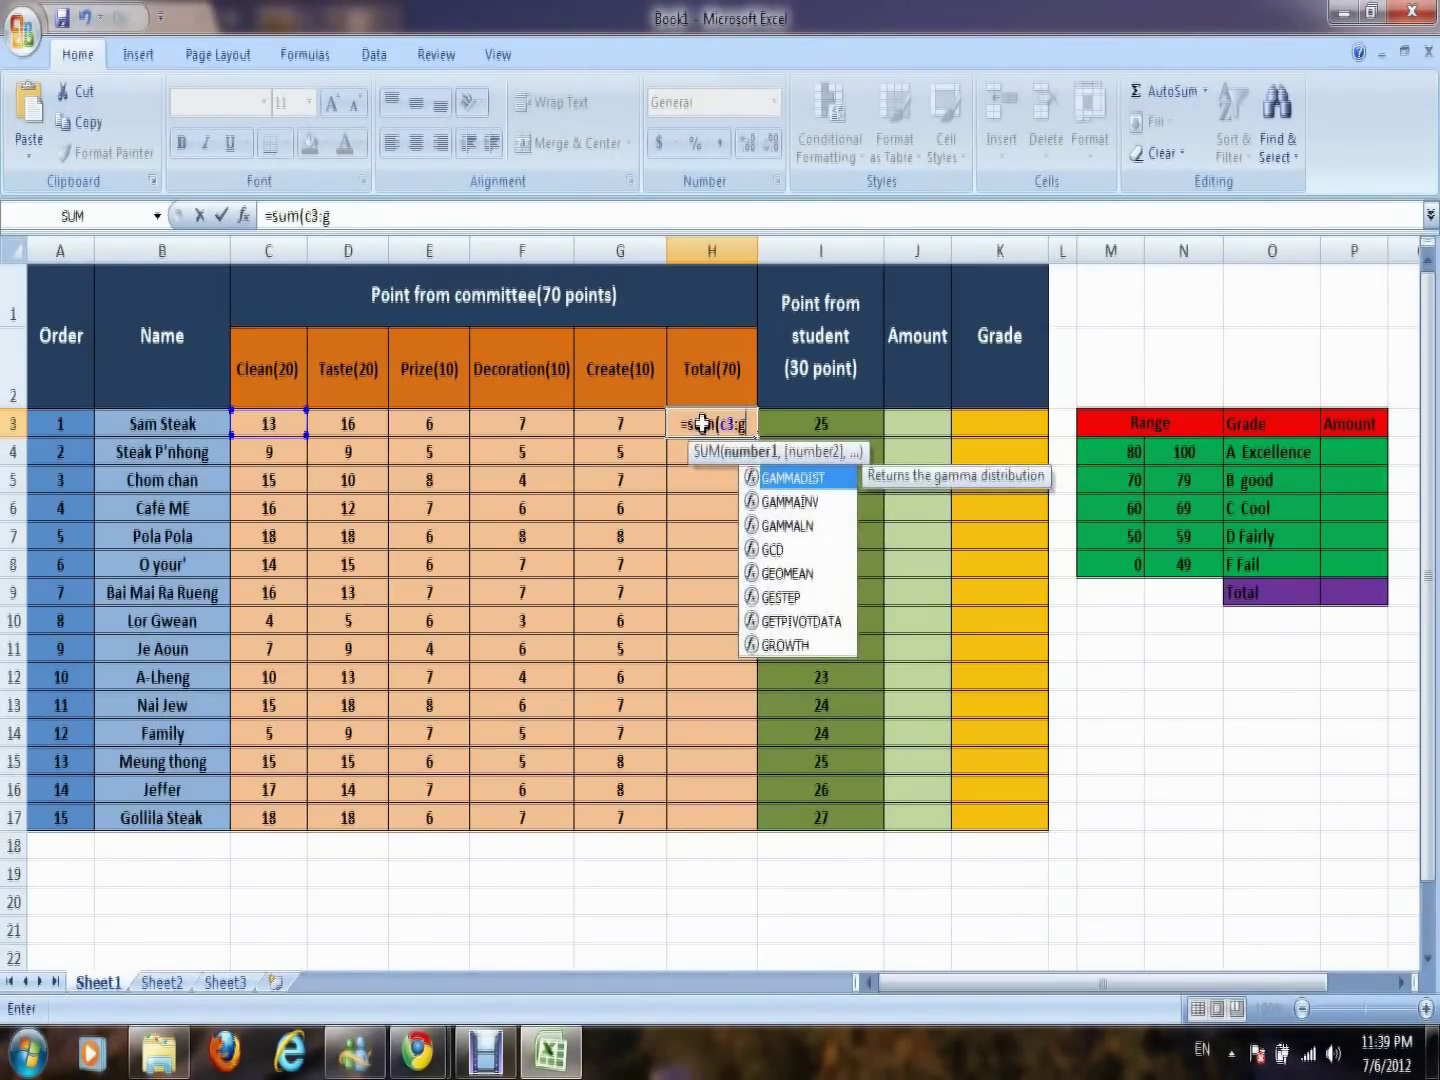
type("3)")
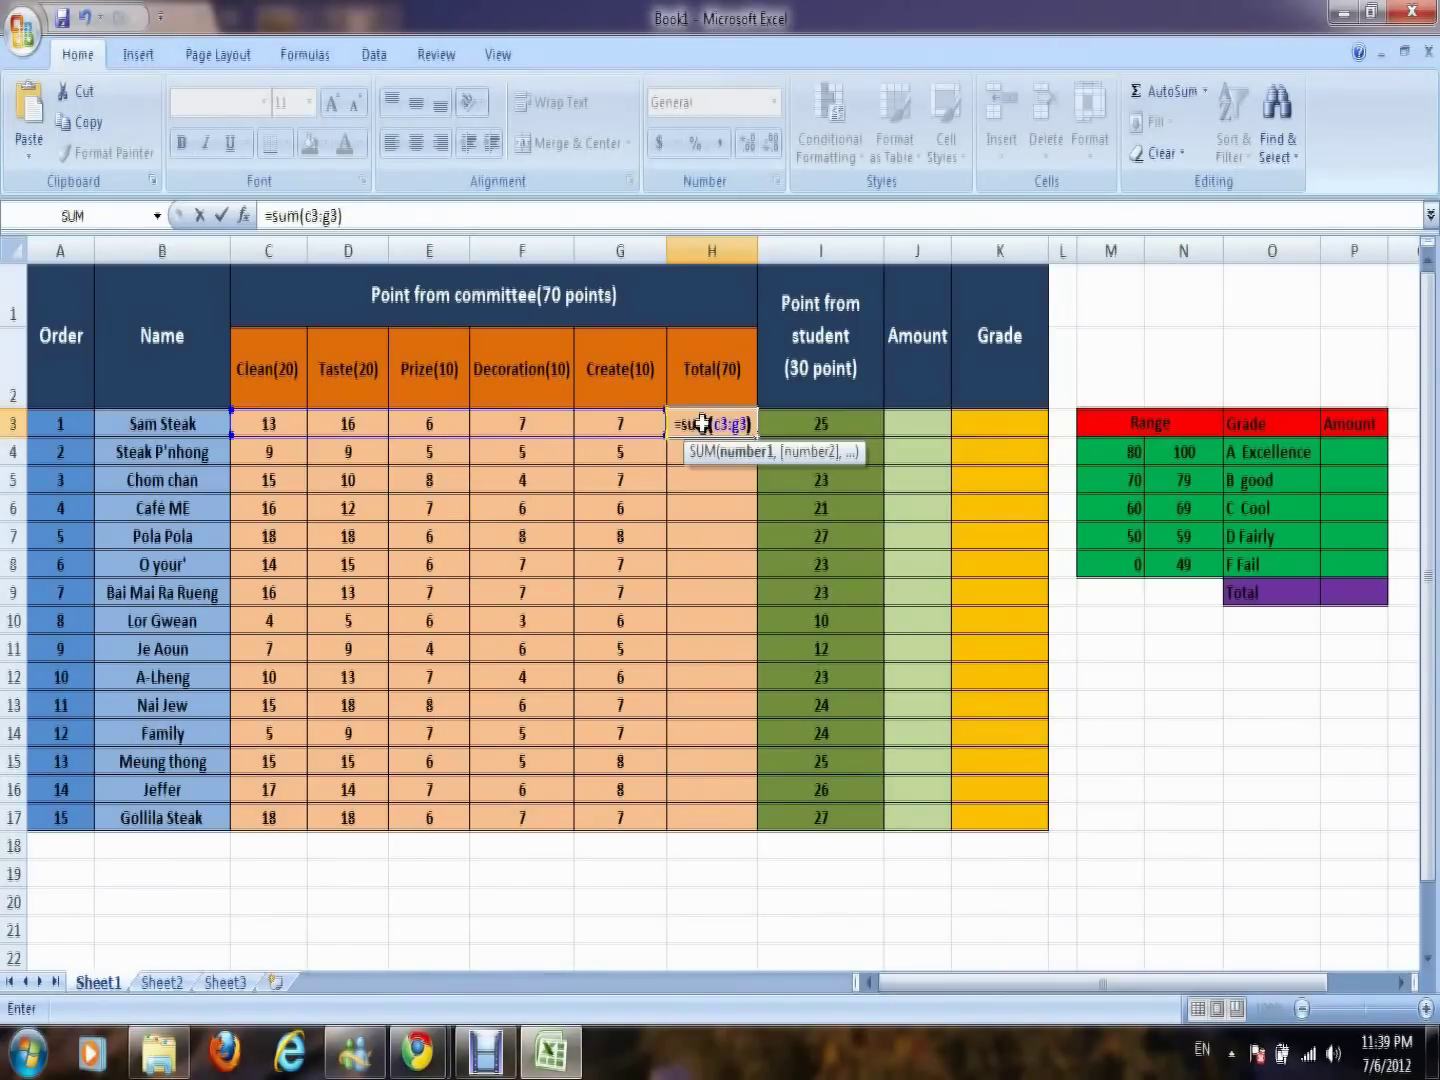
key("Return")
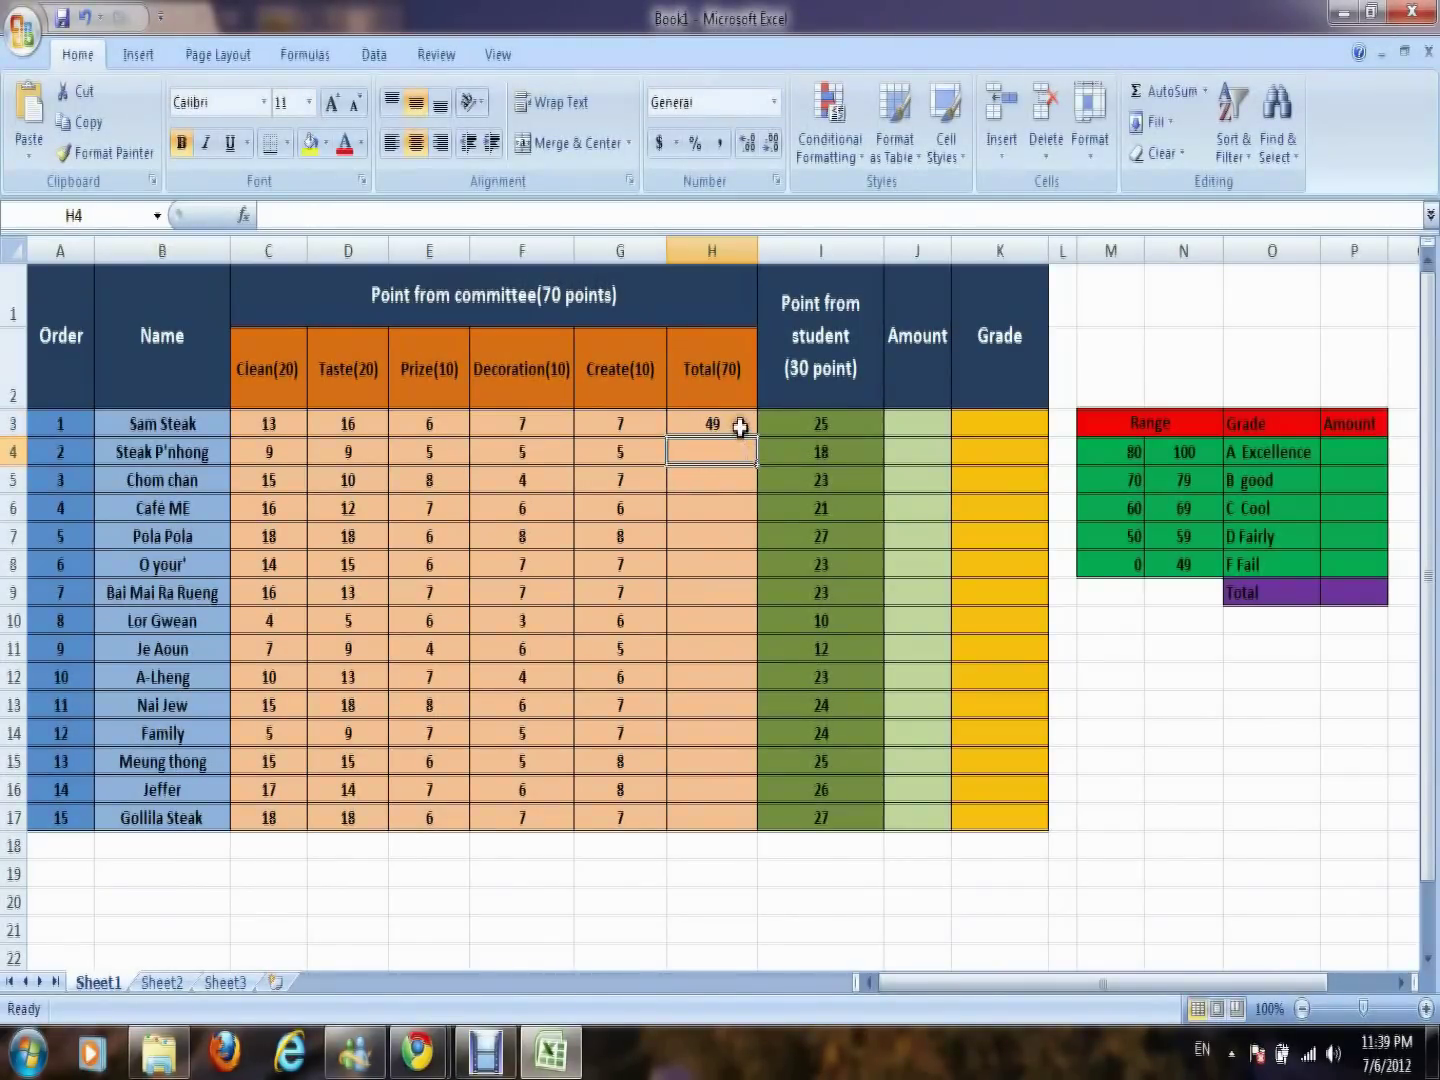
Fill the H3 total formula down through H17 for all fifteen shops
left_click(741, 427)
left_click_drag(759, 438, 751, 816)
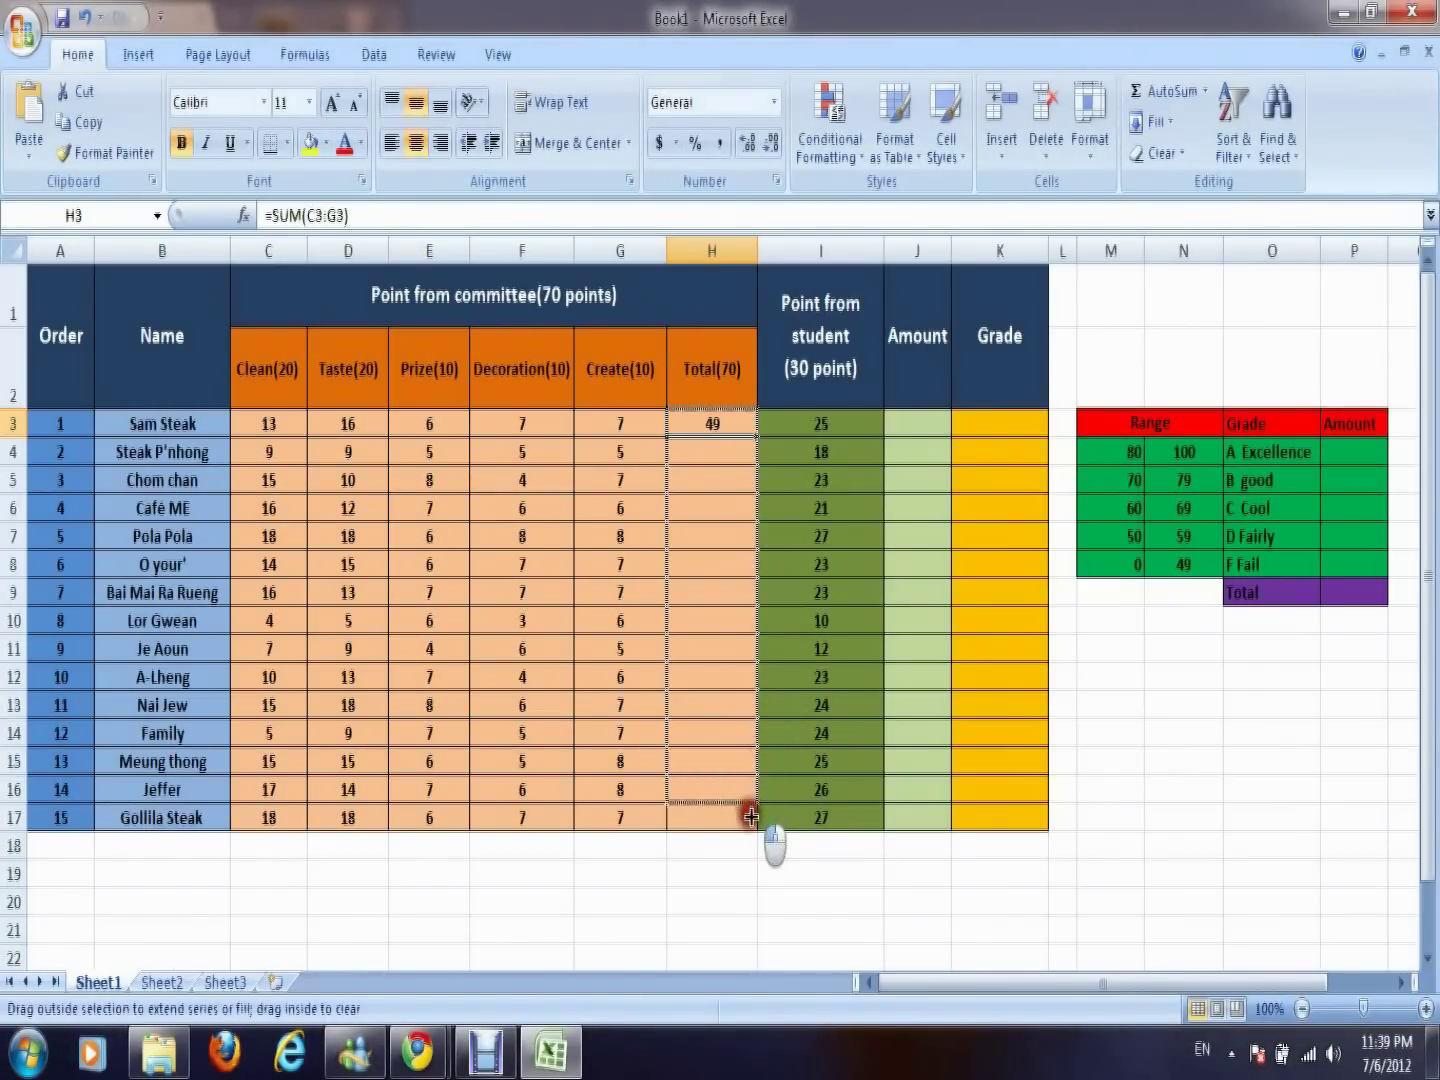
left_click_drag(752, 817, 752, 826)
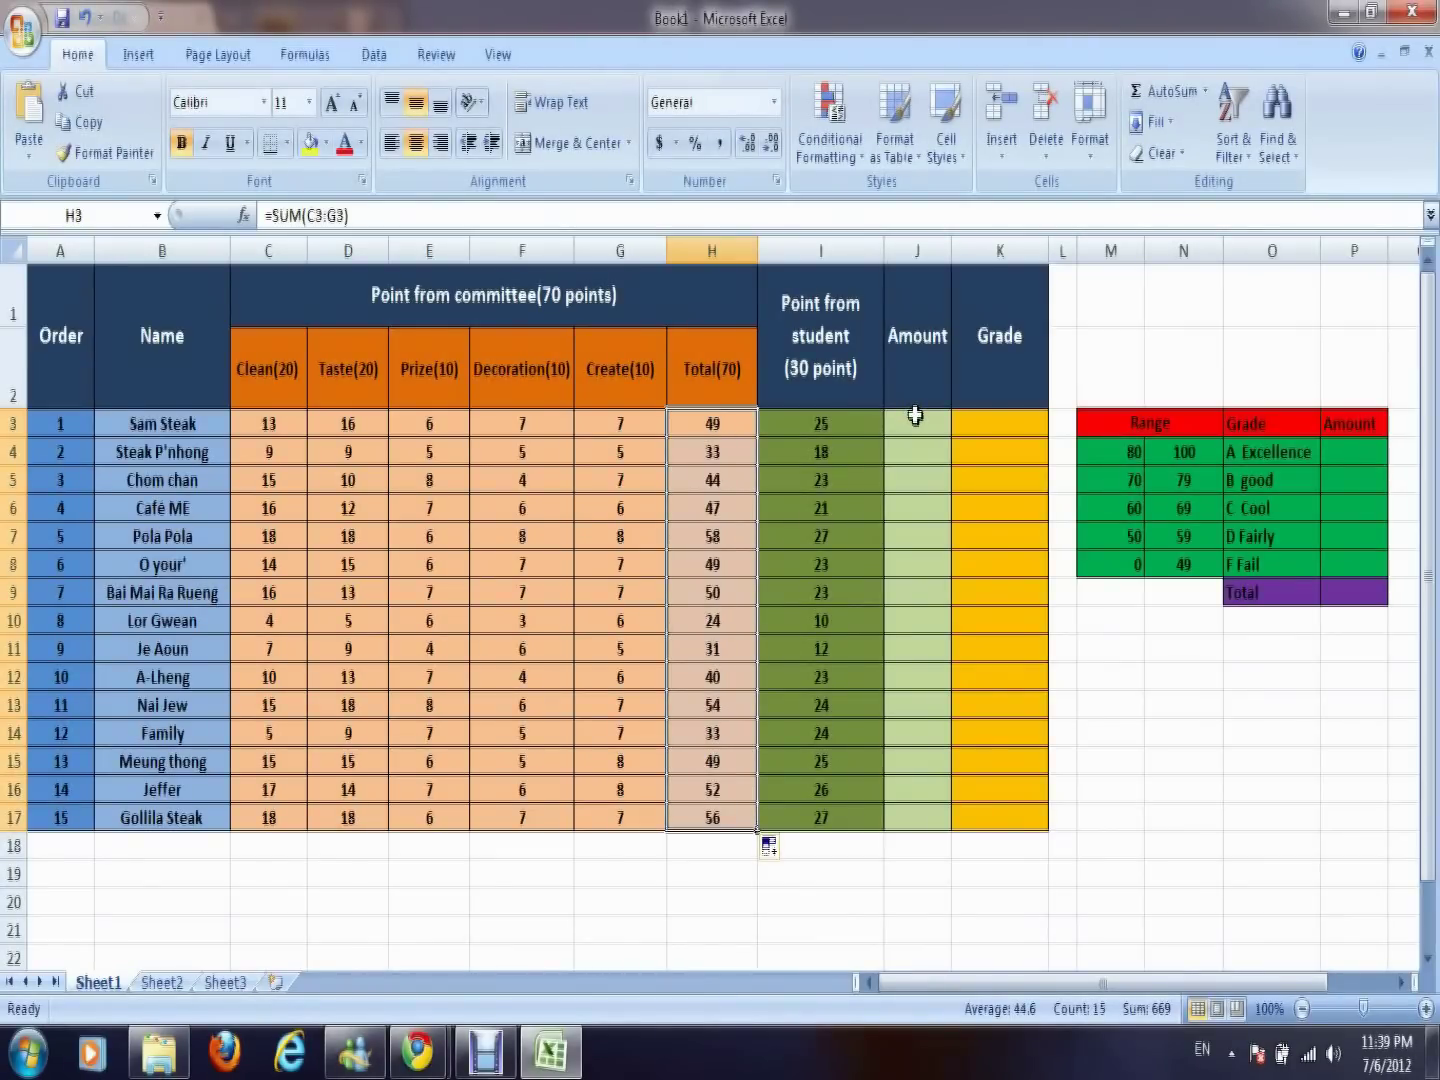
left_click(914, 416)
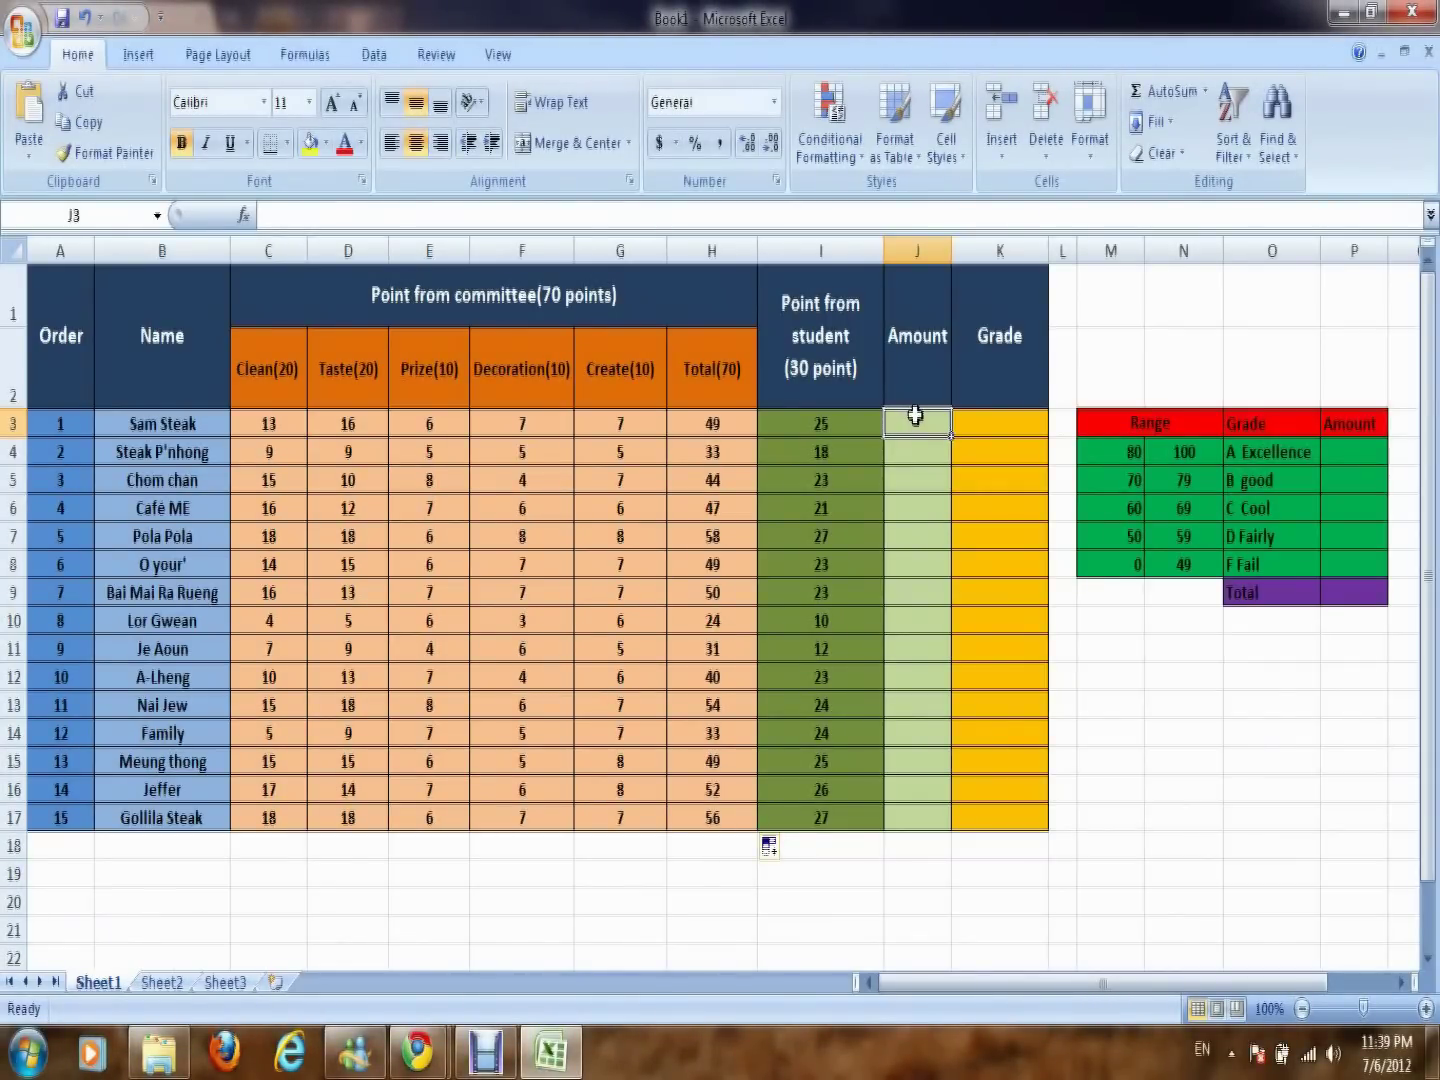
Enter =SUM(H3,I3) in J3 (74 for Sam Steak) and fill it down to J17
type("=su")
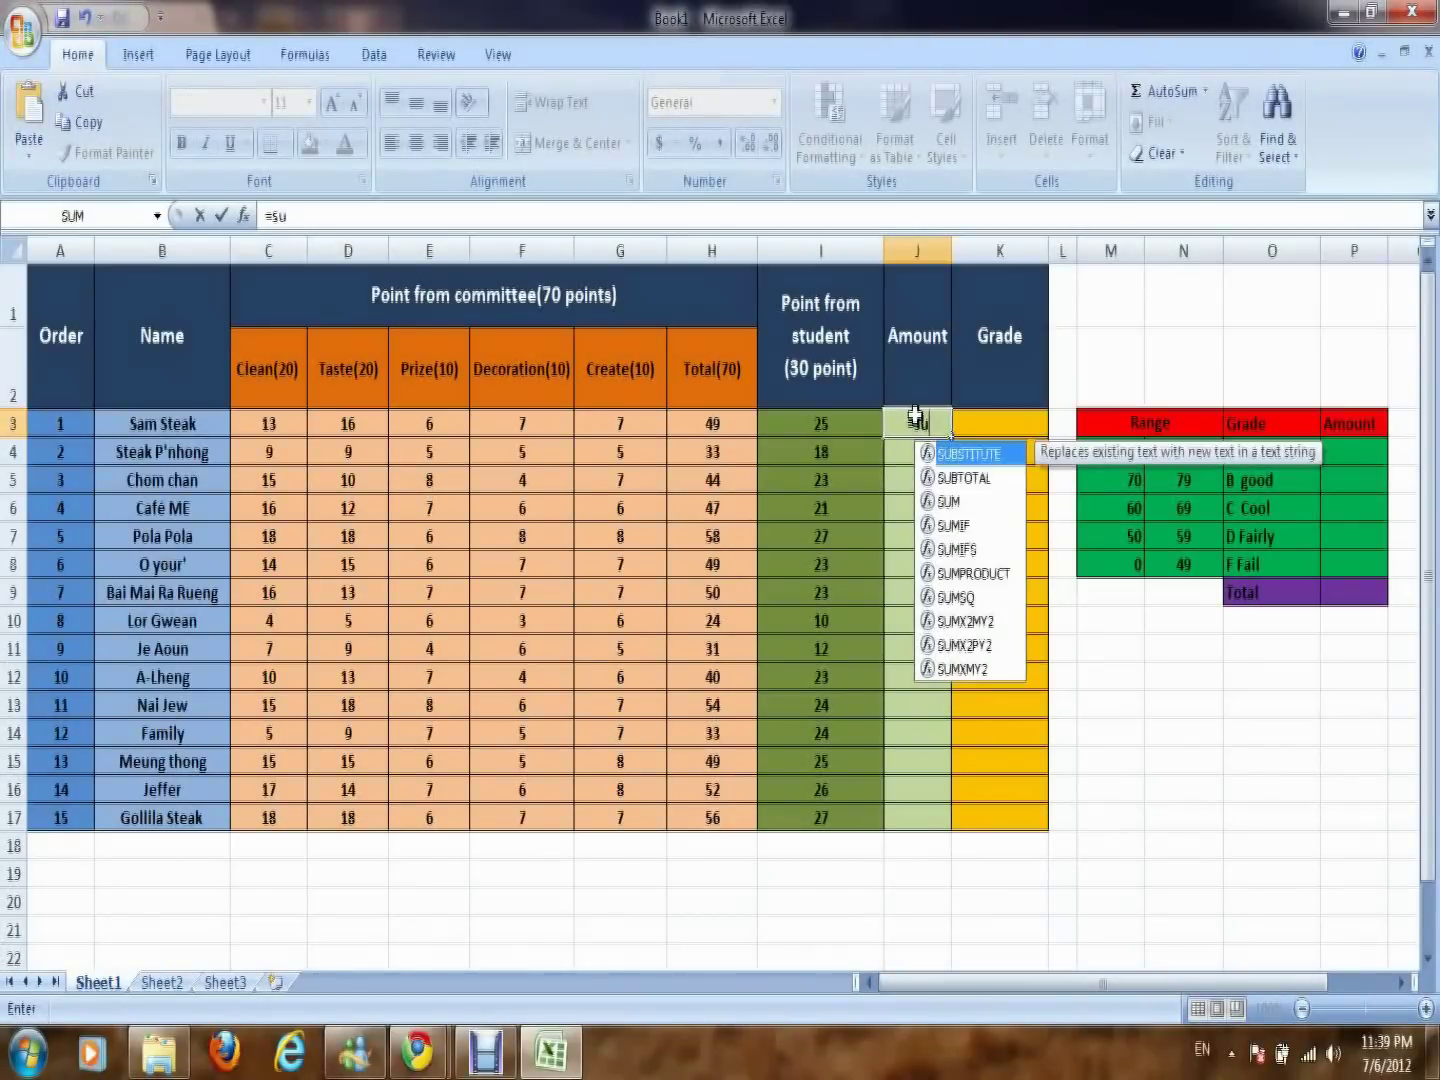
type("m(")
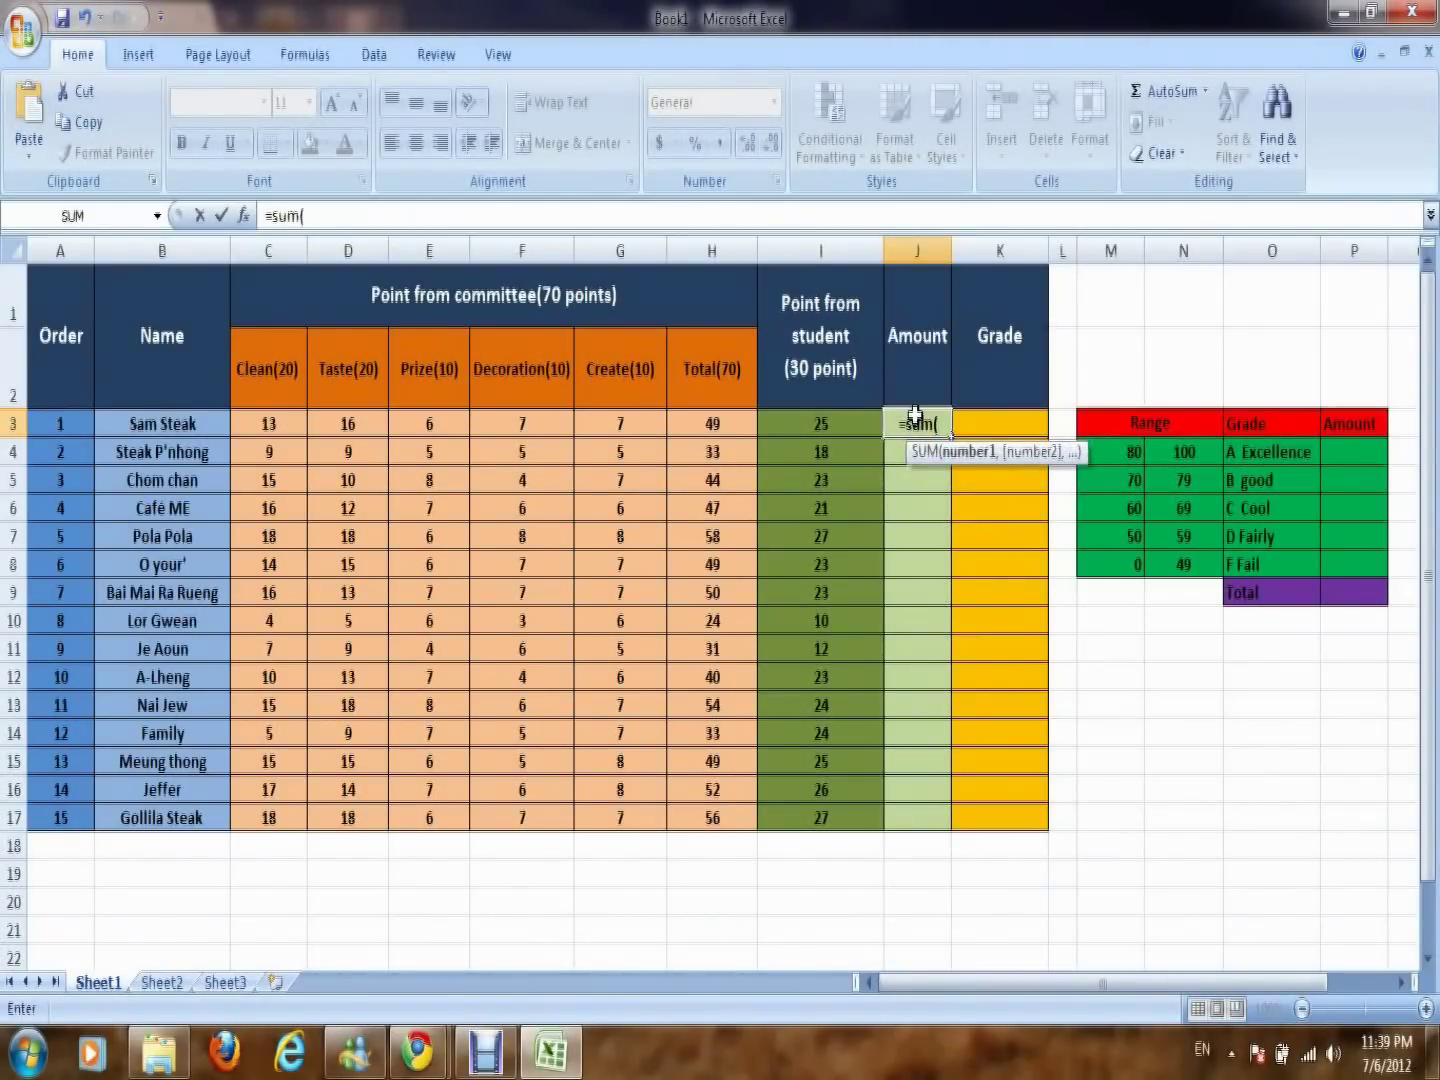
type("h3")
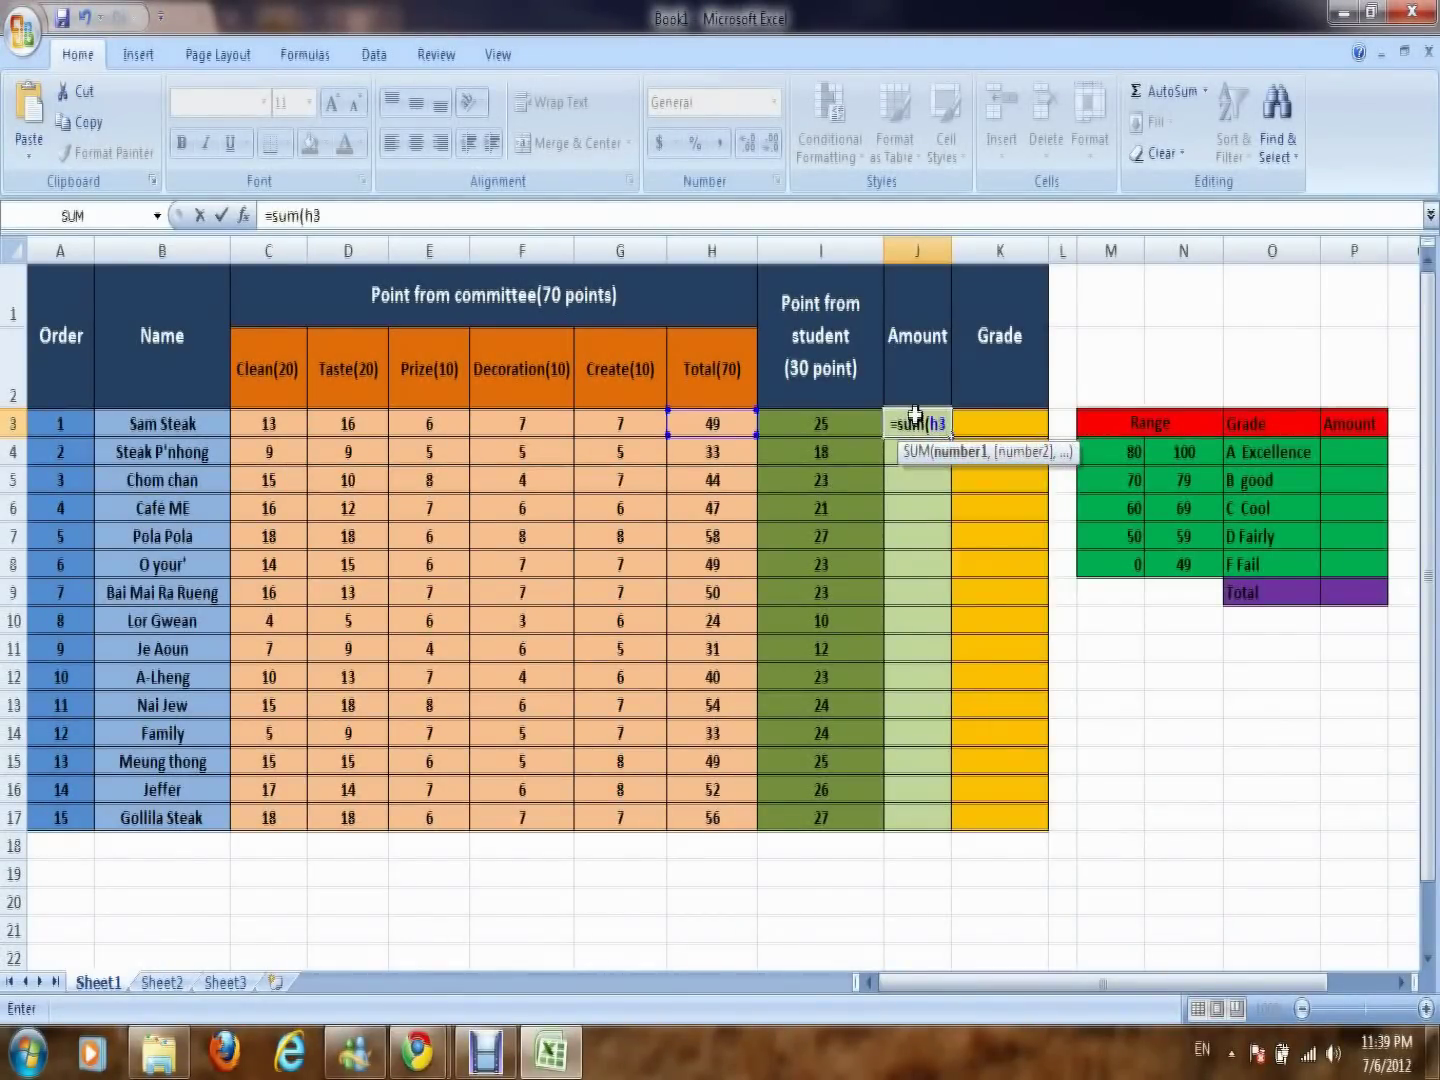
type(",")
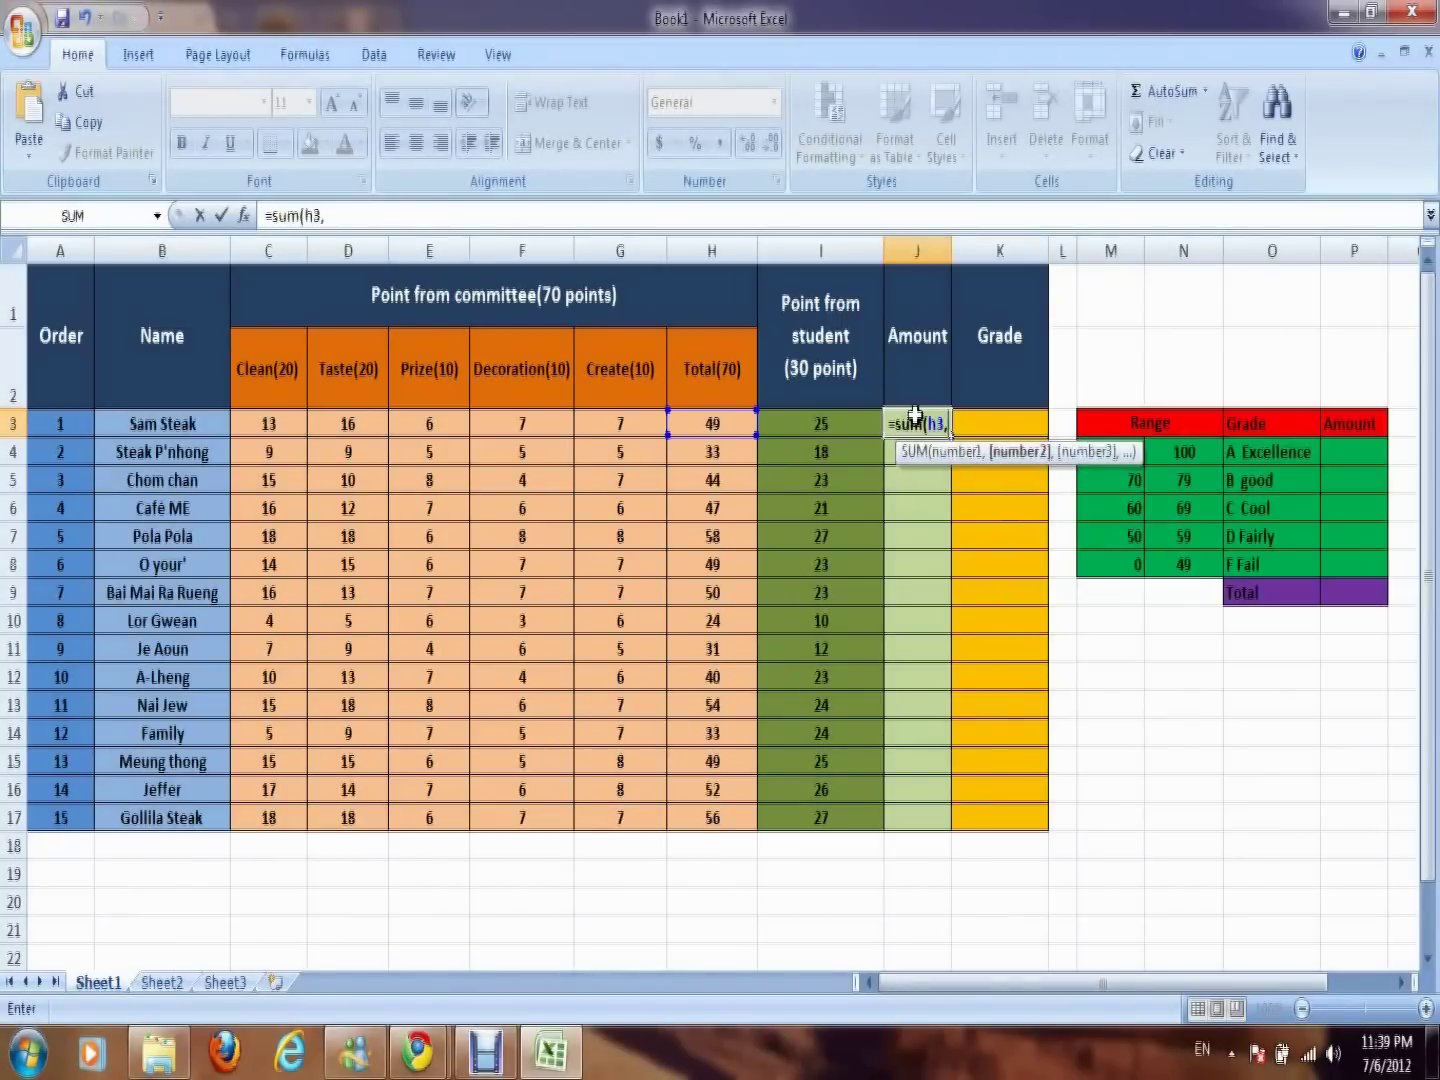
type("i")
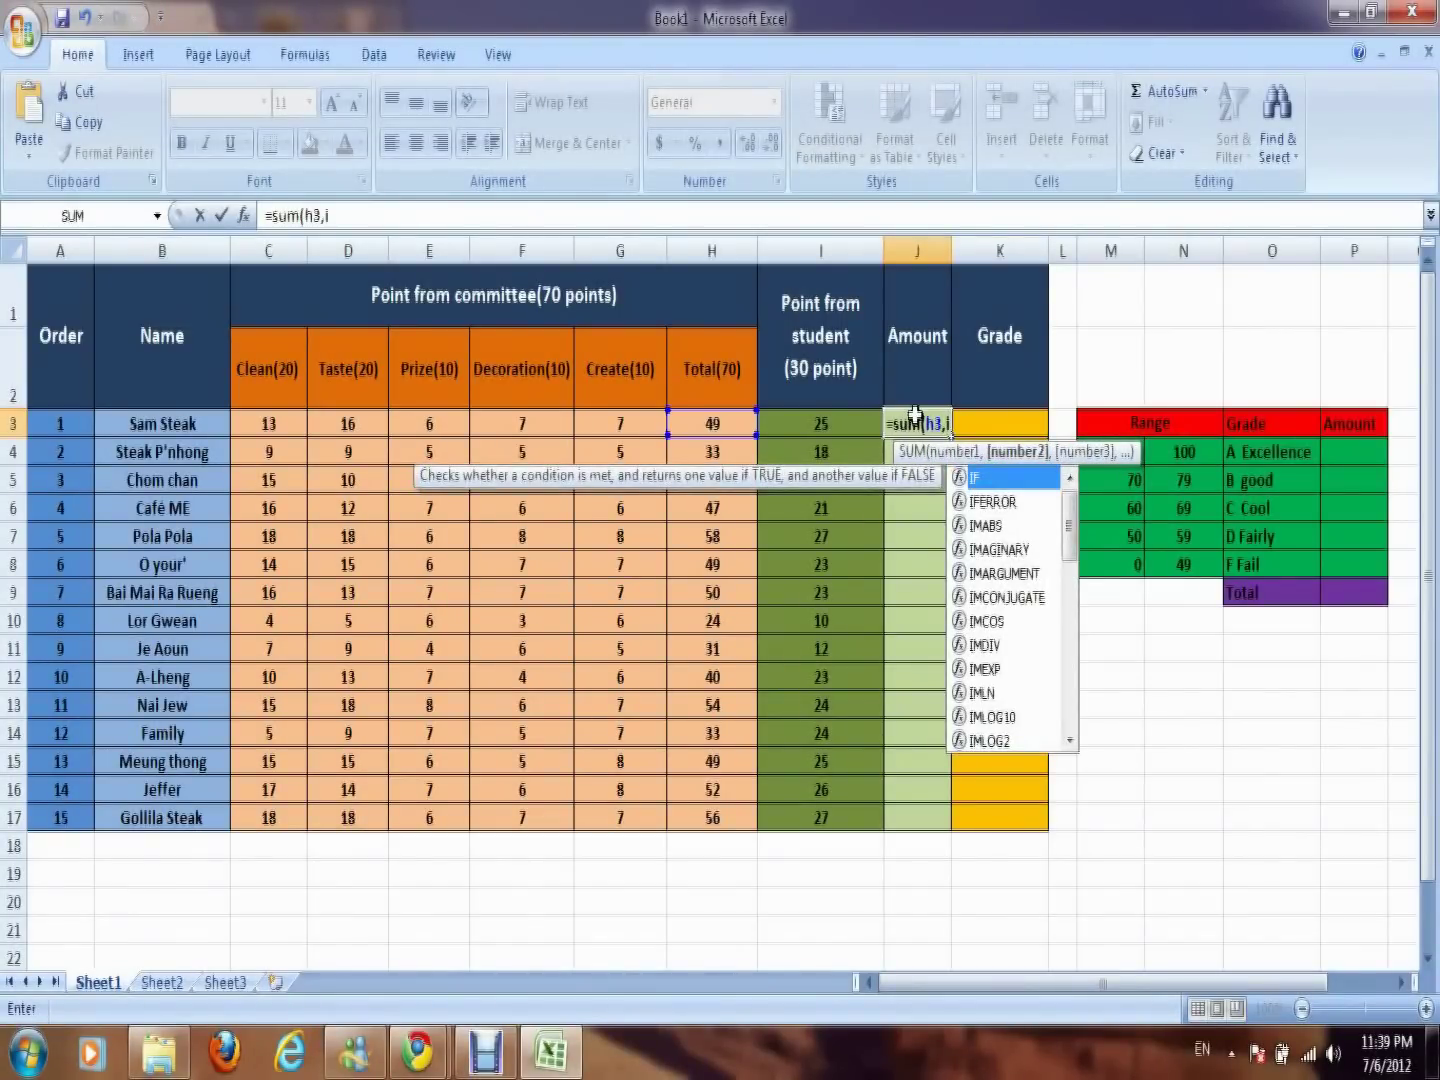
type("3)")
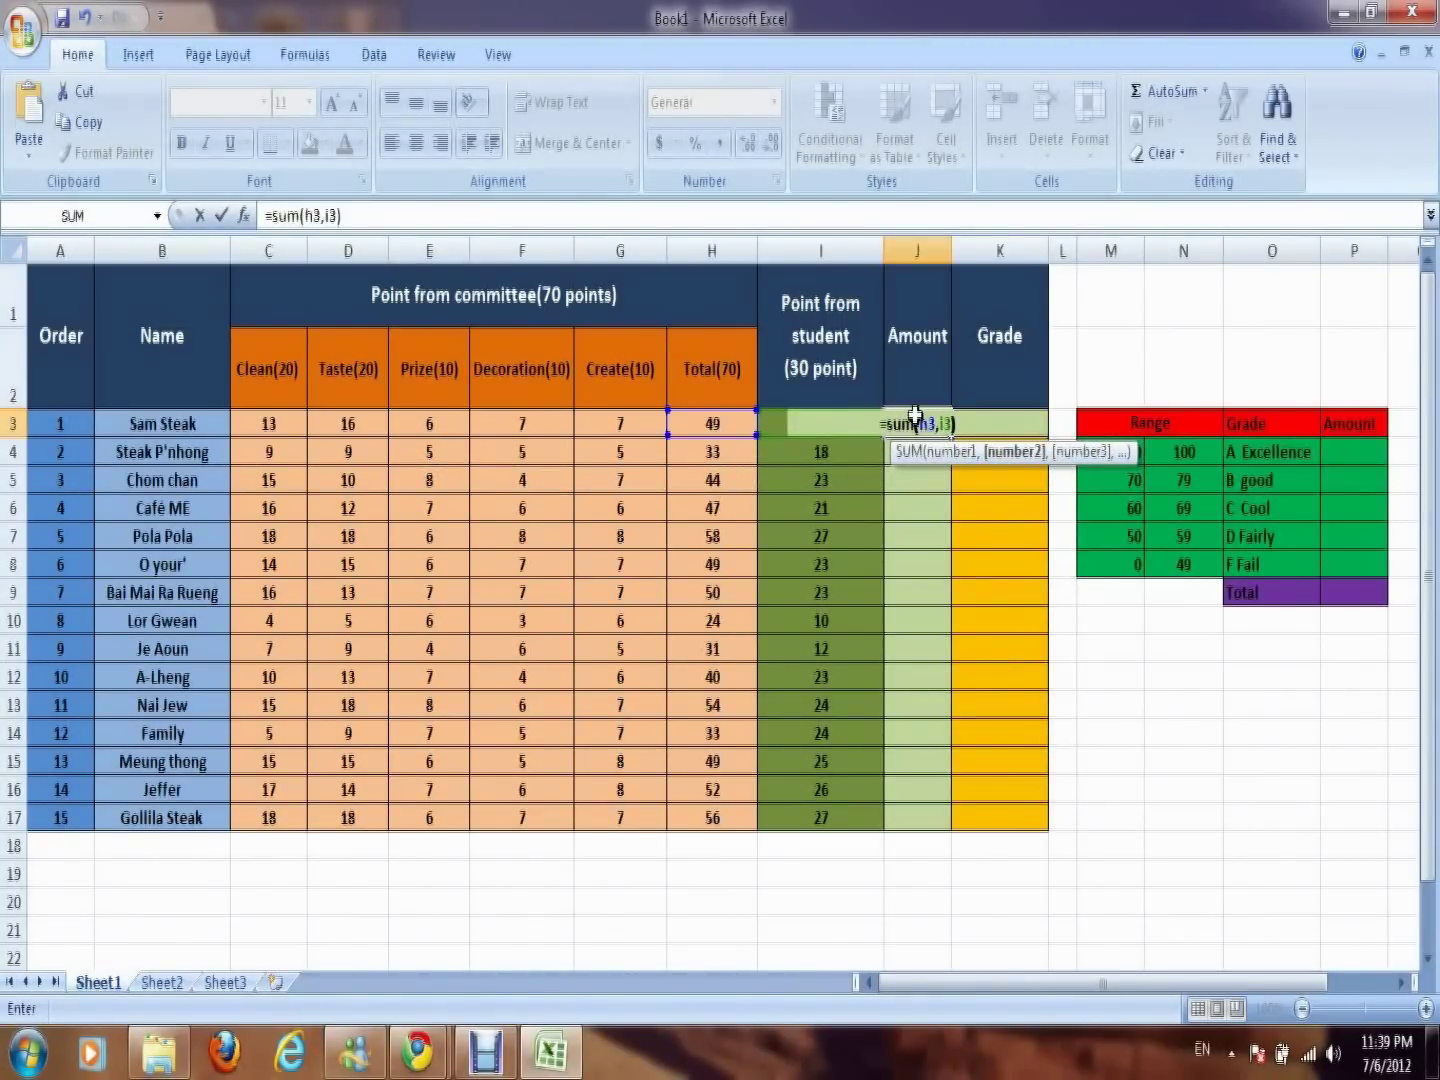
key("Return")
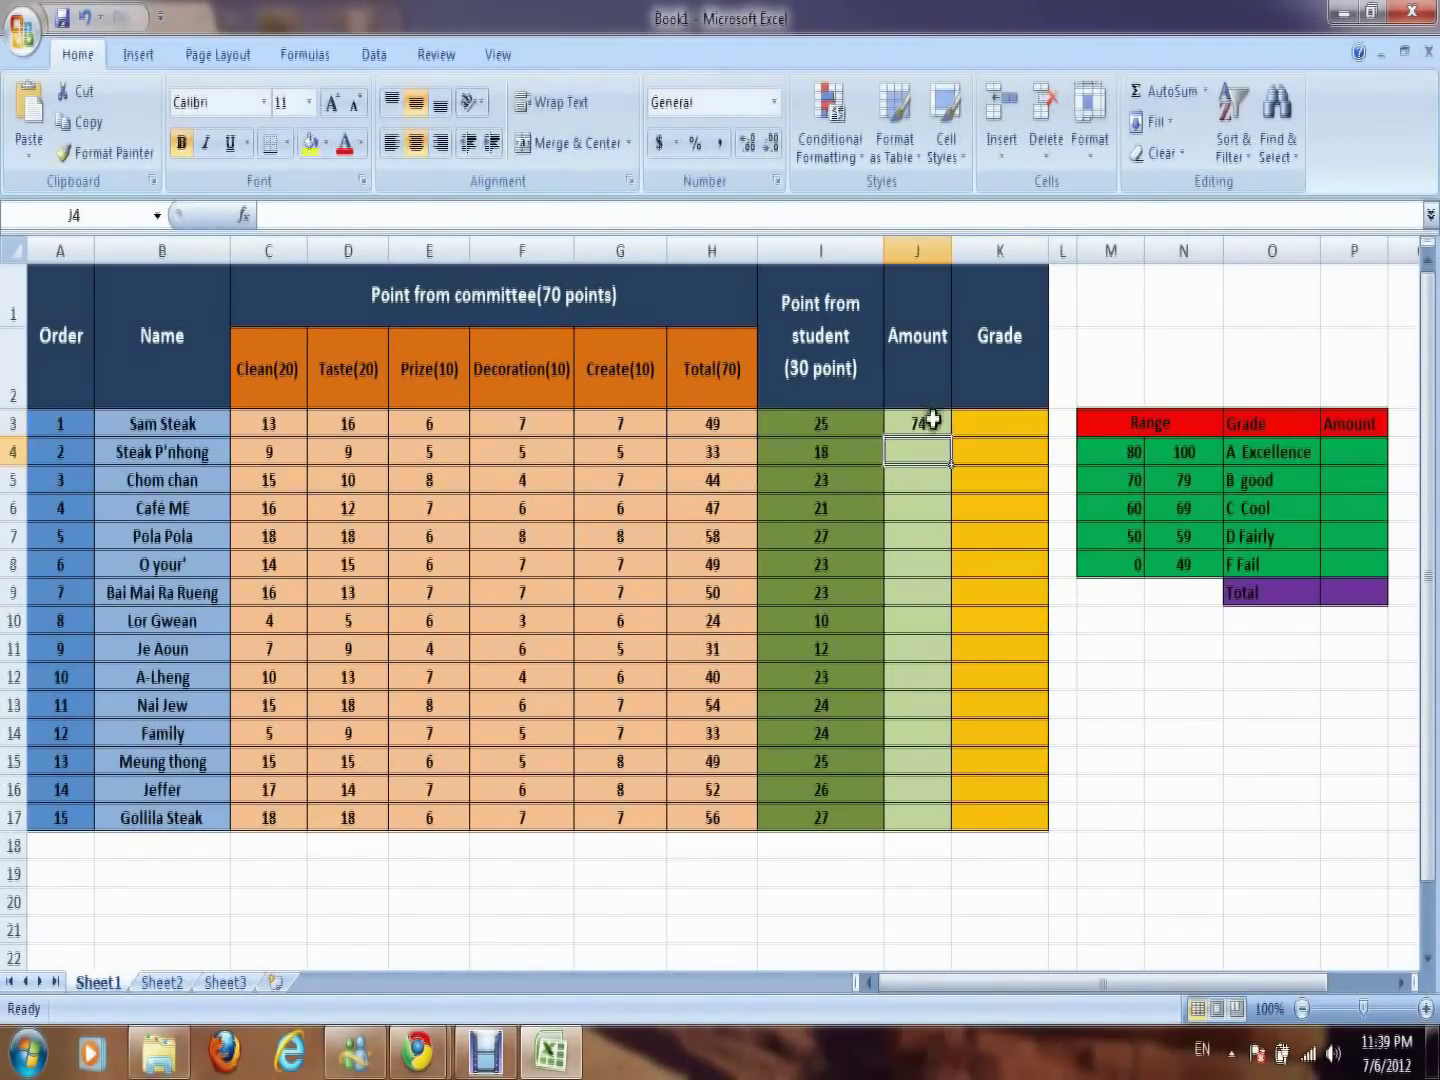
left_click(941, 424)
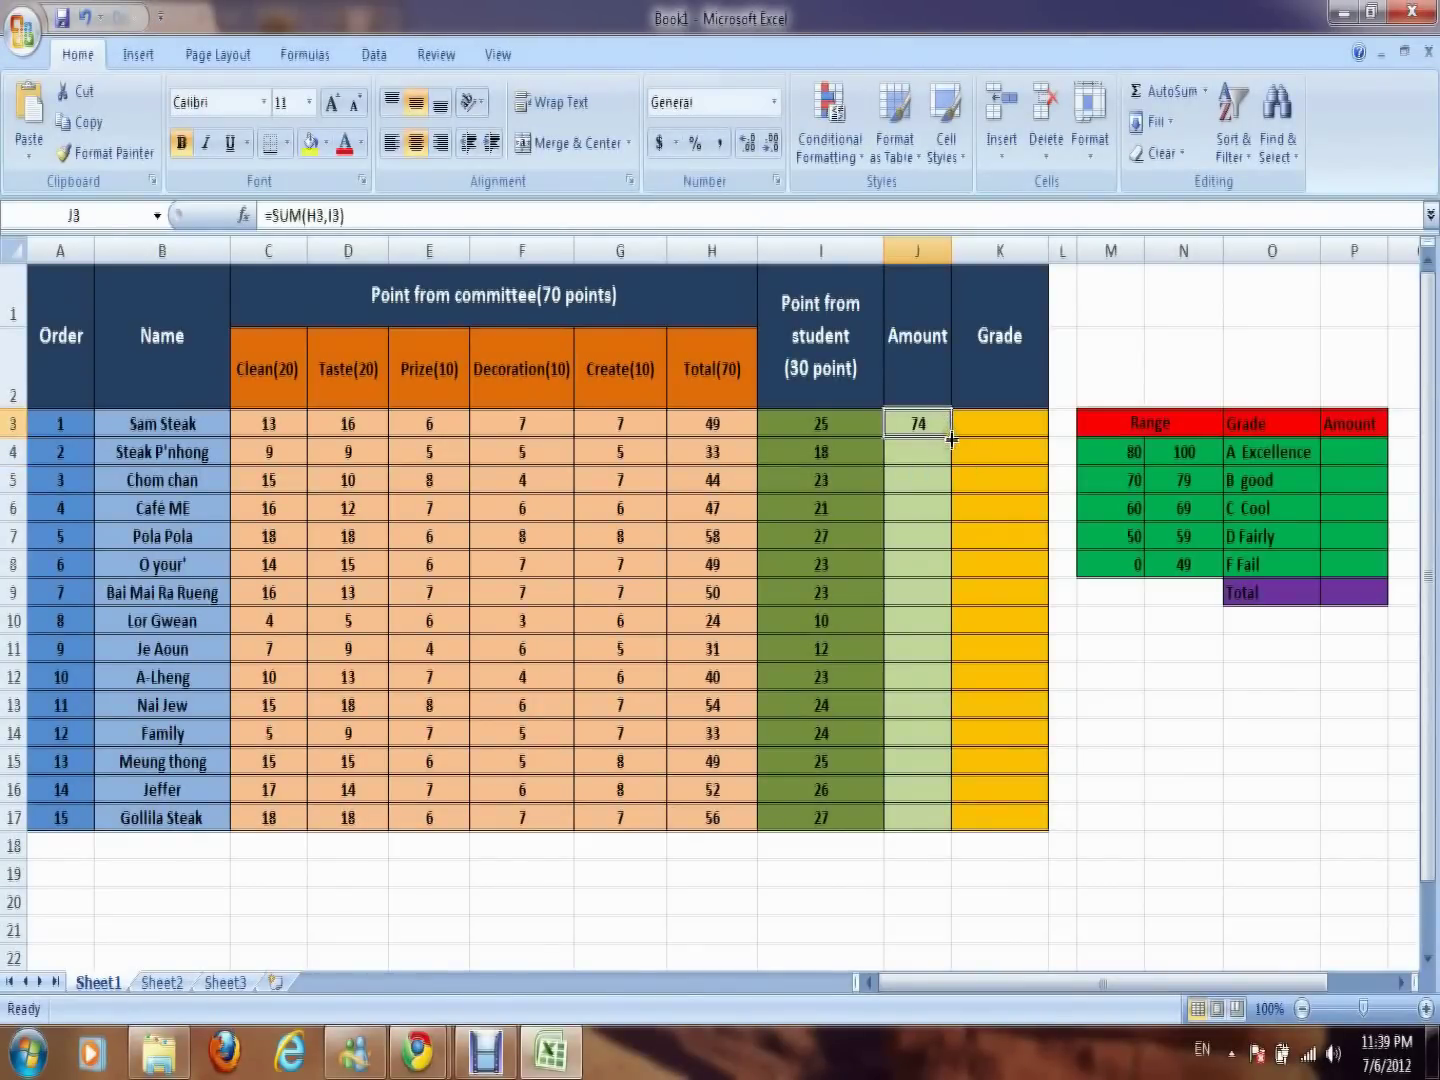
left_click_drag(950, 438, 949, 818)
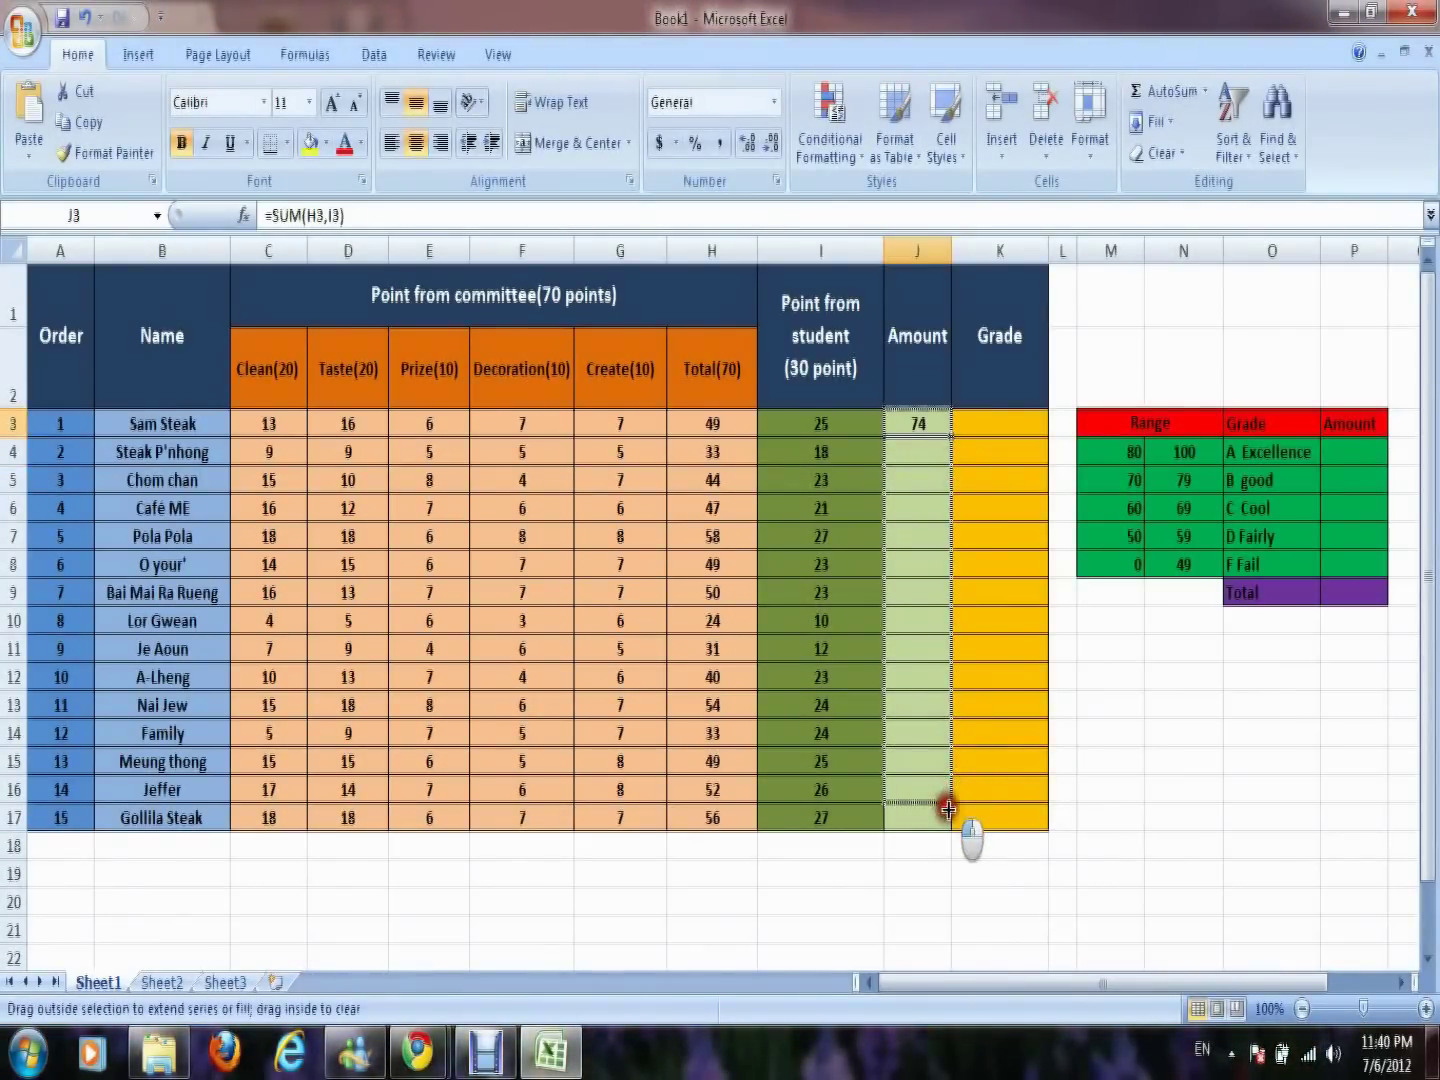
left_click_drag(949, 818, 948, 818)
key("Right")
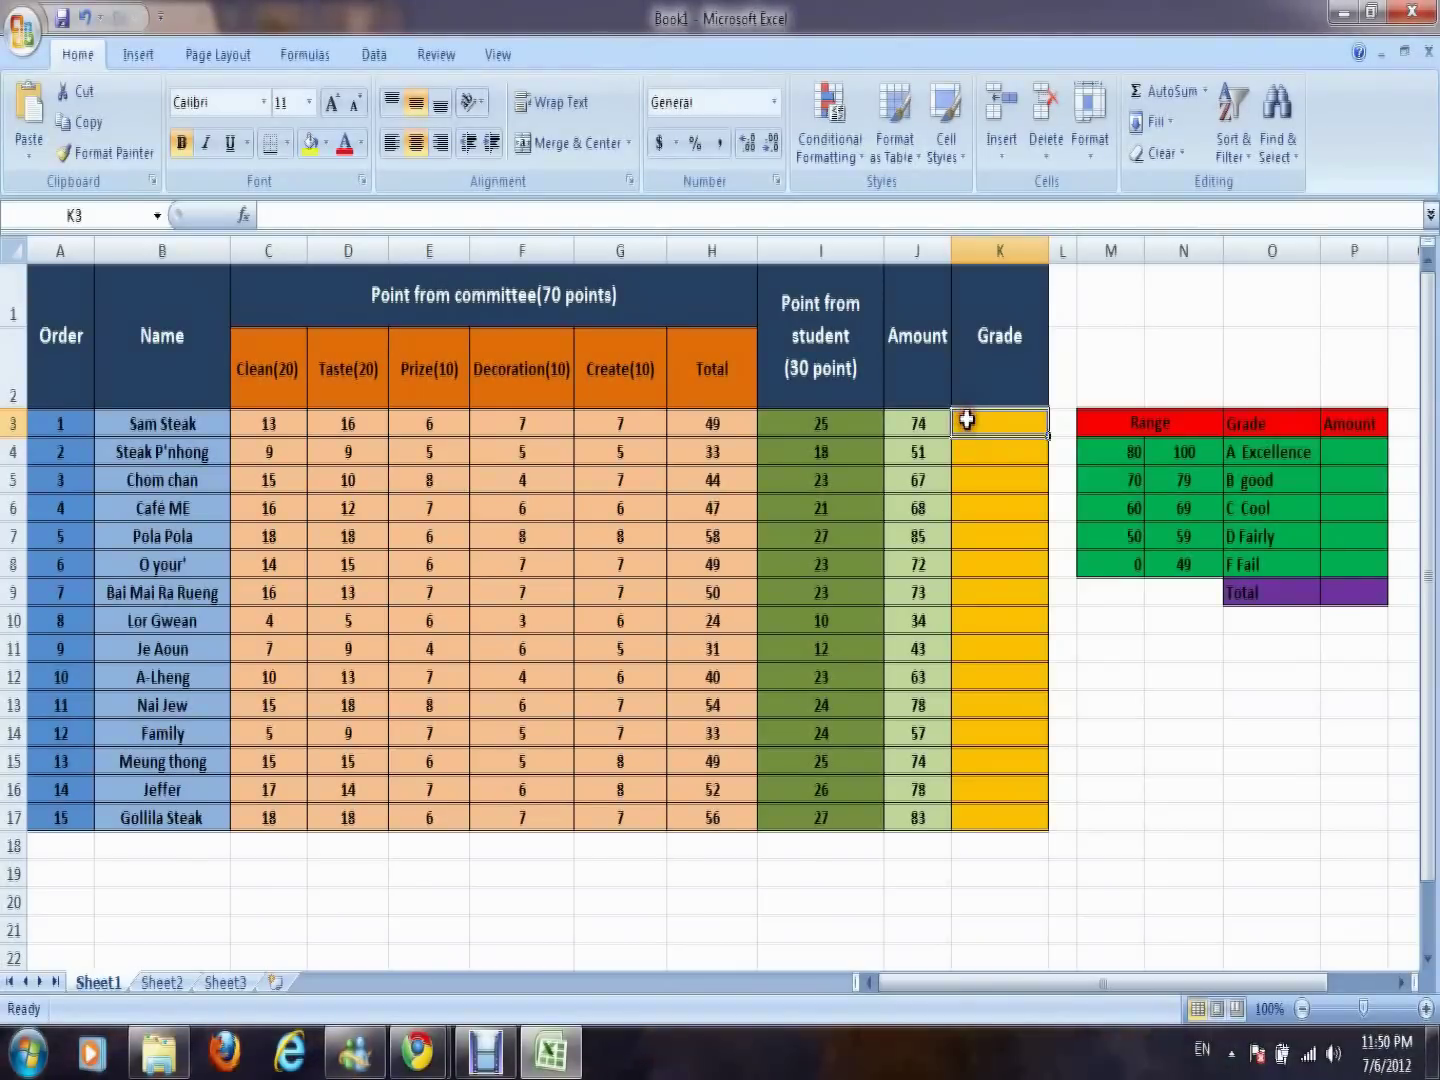
left_click(938, 224)
Start K3's nested IF: A Excellence if J3 ≥ M4, then B good if J3 ≥ M5
type("=")
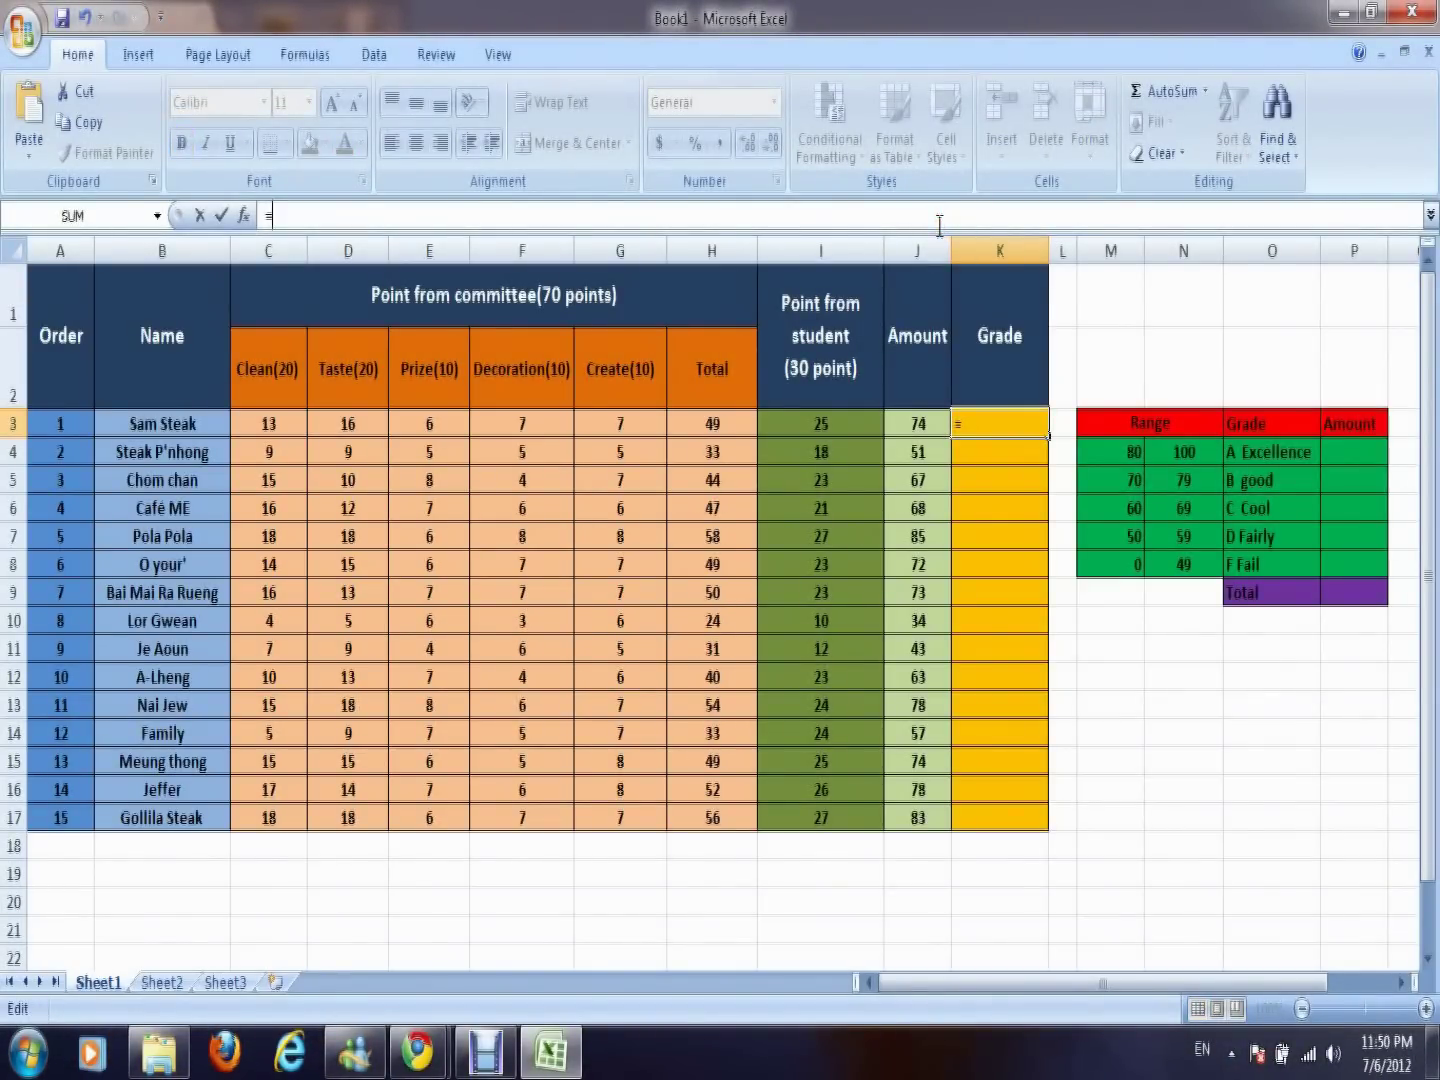
type("if")
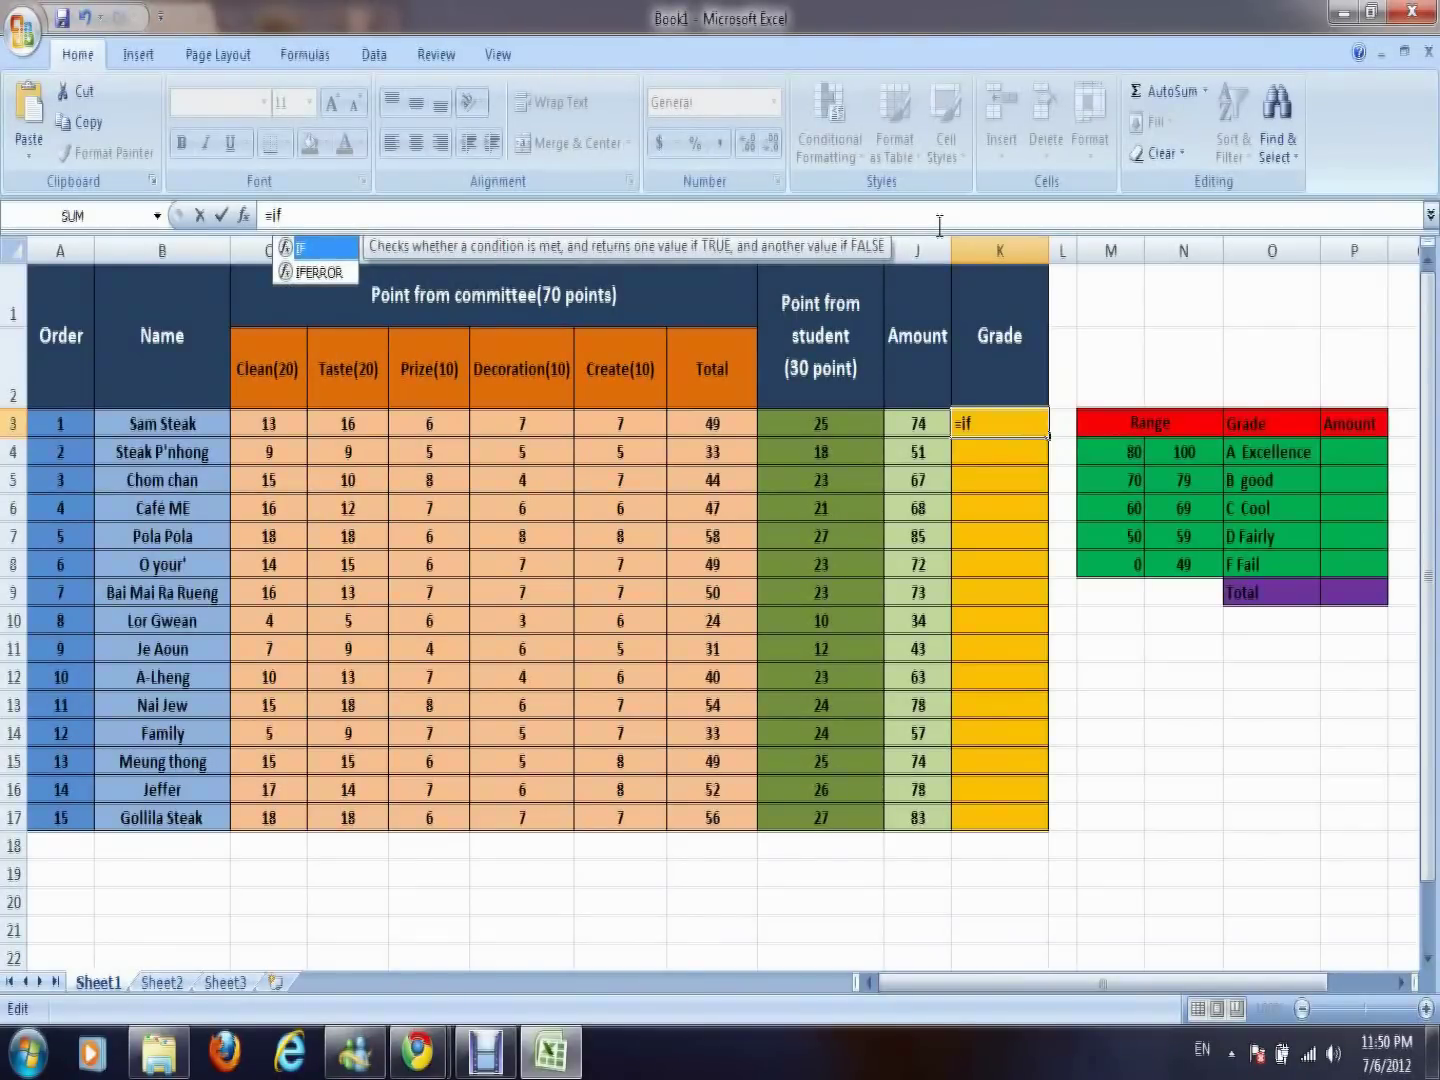
type("(j")
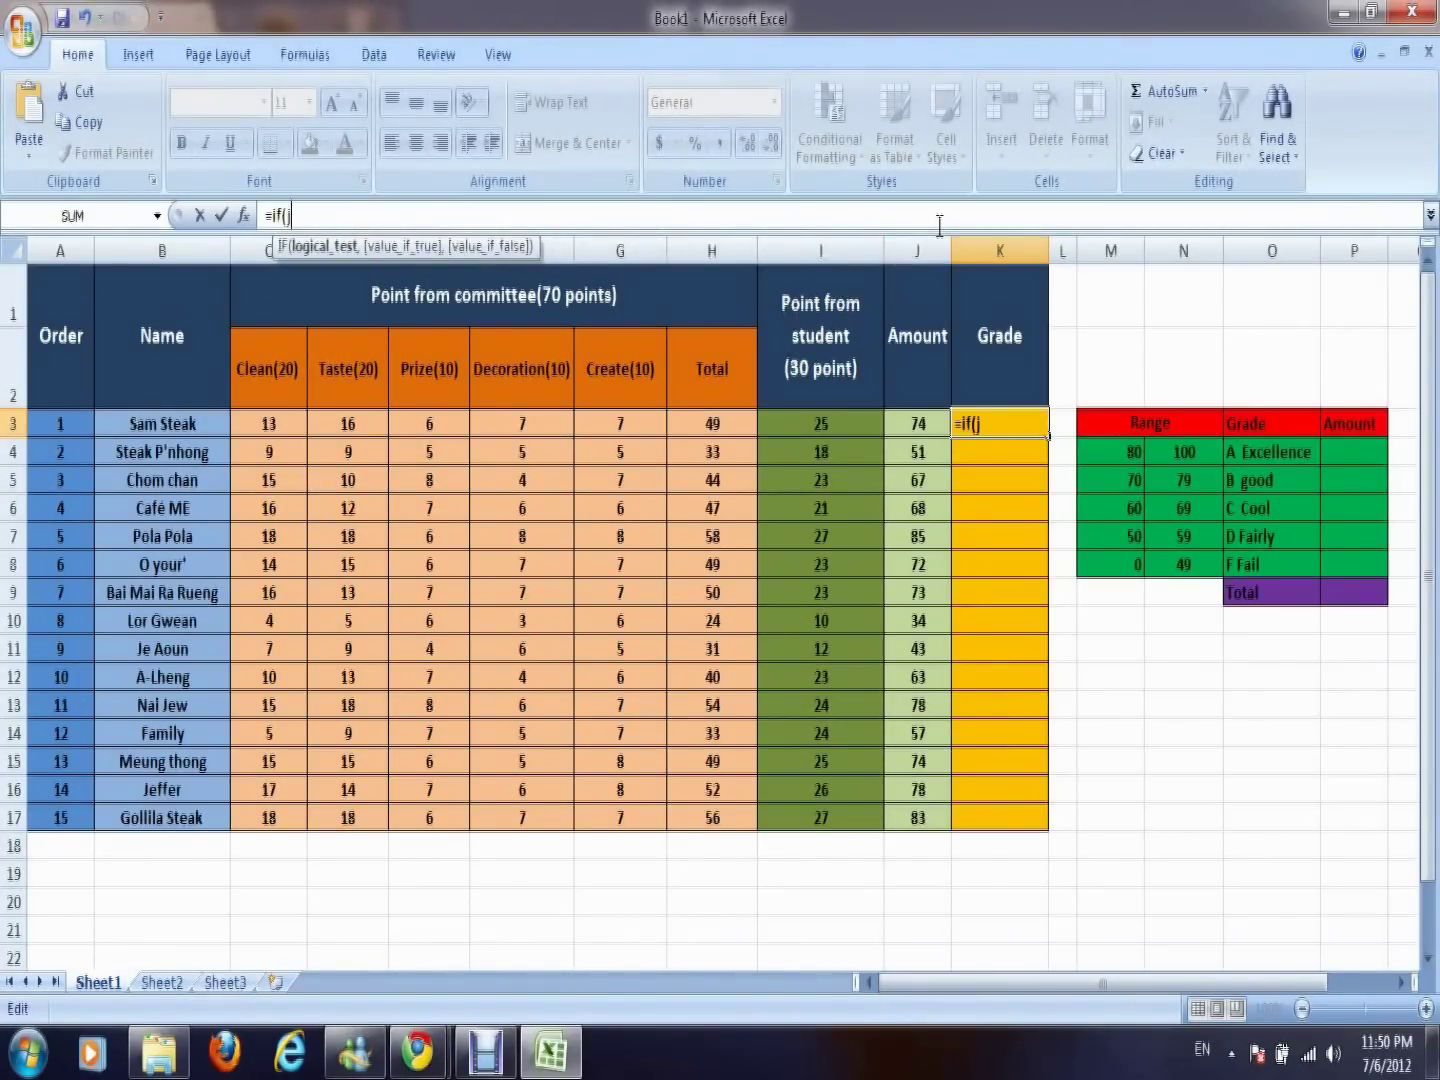
type("3>")
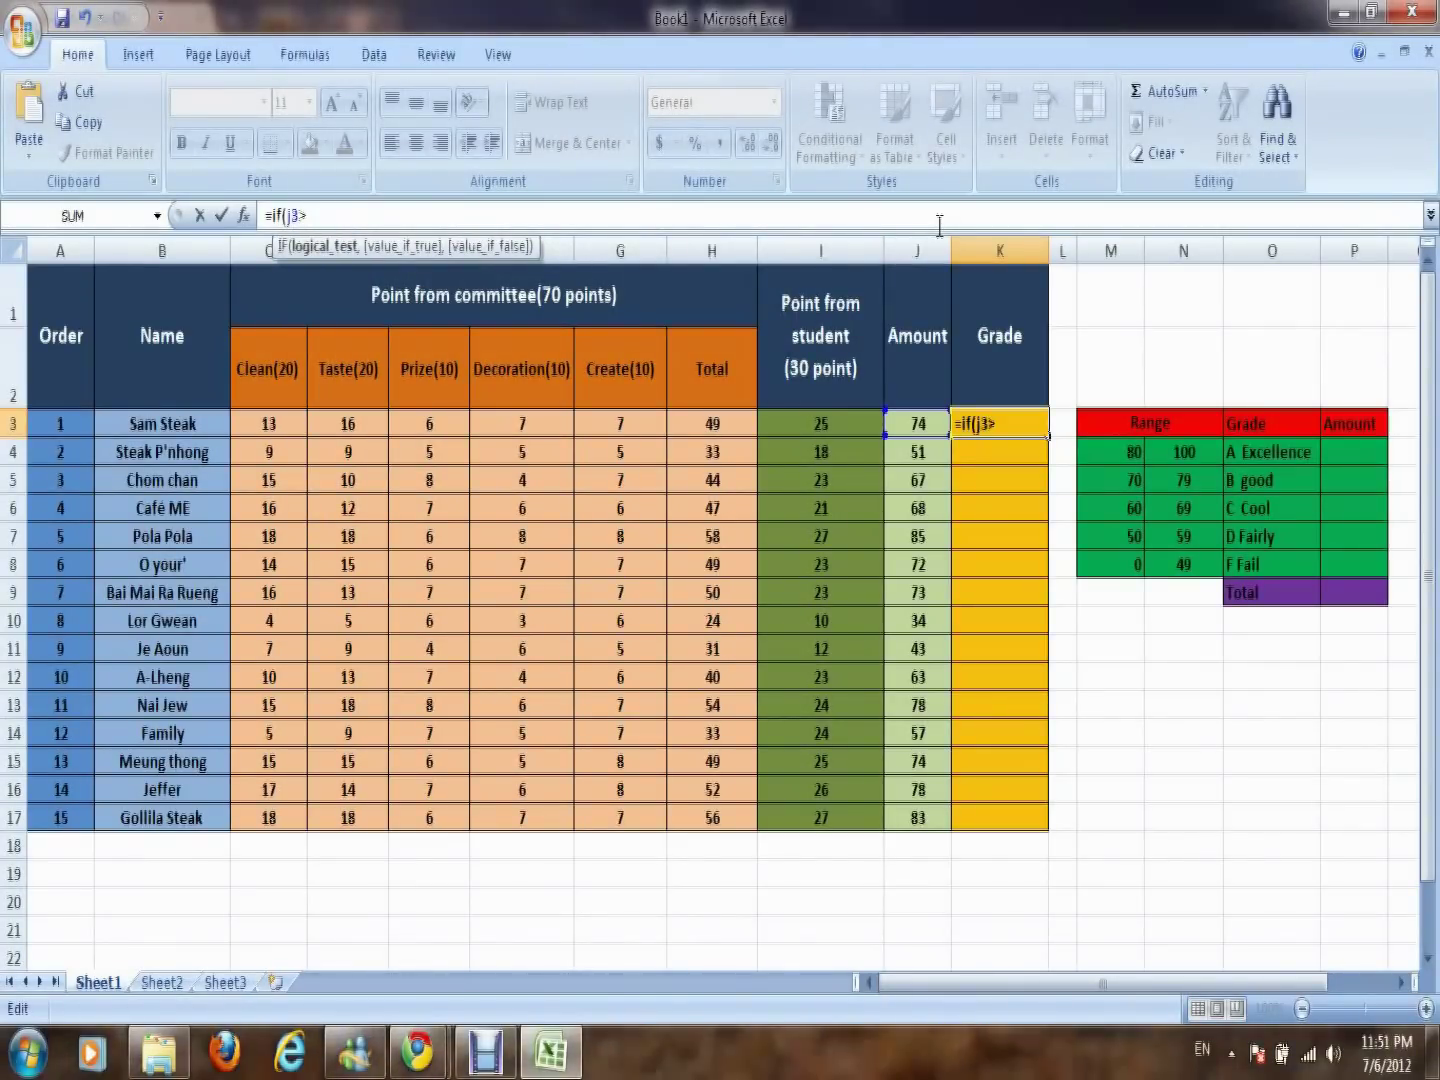
type("=$")
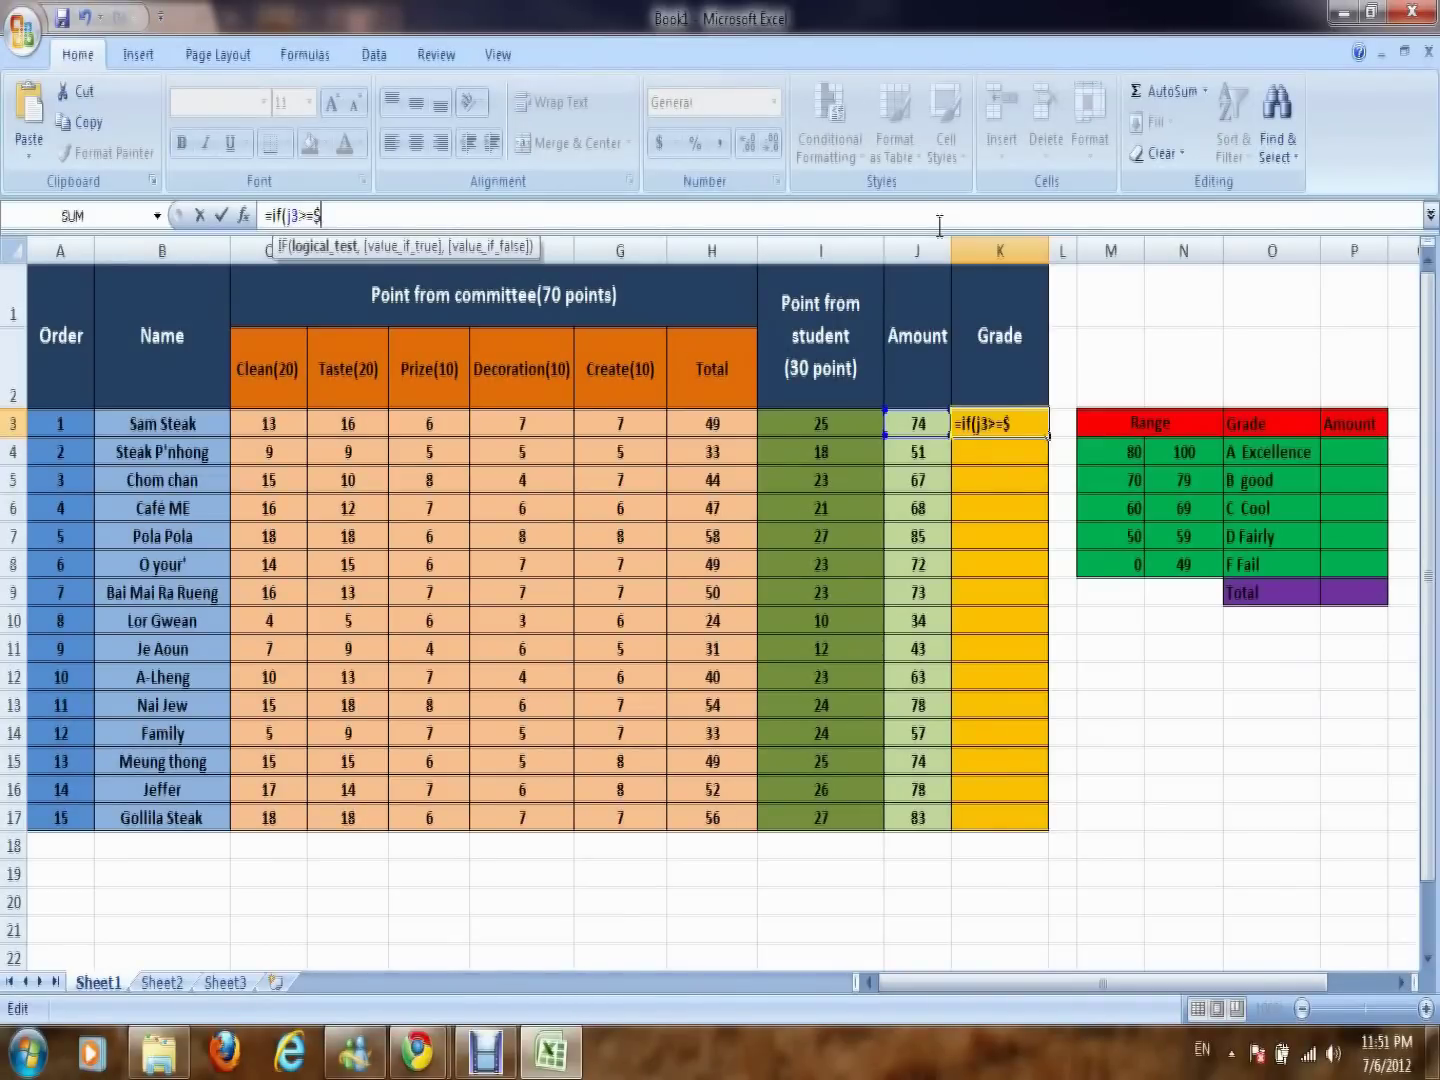
type("m$")
type("4")
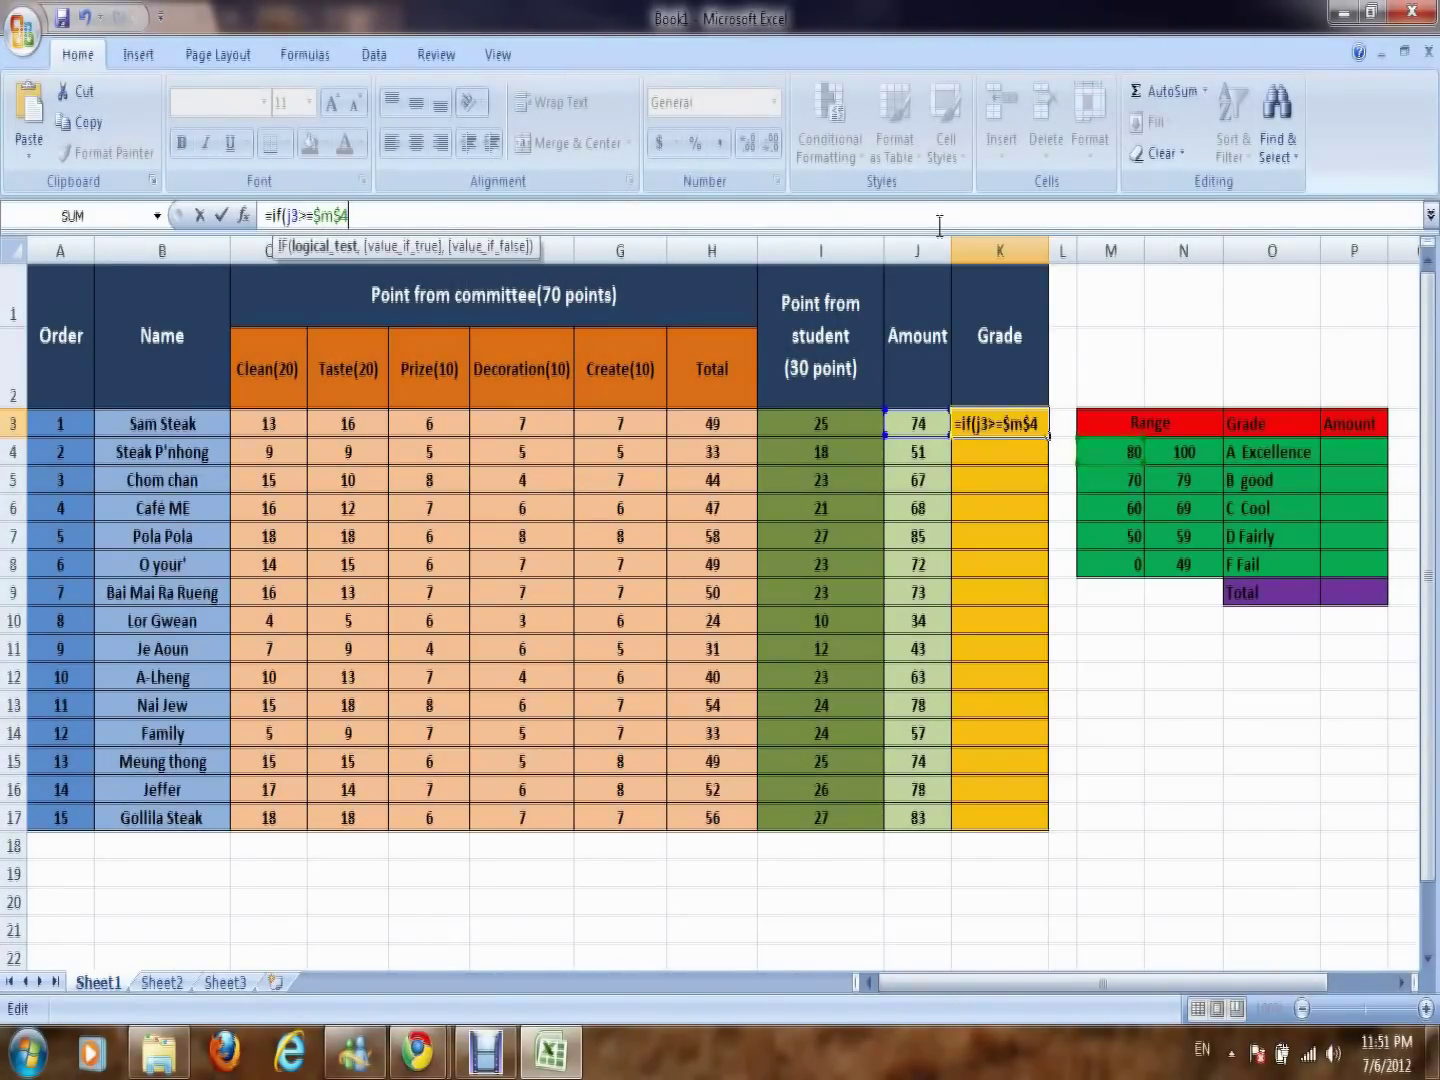
type(",$")
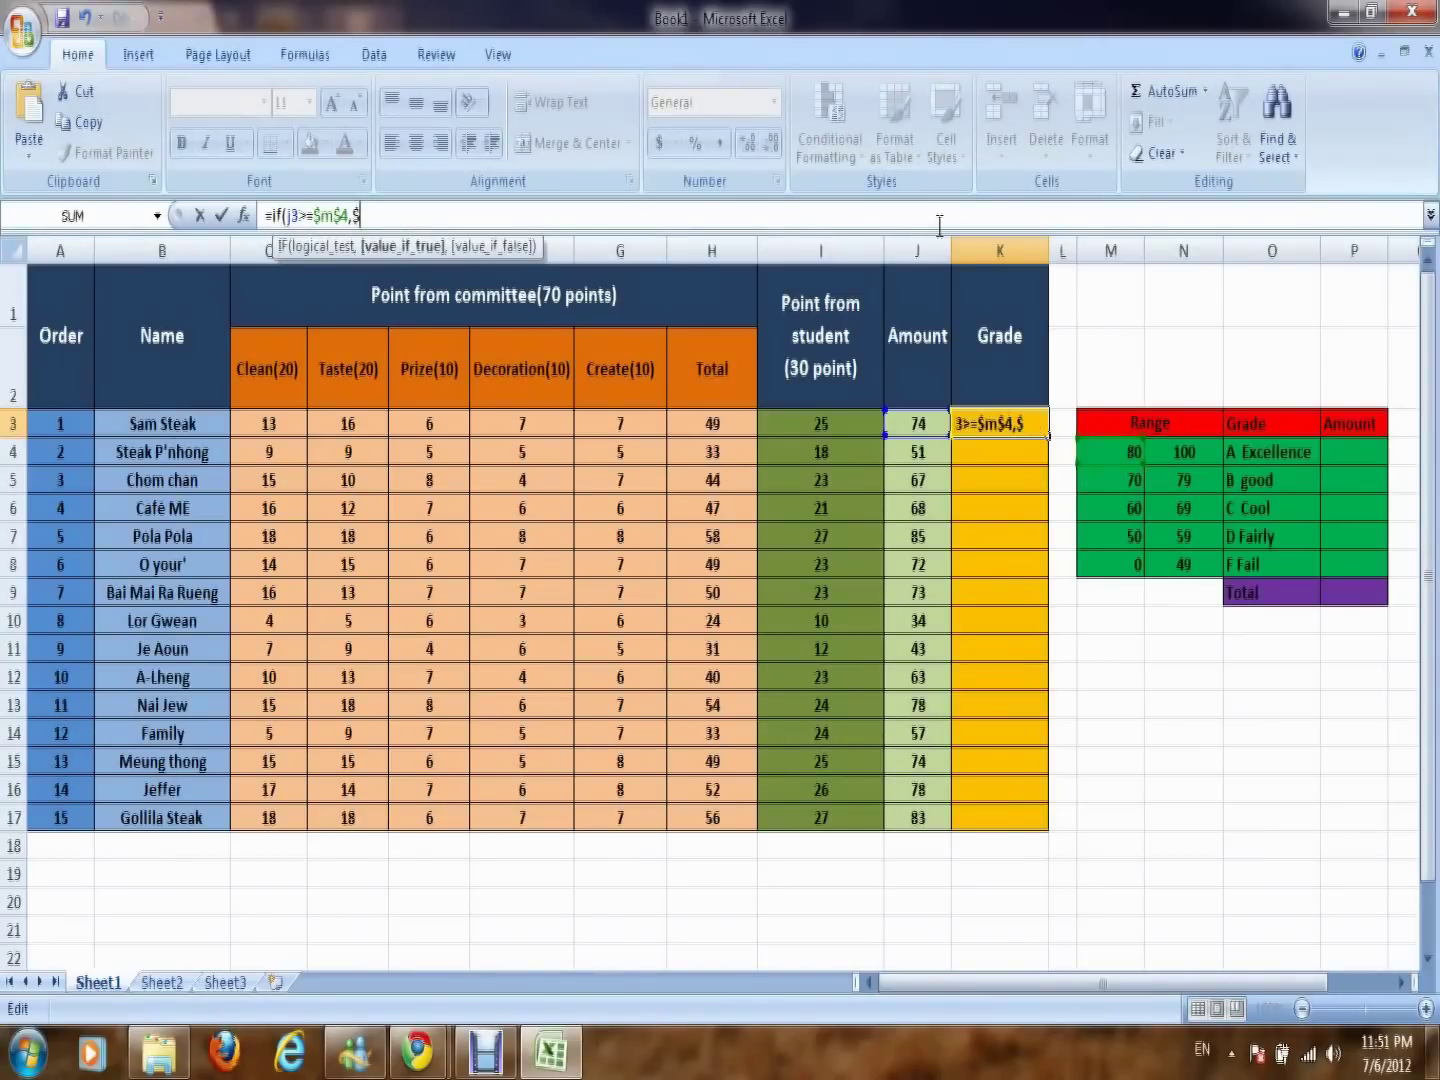
type("o$")
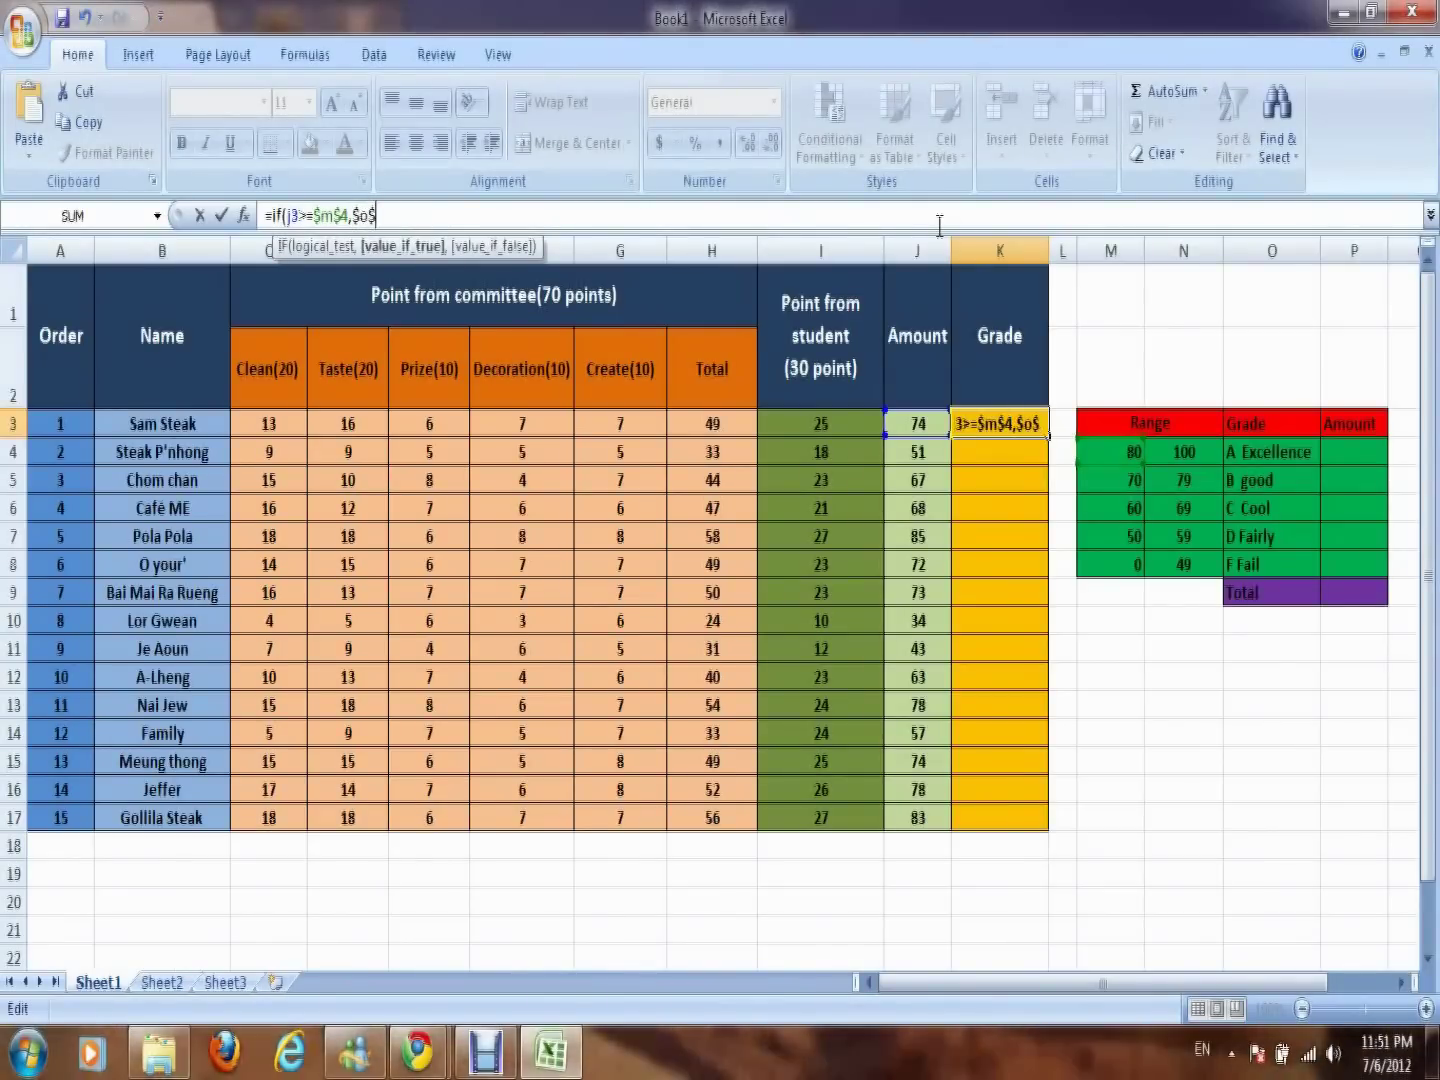
type("4")
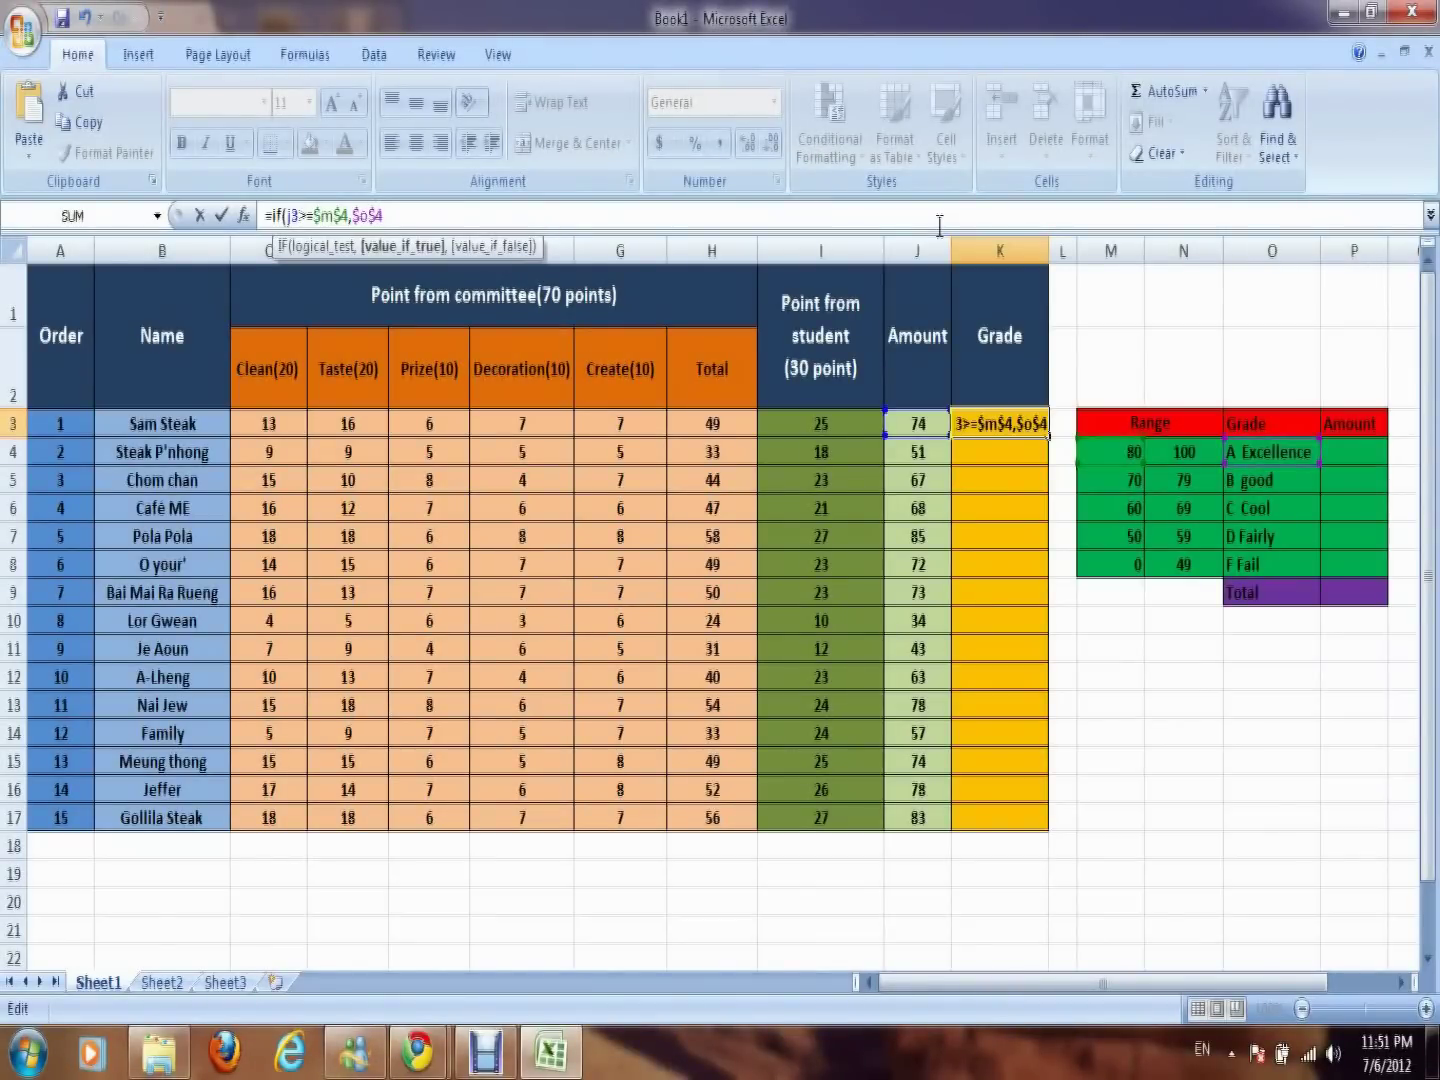
type(",")
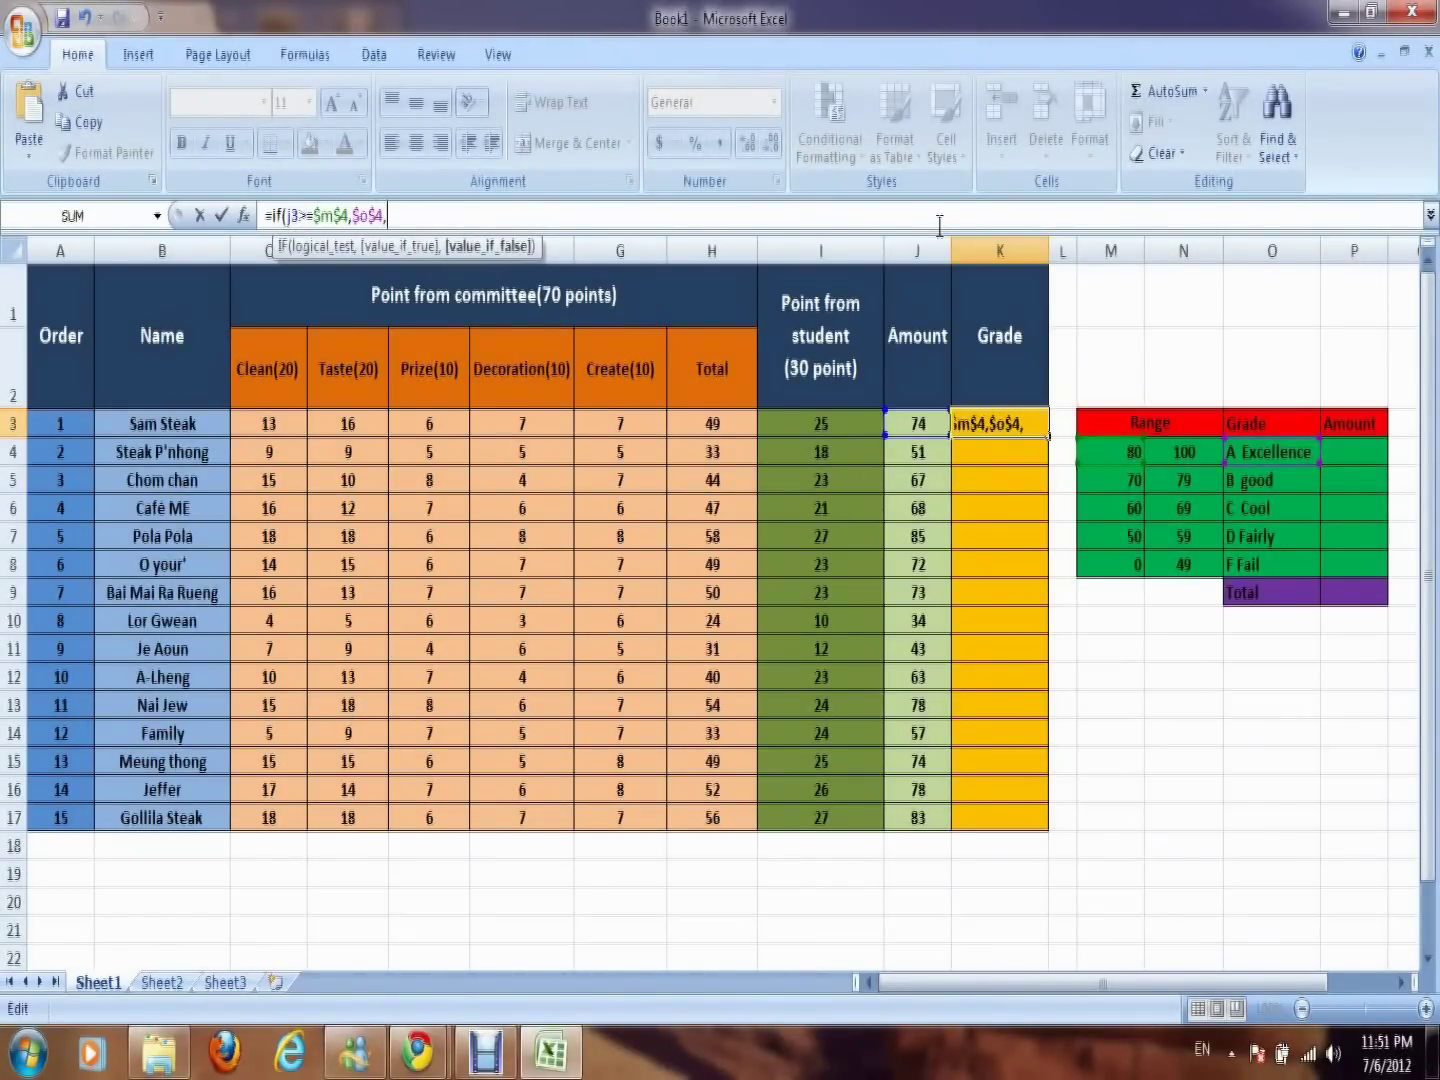
type("if")
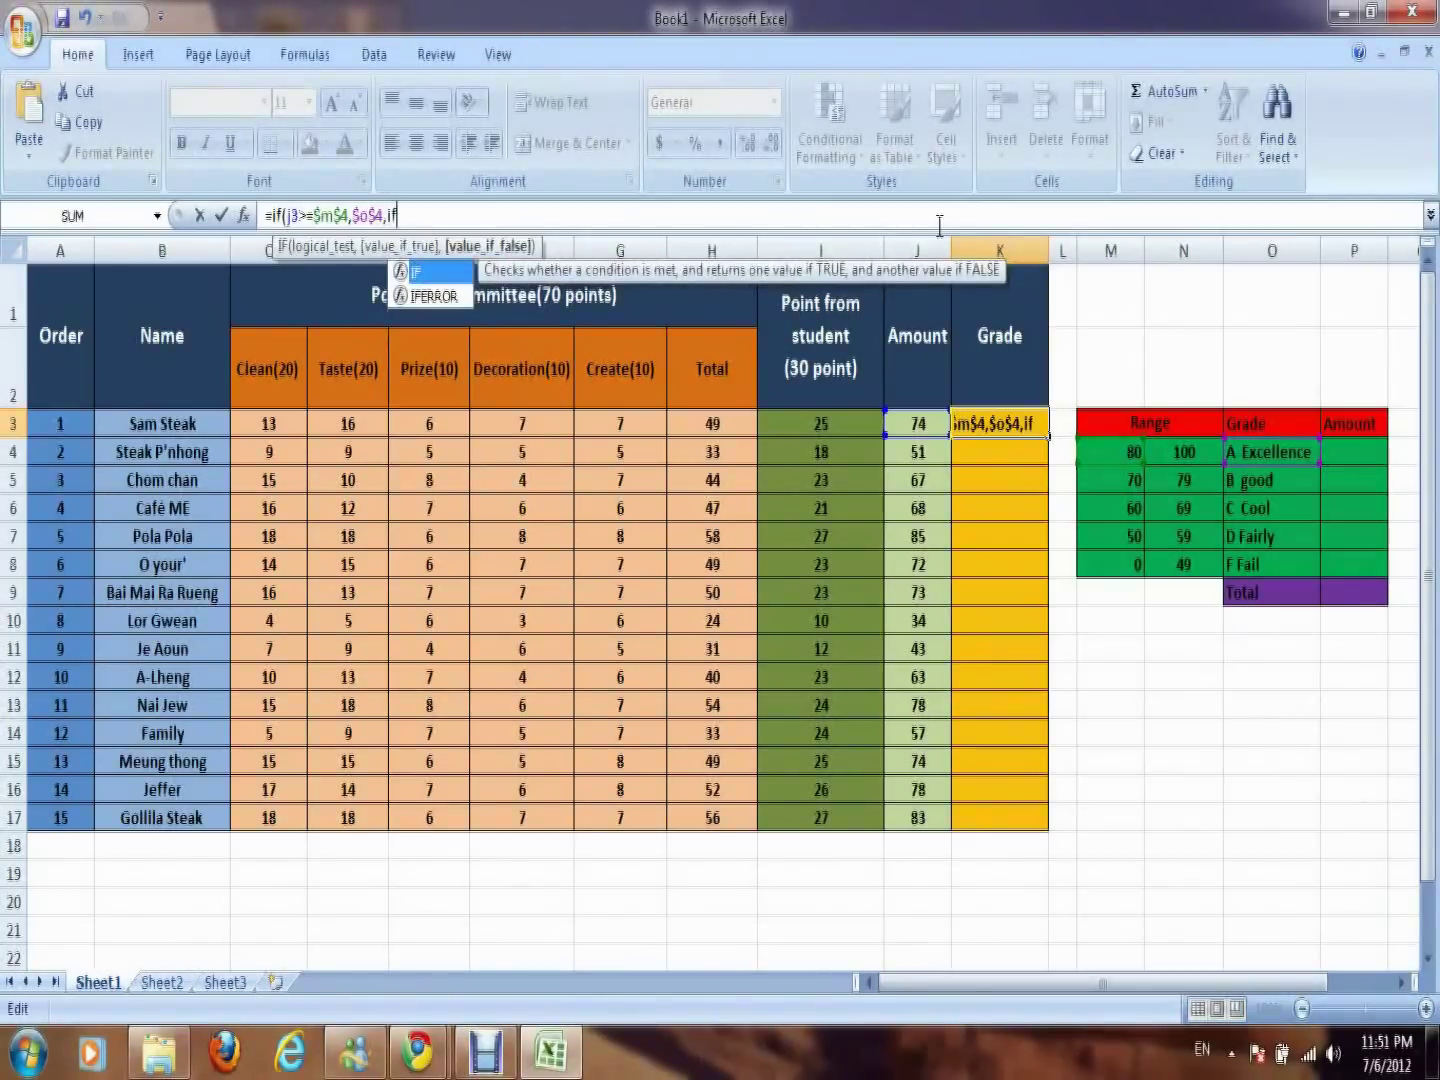
type("(")
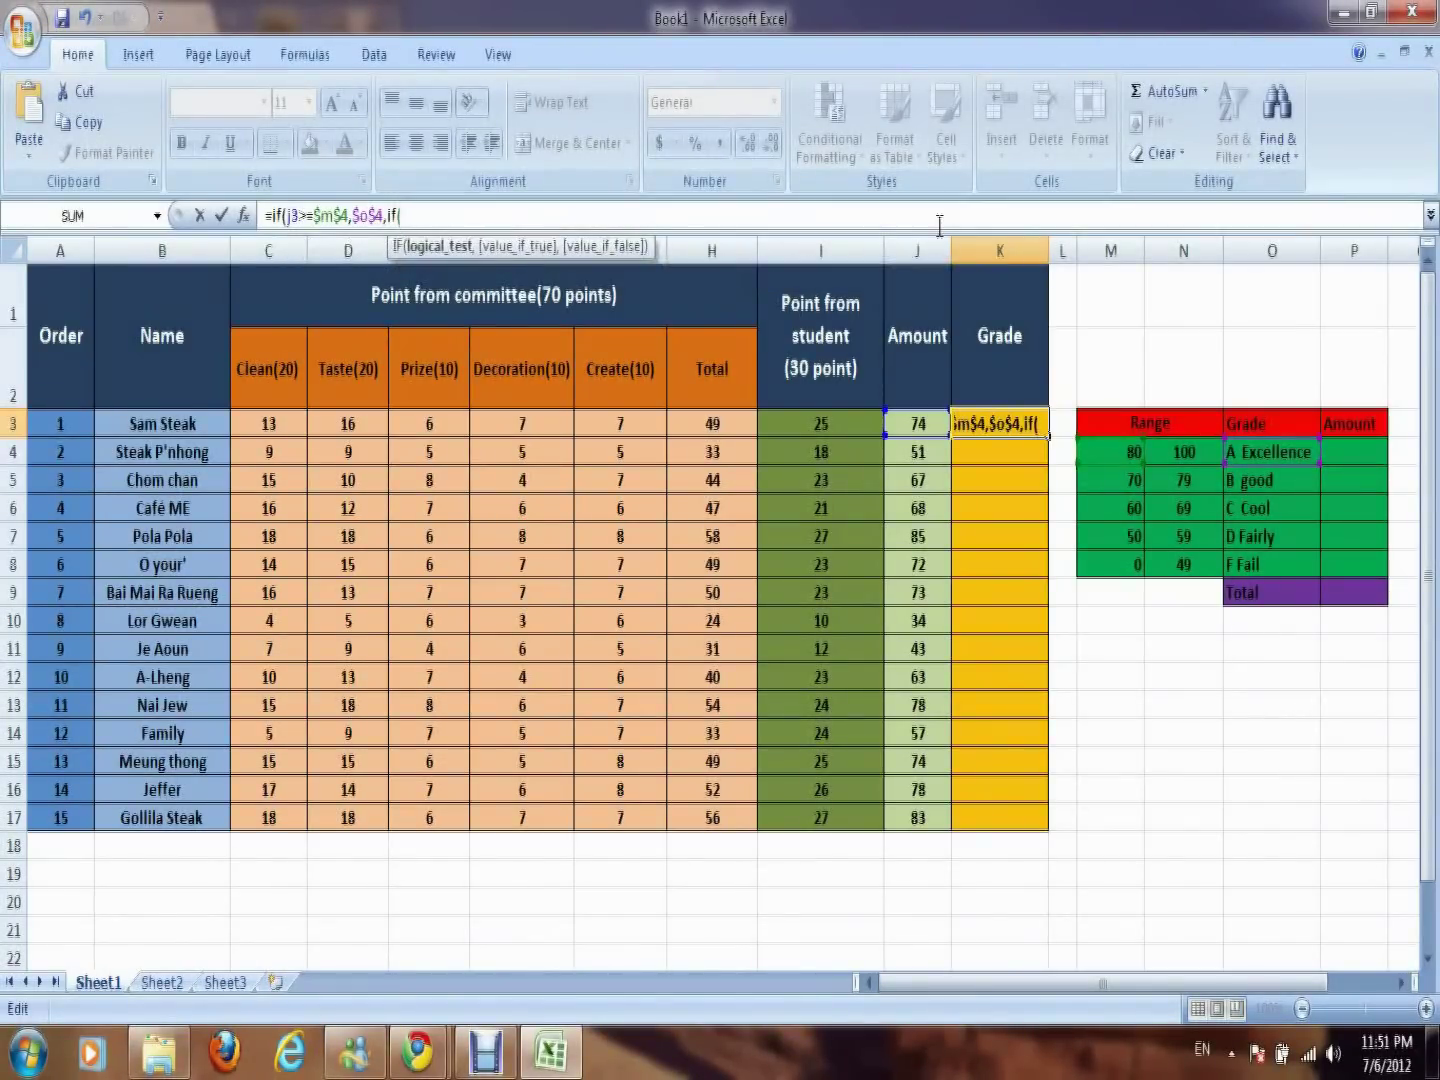
type("j3")
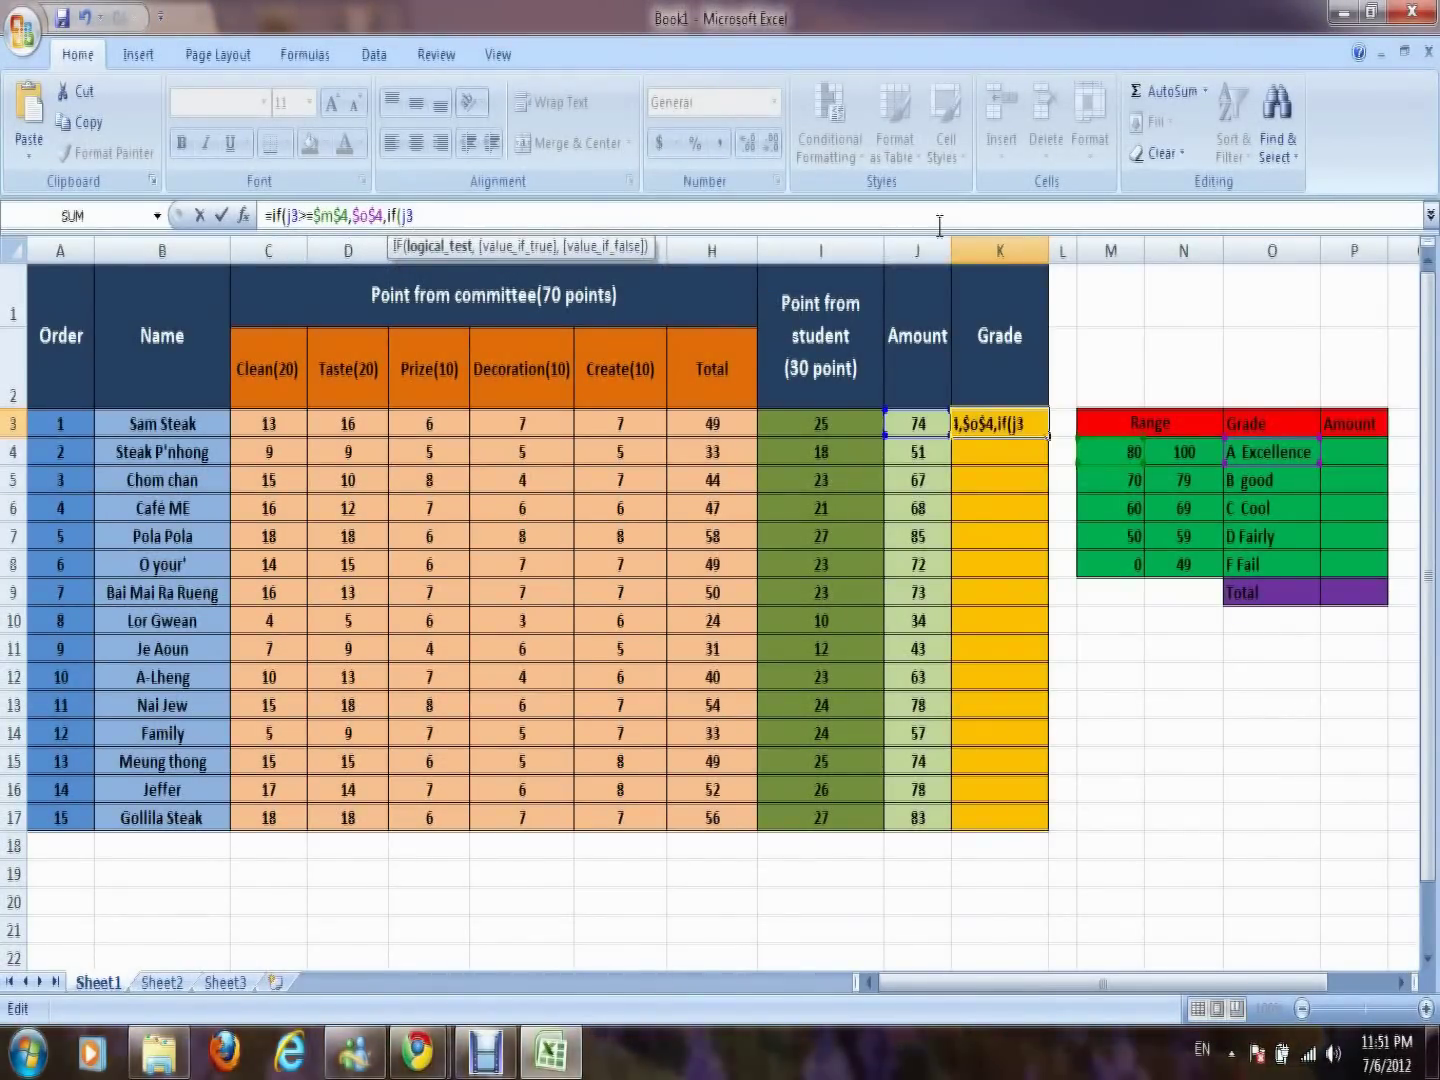
type(">")
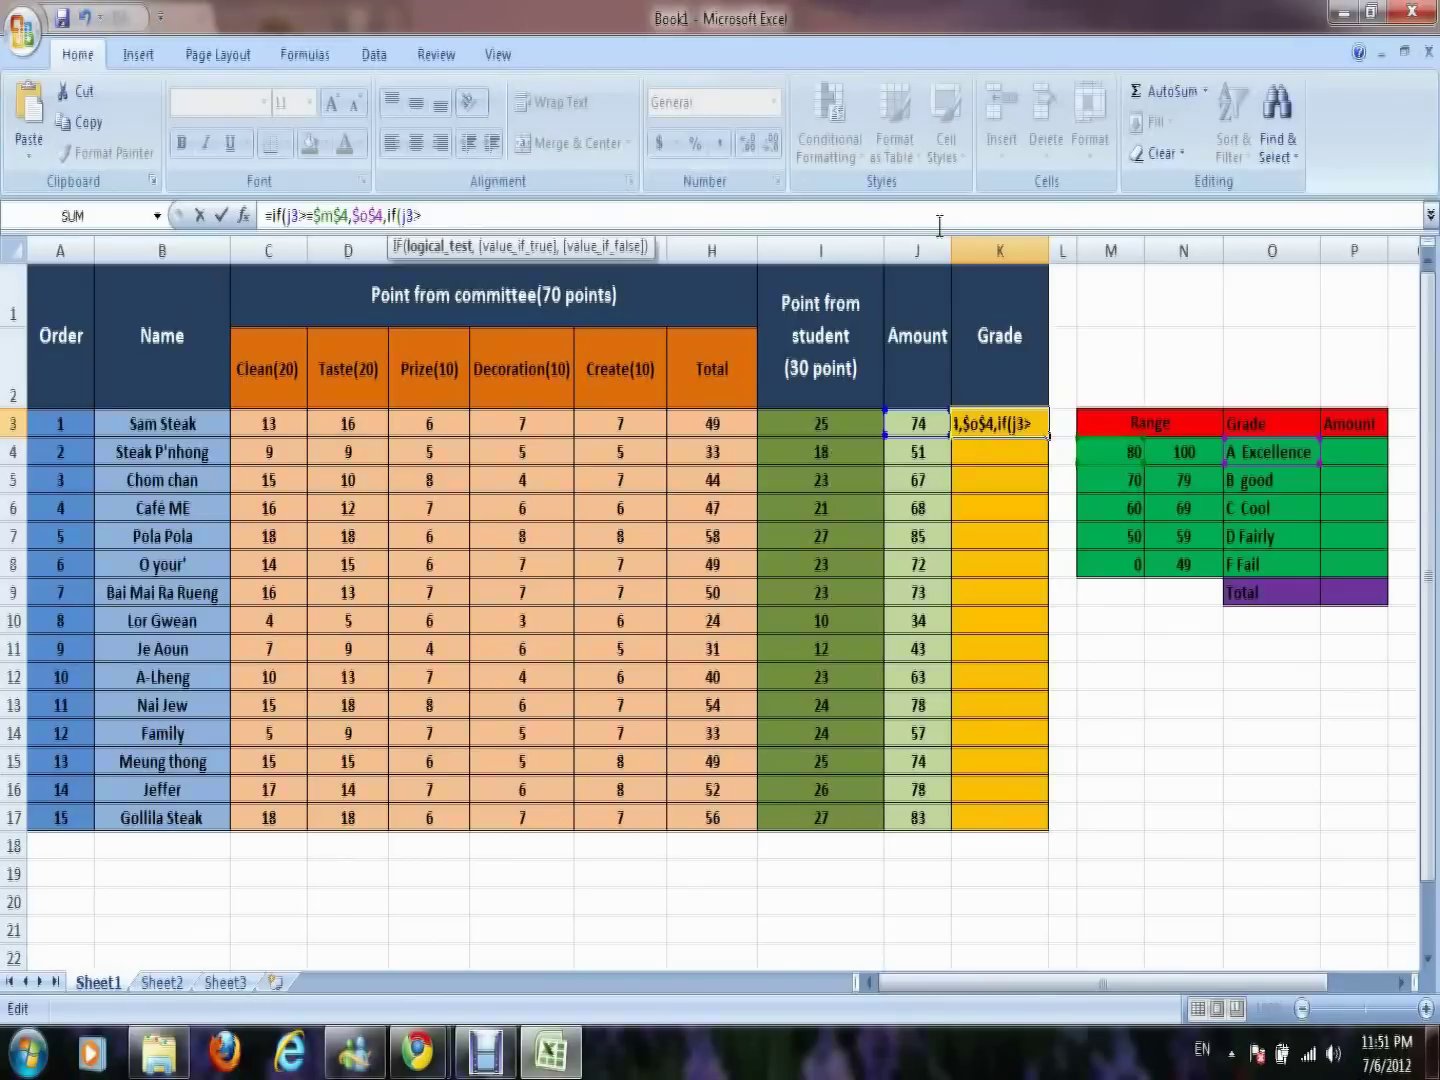
type("=")
type("$m$")
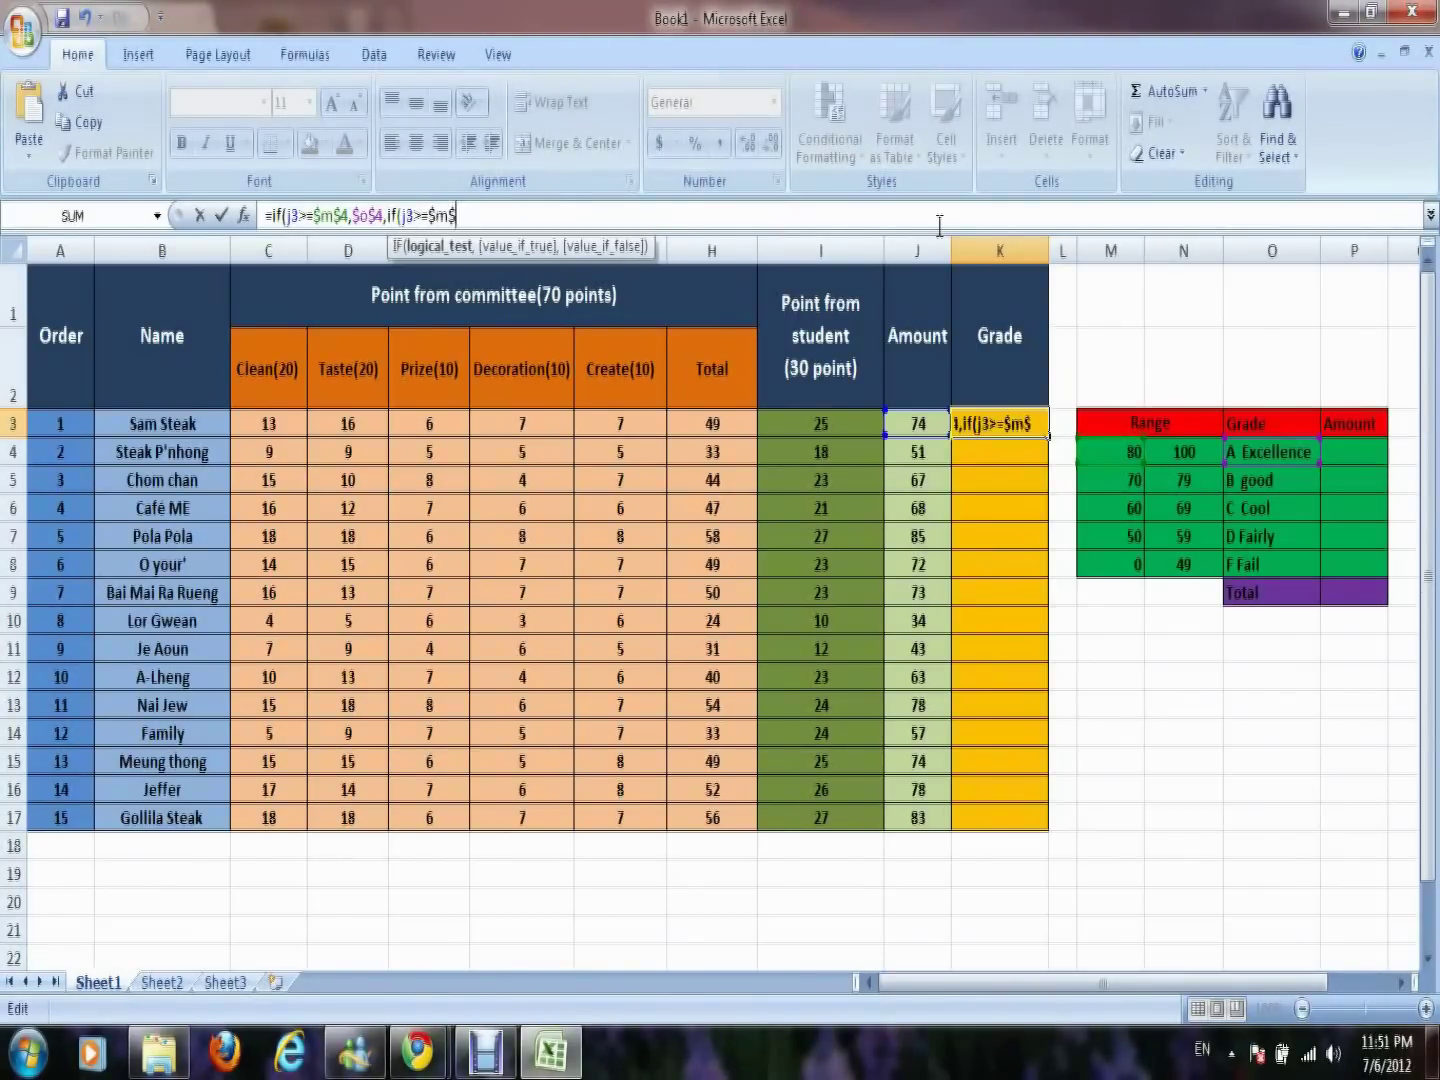
type("5")
type(".")
type(",")
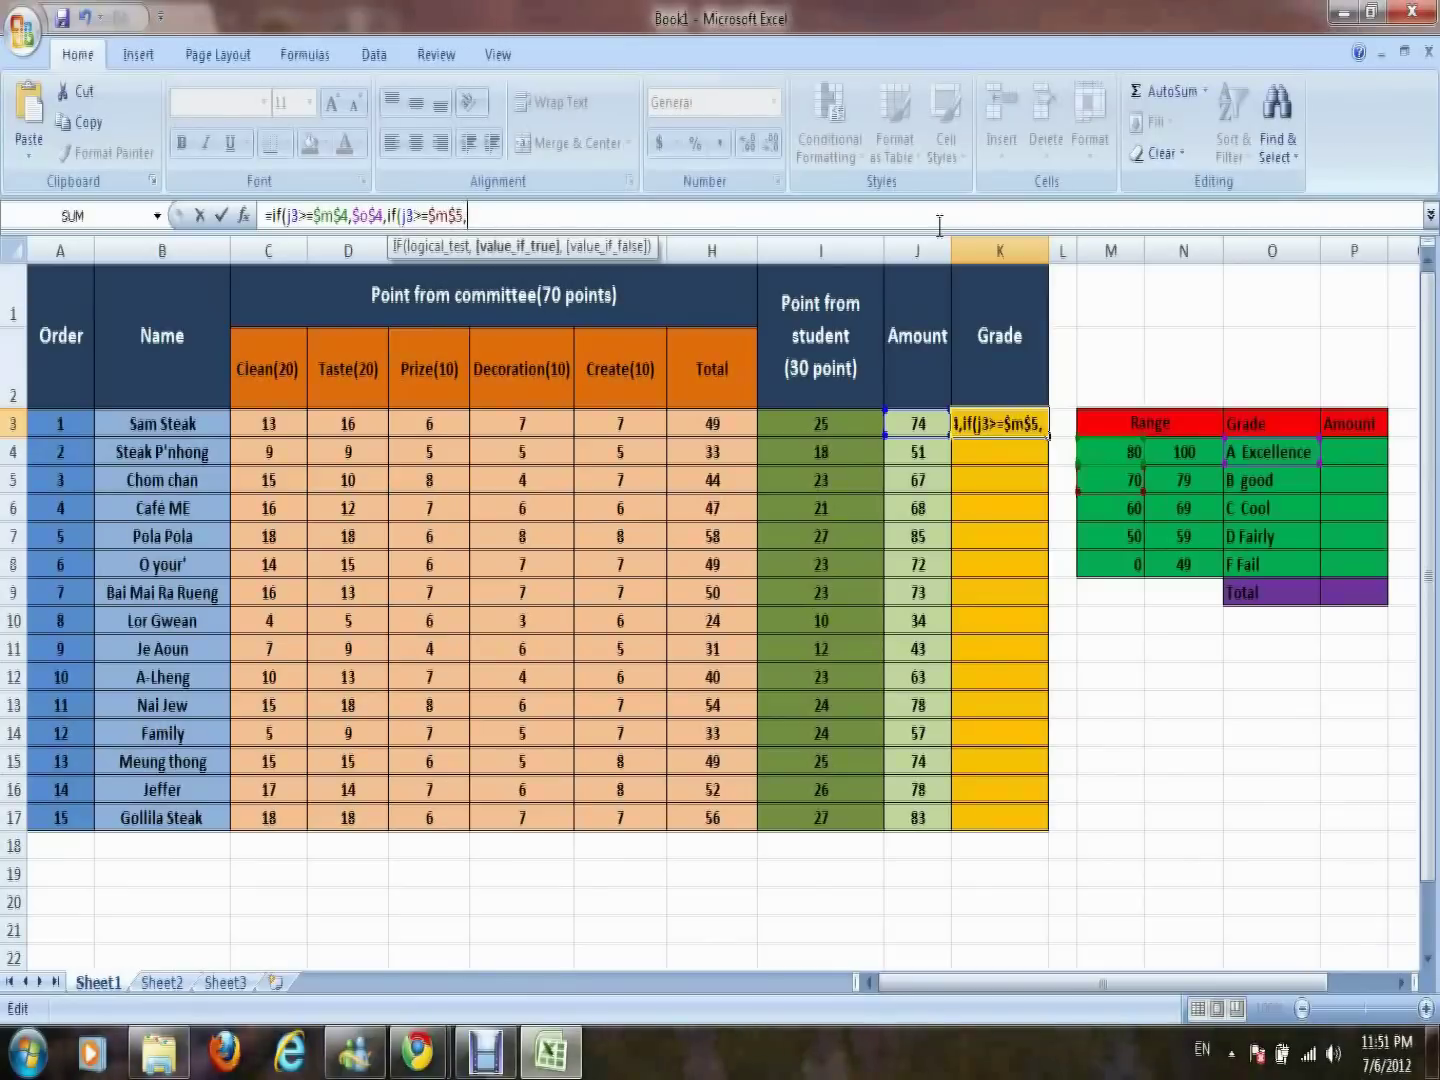
type("$o$")
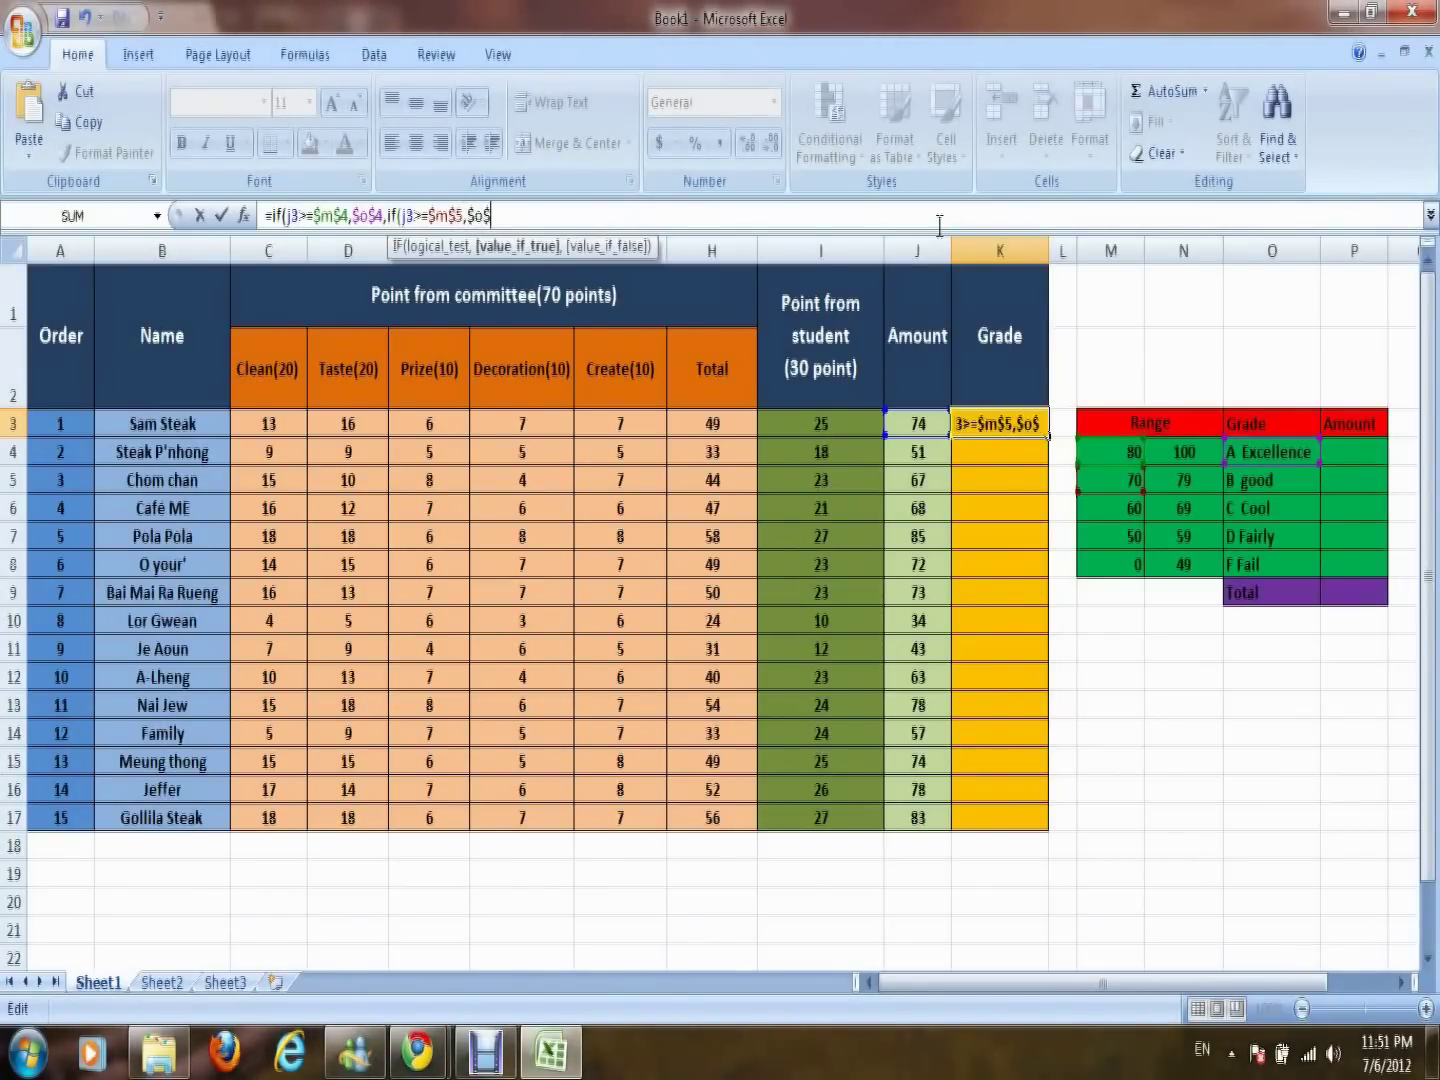
type("5")
type(",")
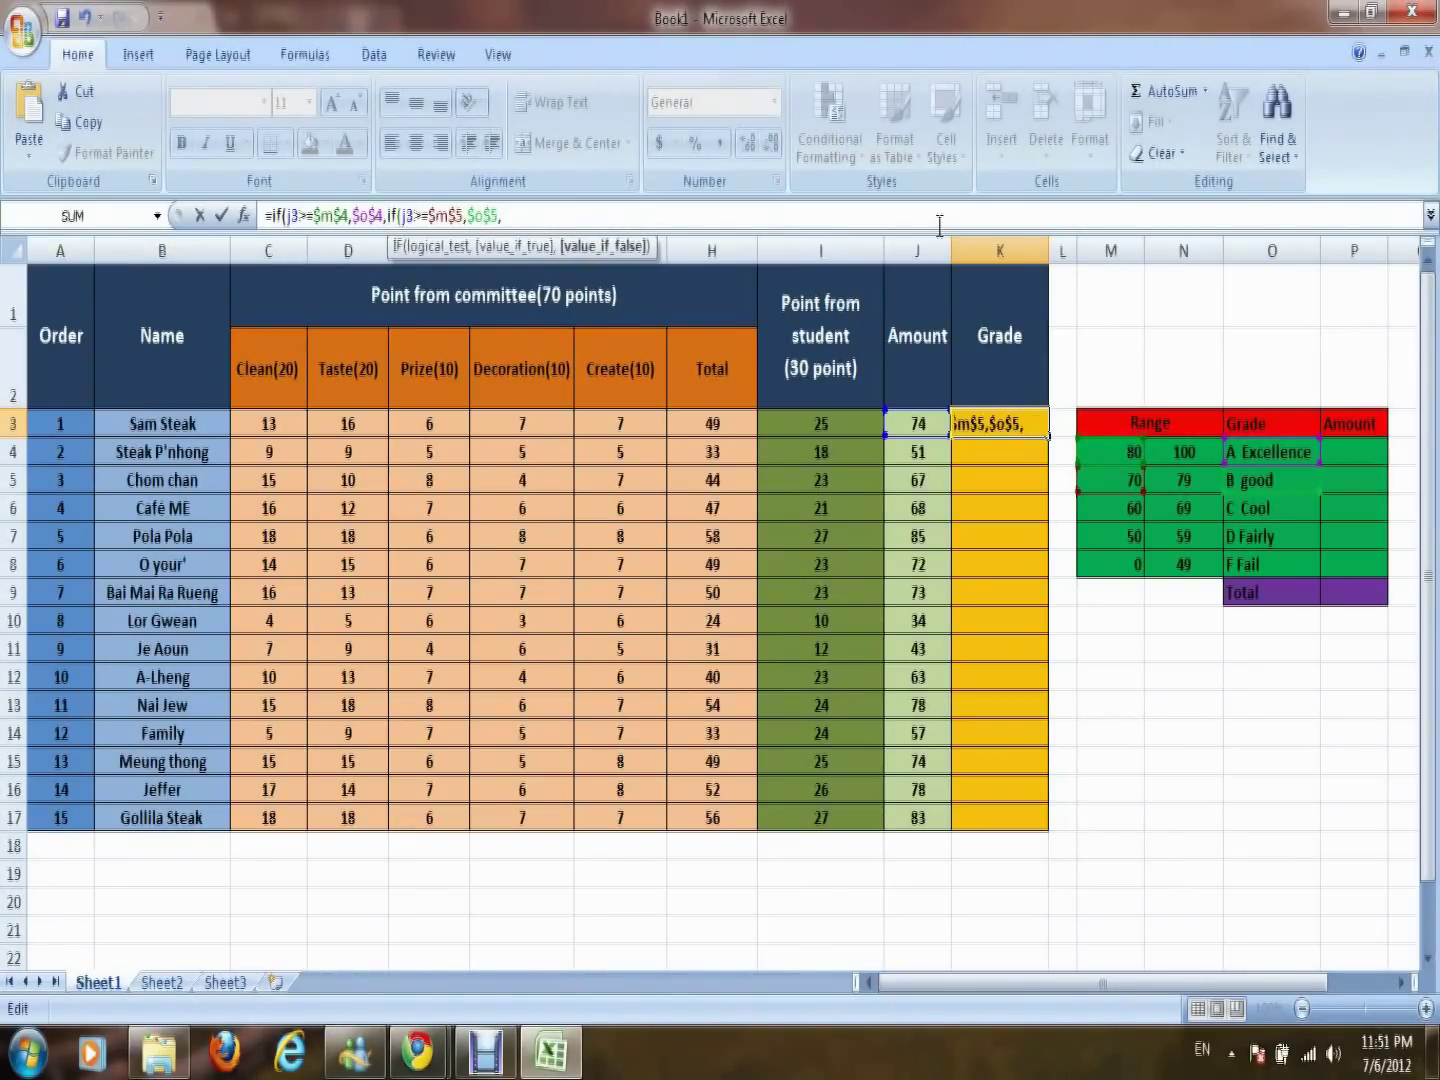
type("if")
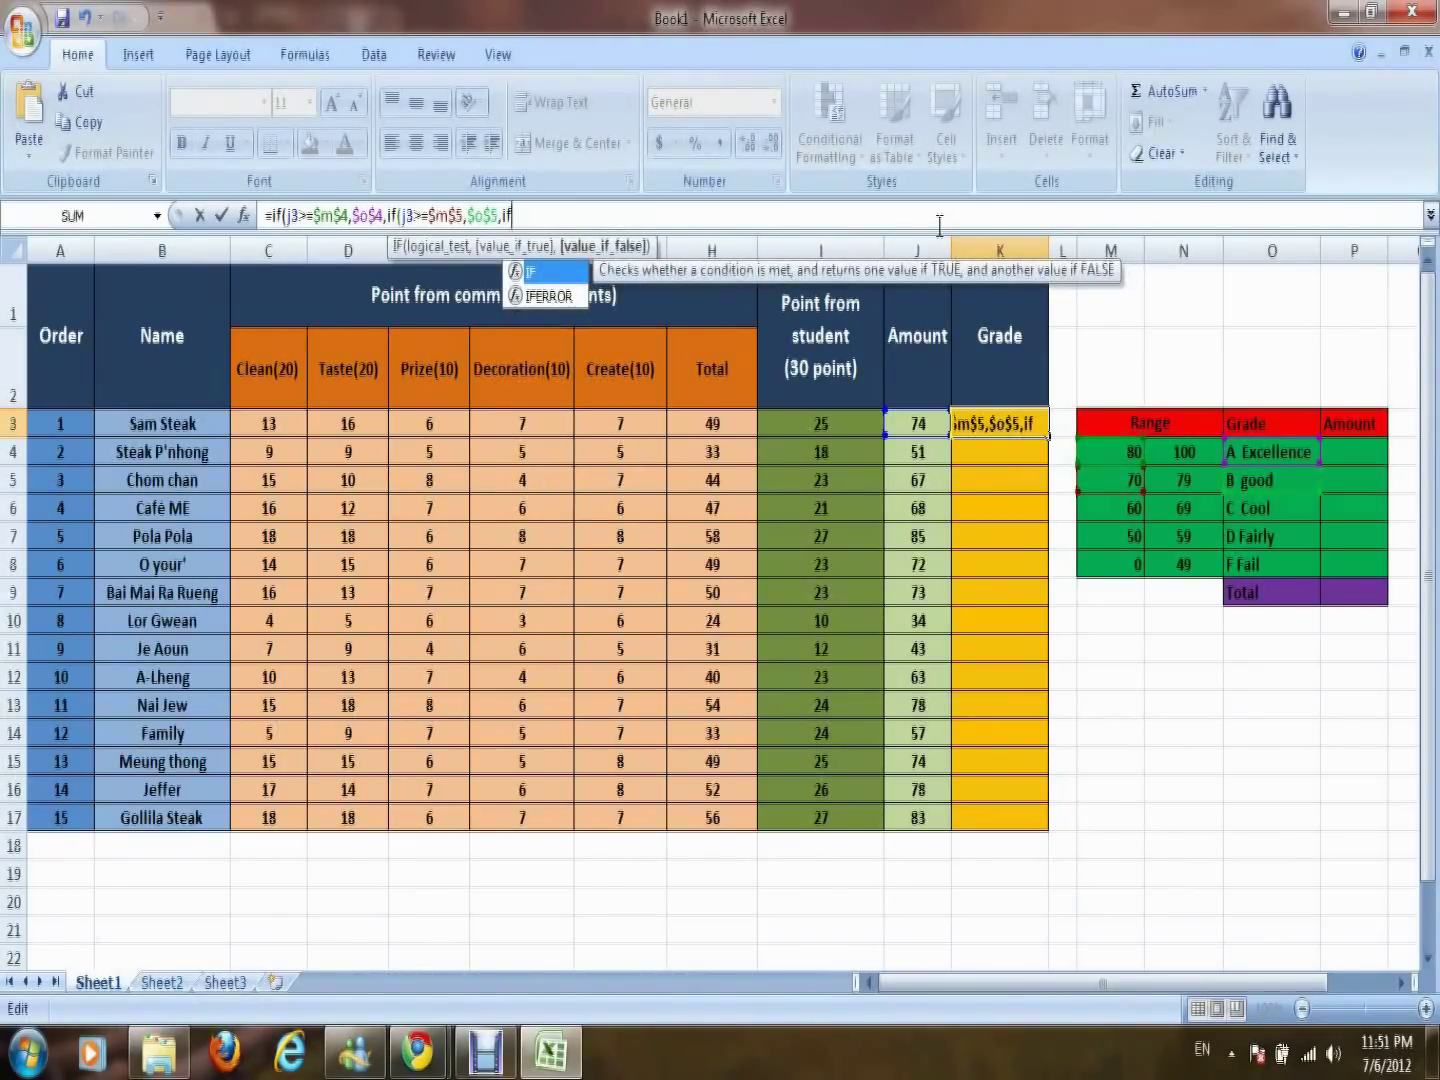
type("(j")
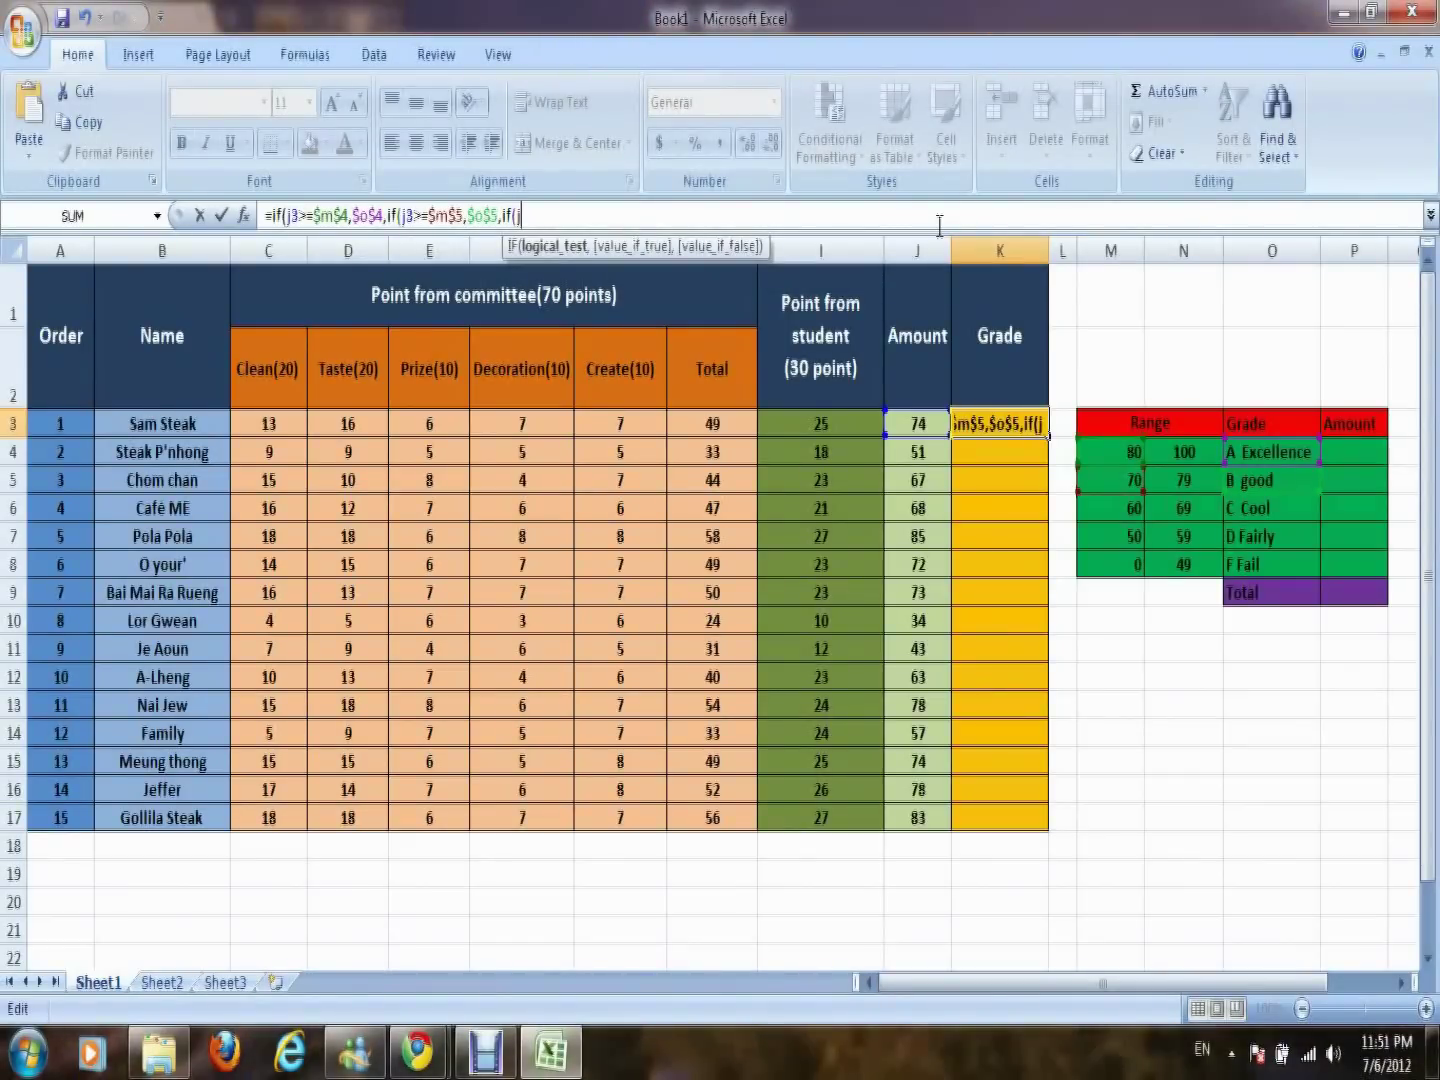
type("3>")
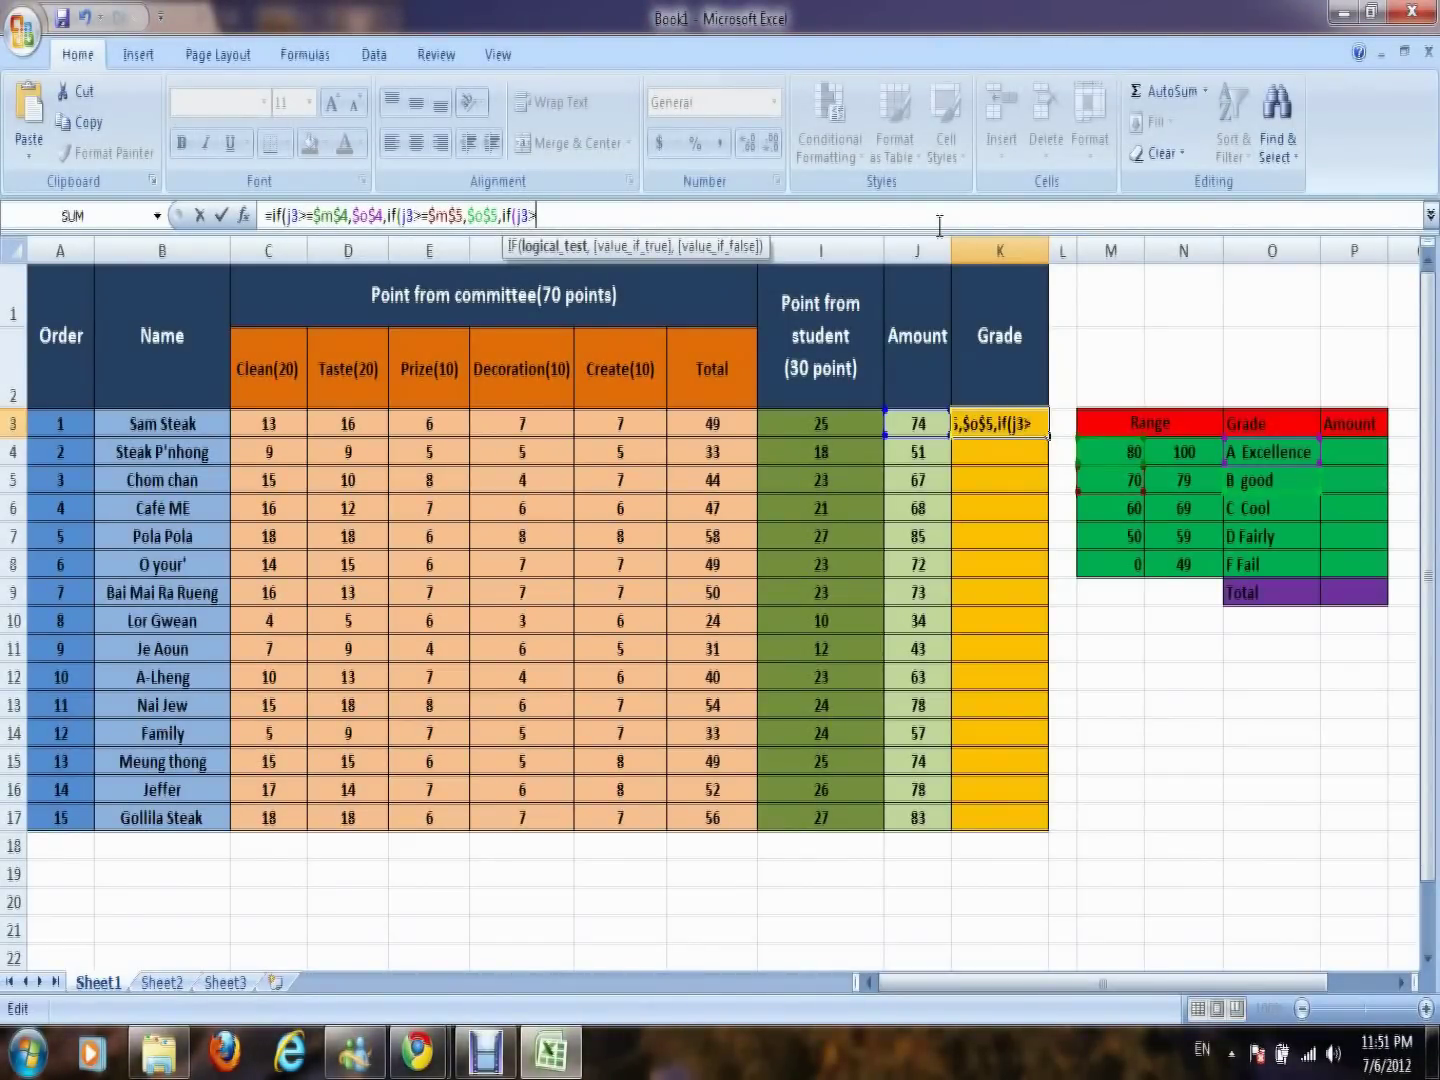
type("=$")
type("m$")
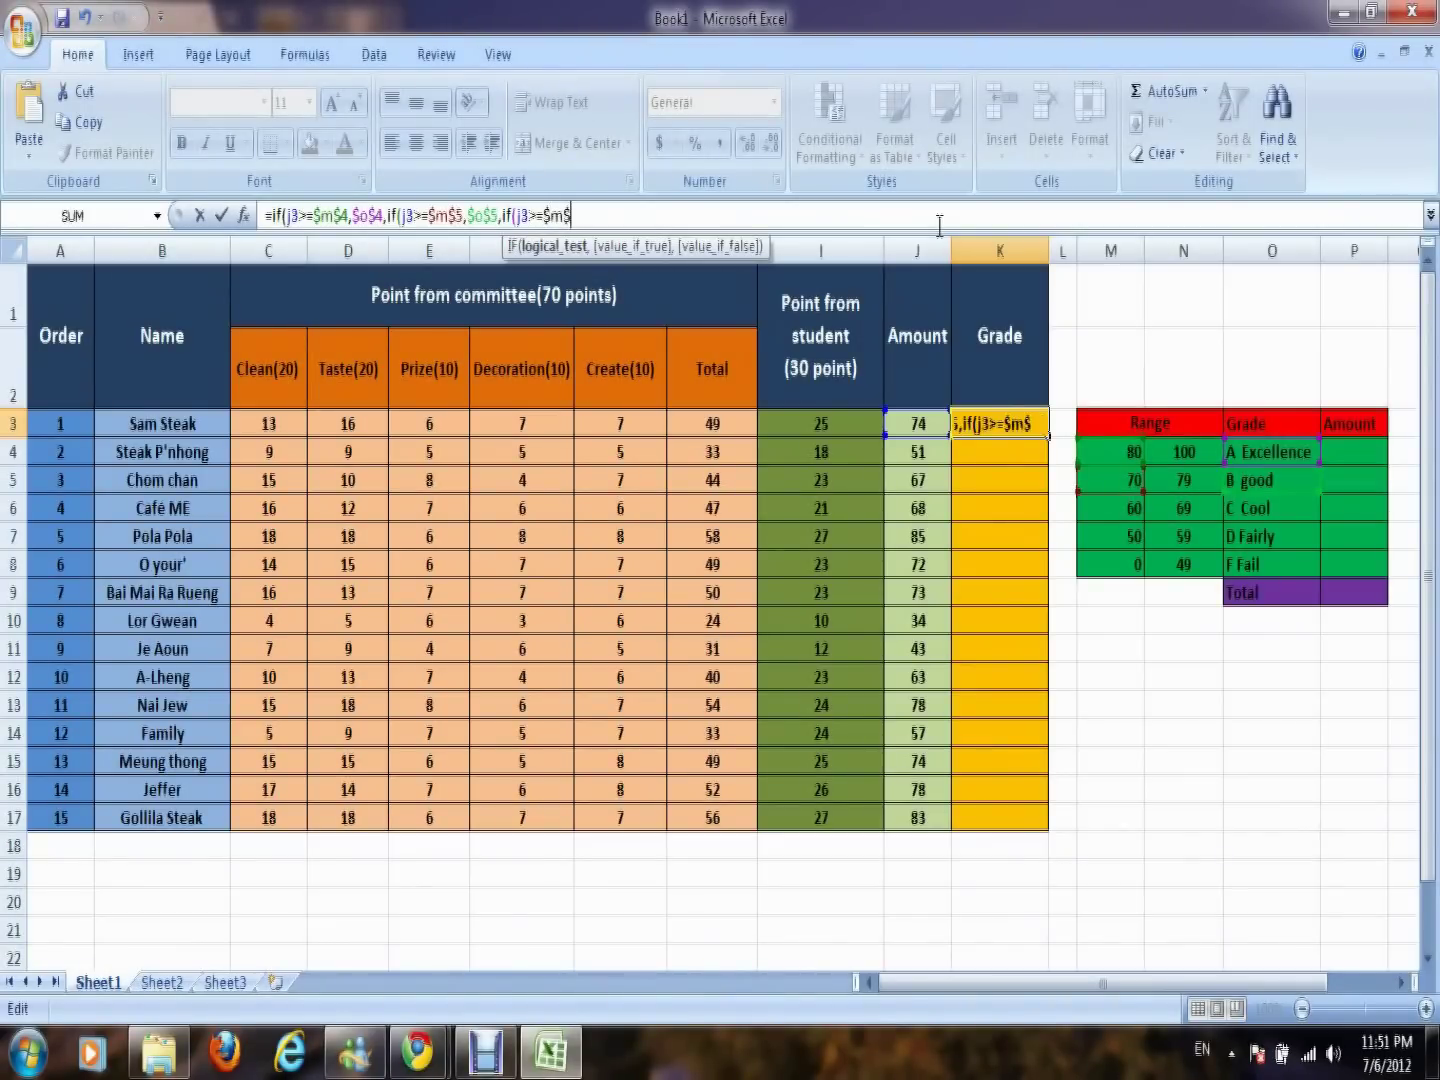
type("6,")
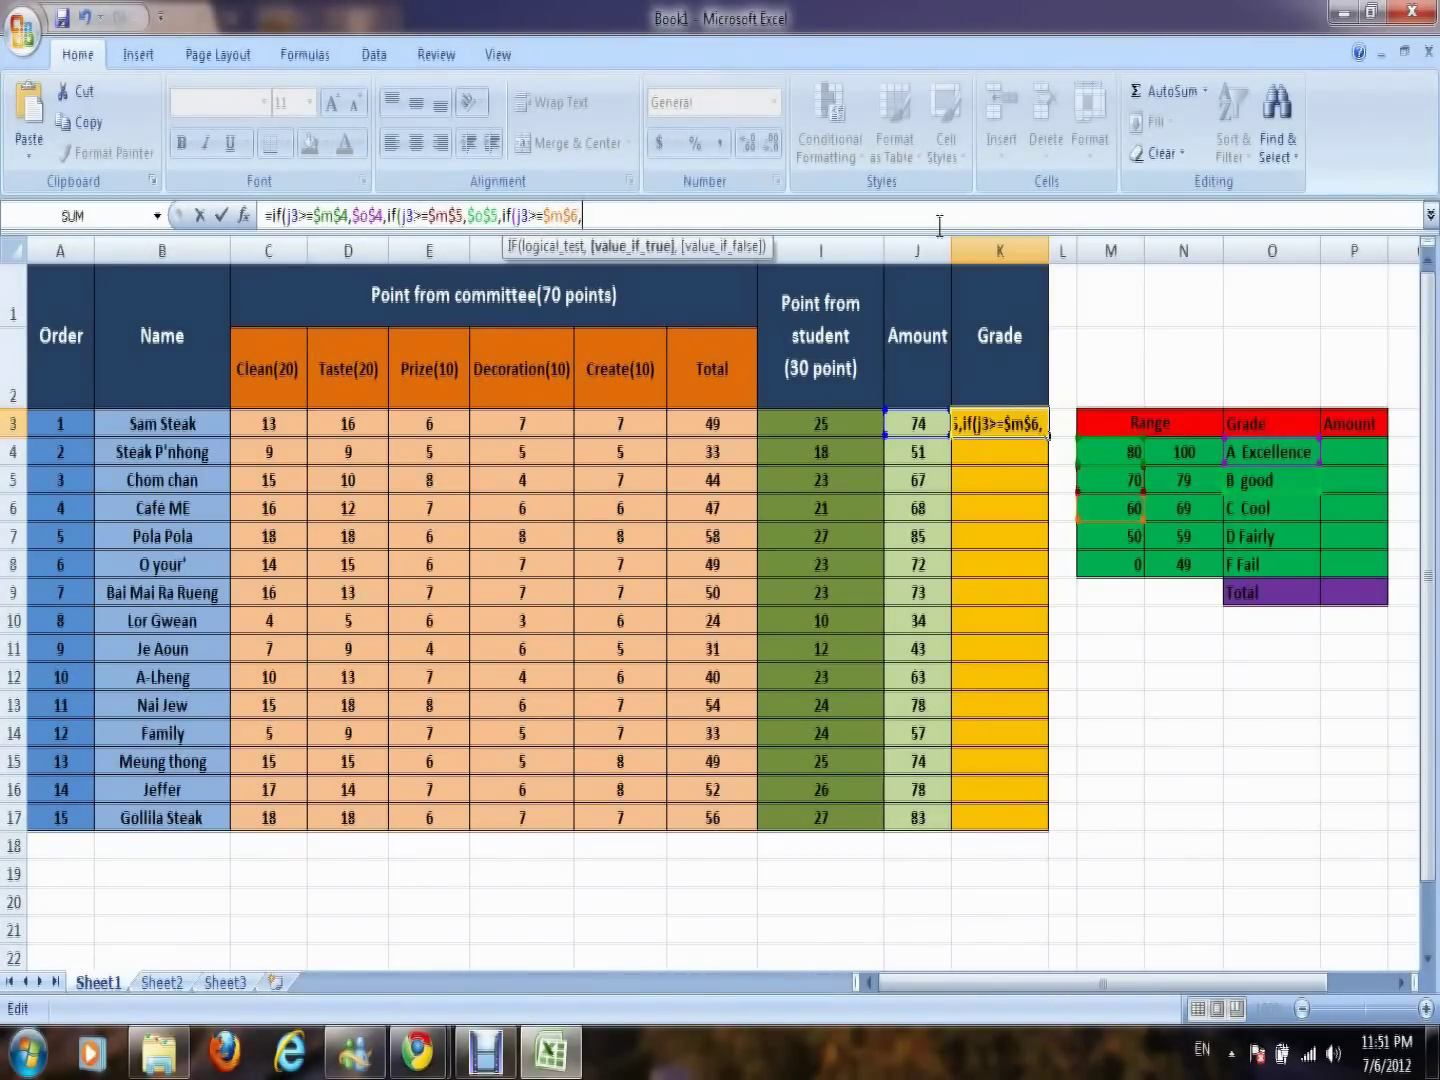
type("$o")
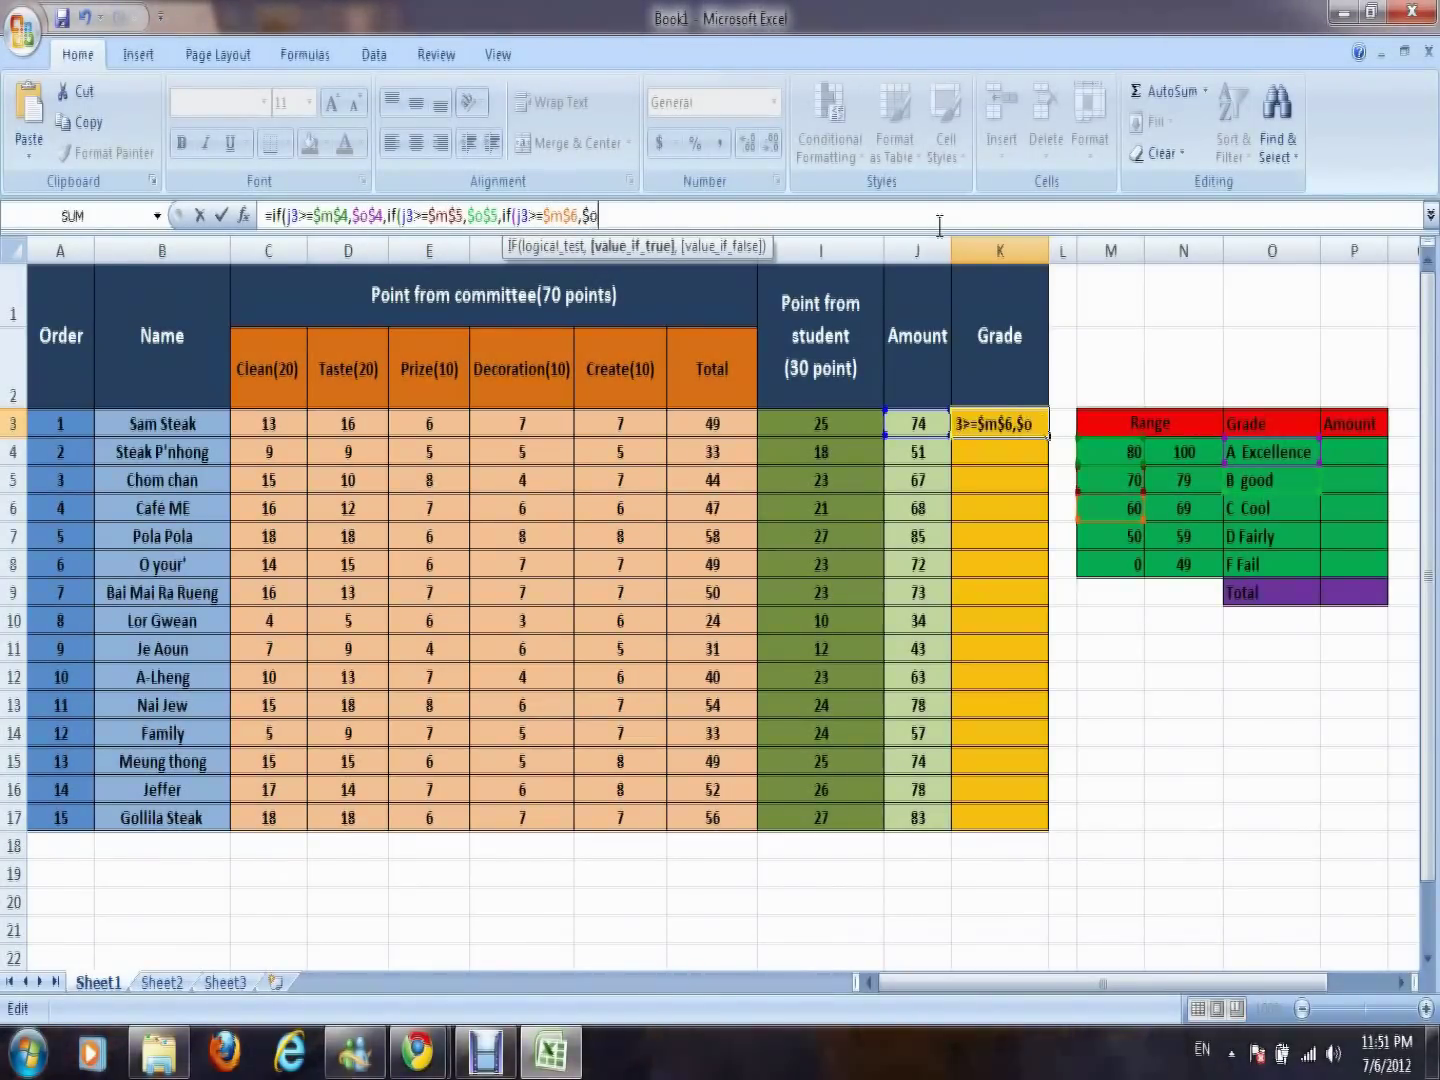
type("$")
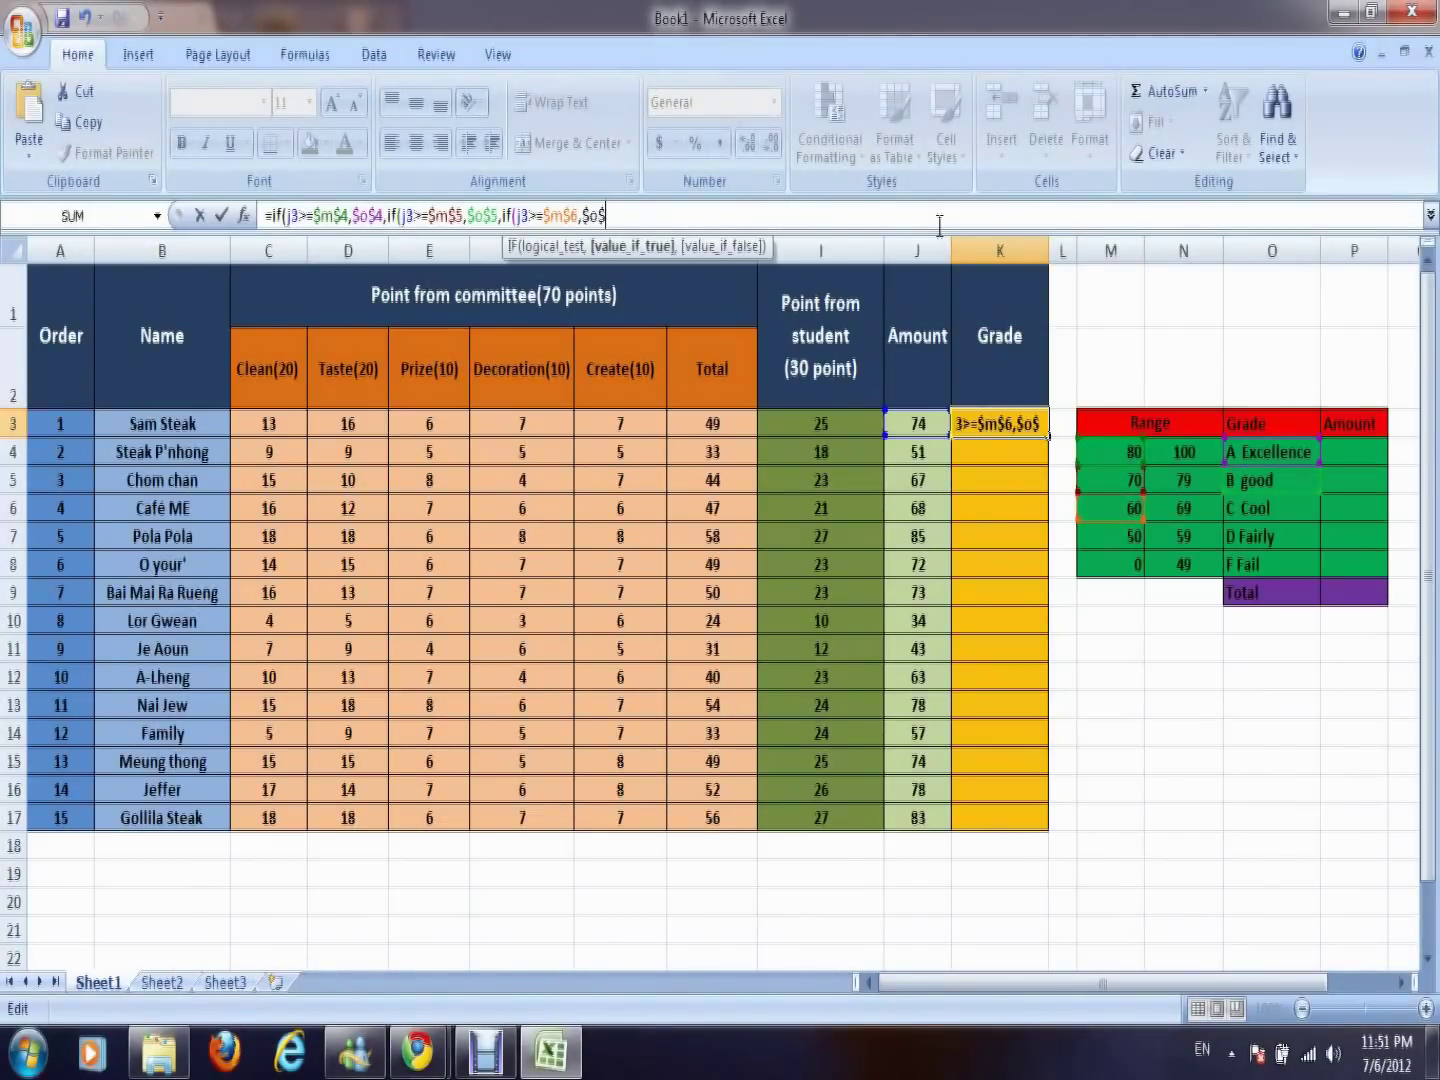
type("6,")
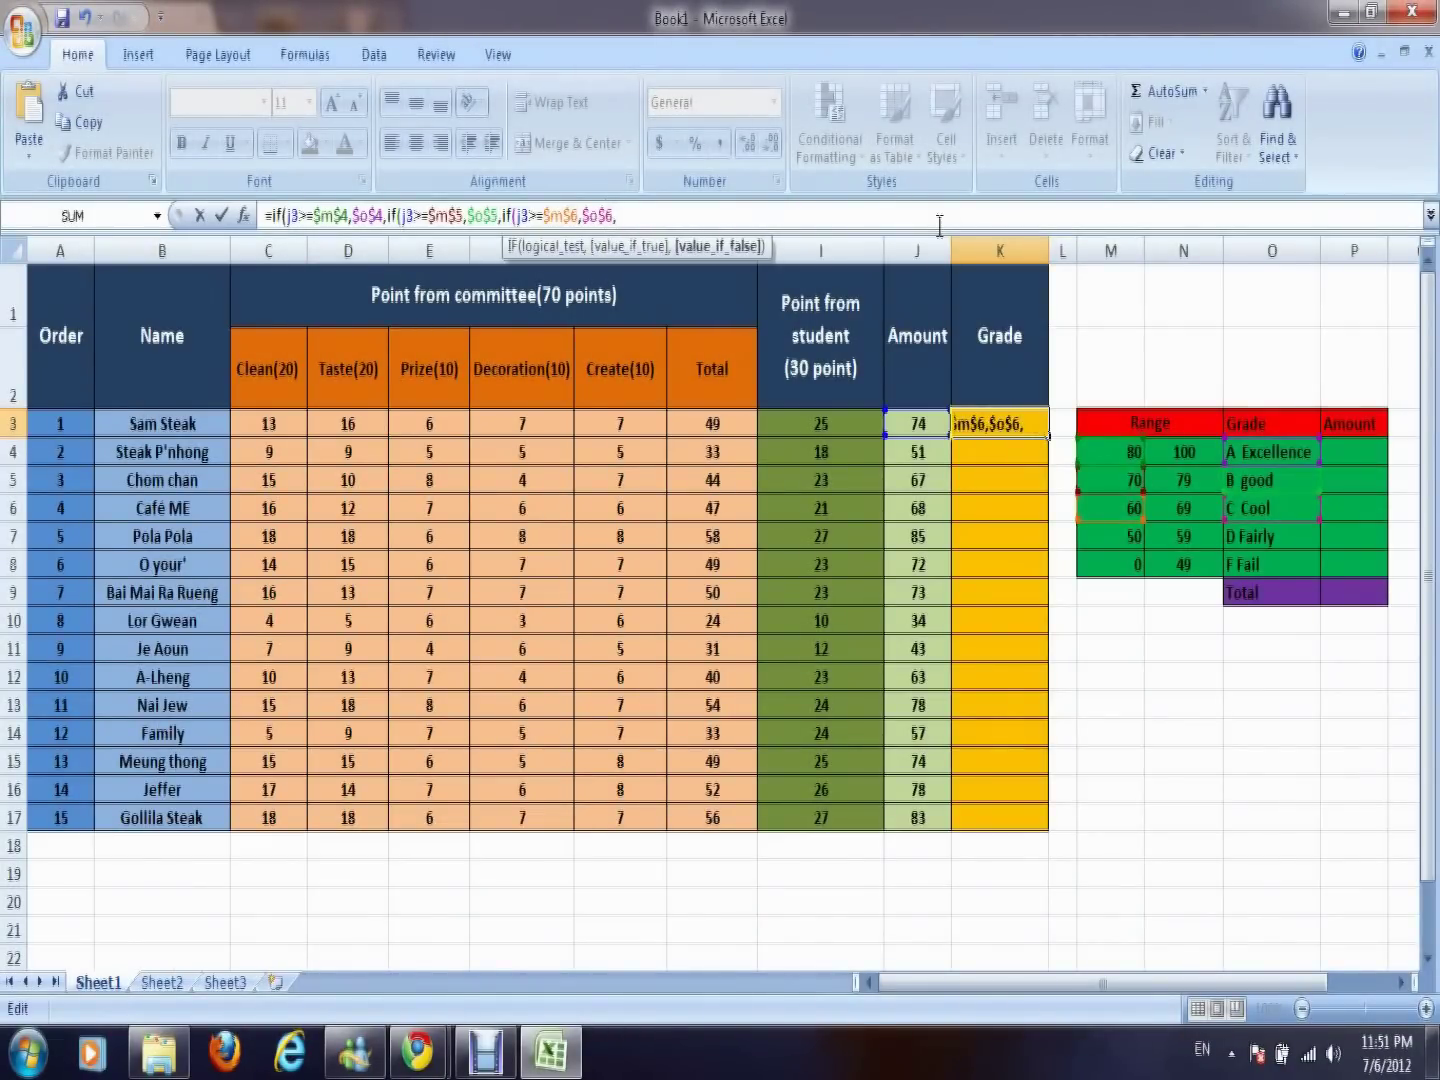
type("if")
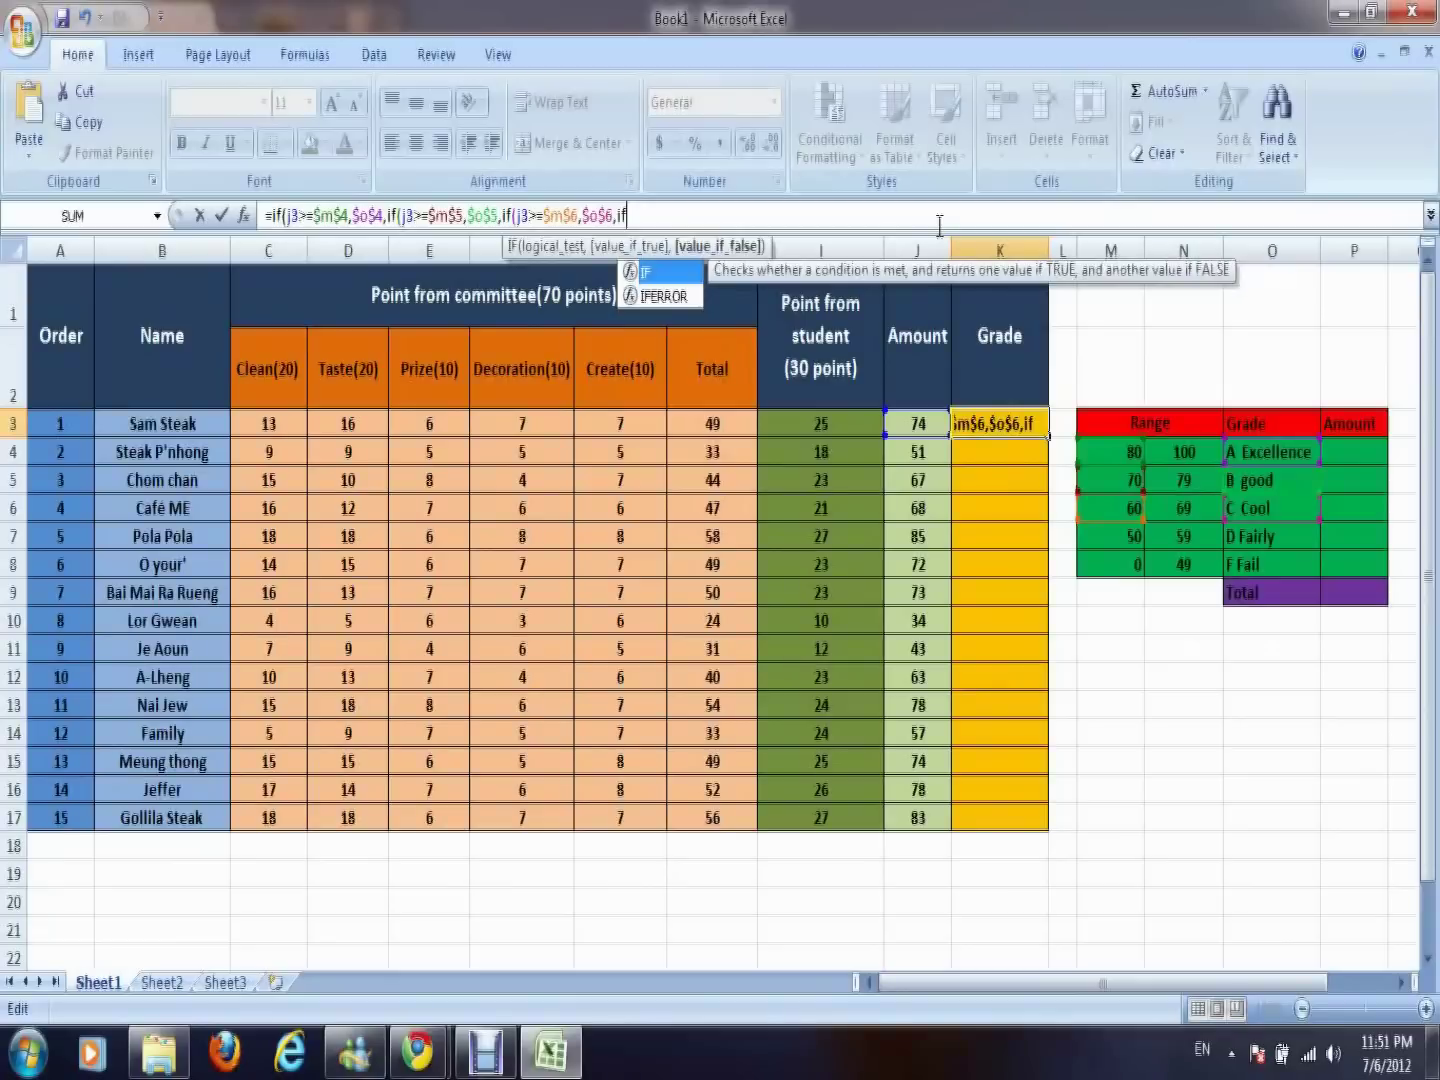
type("(")
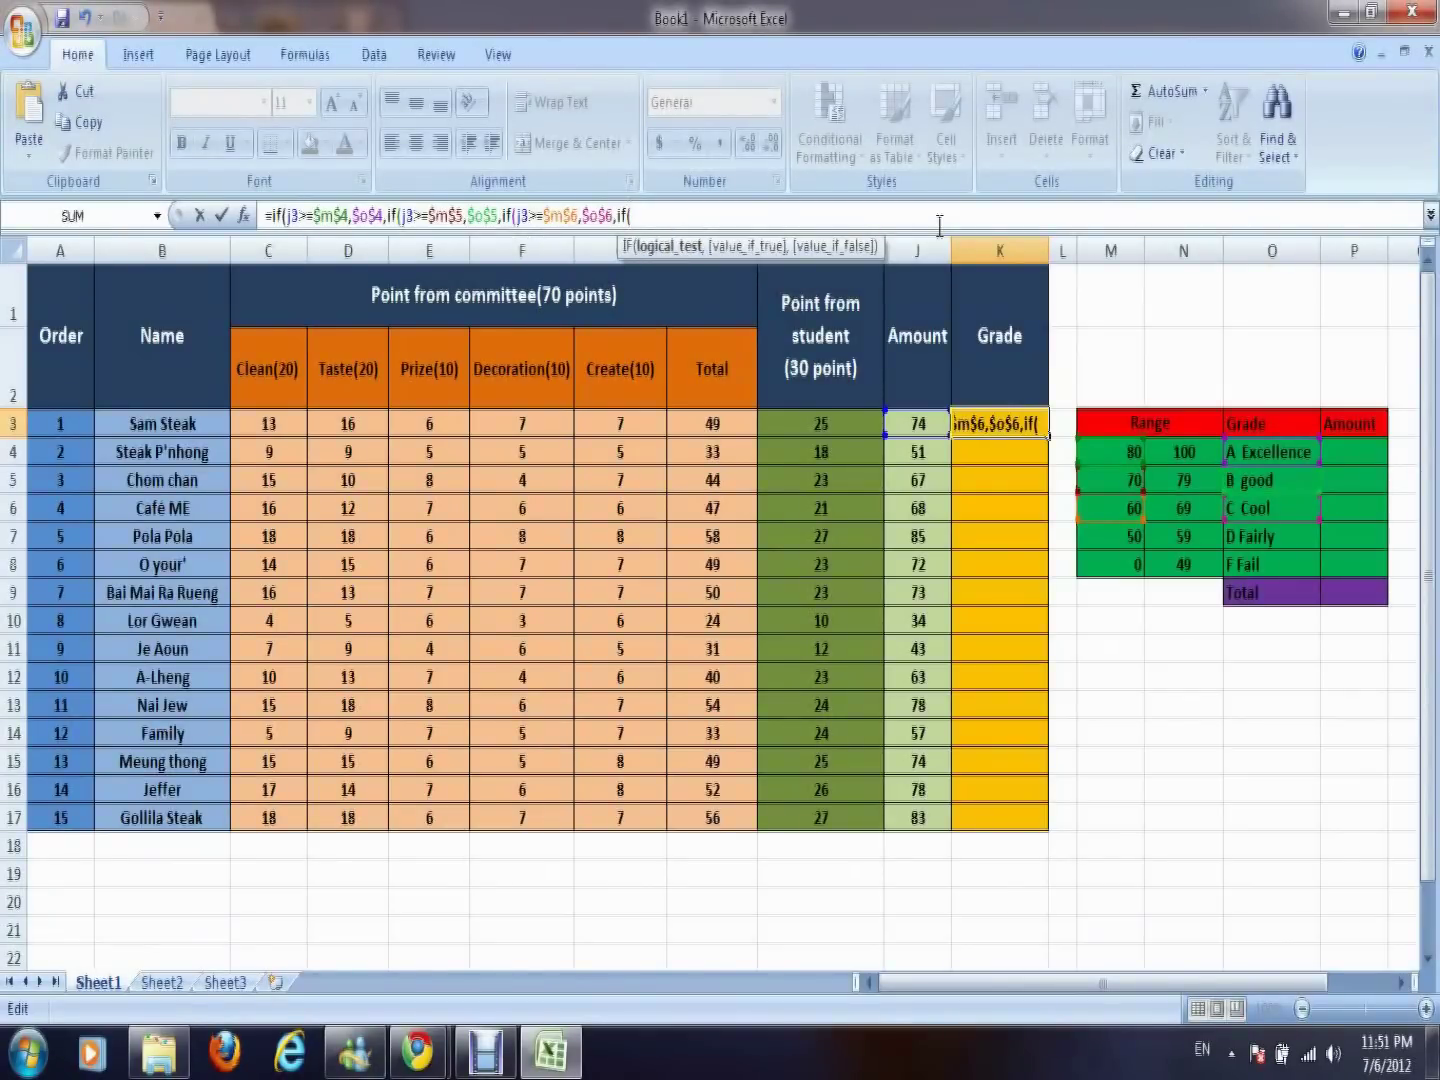
type("j3")
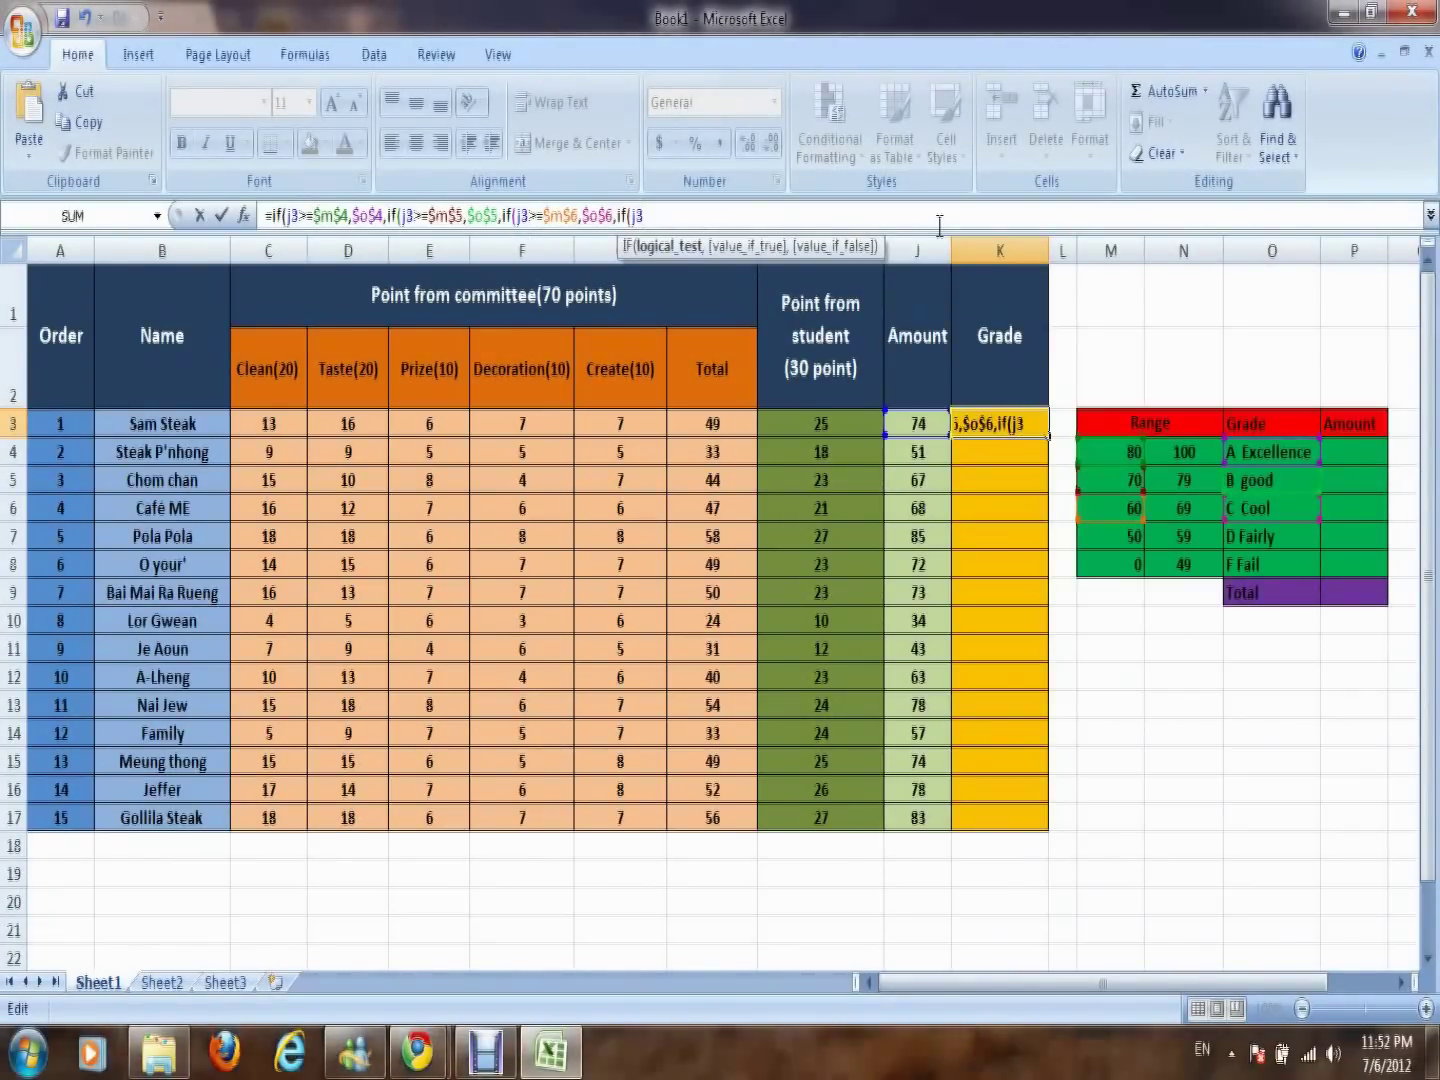
type(">=")
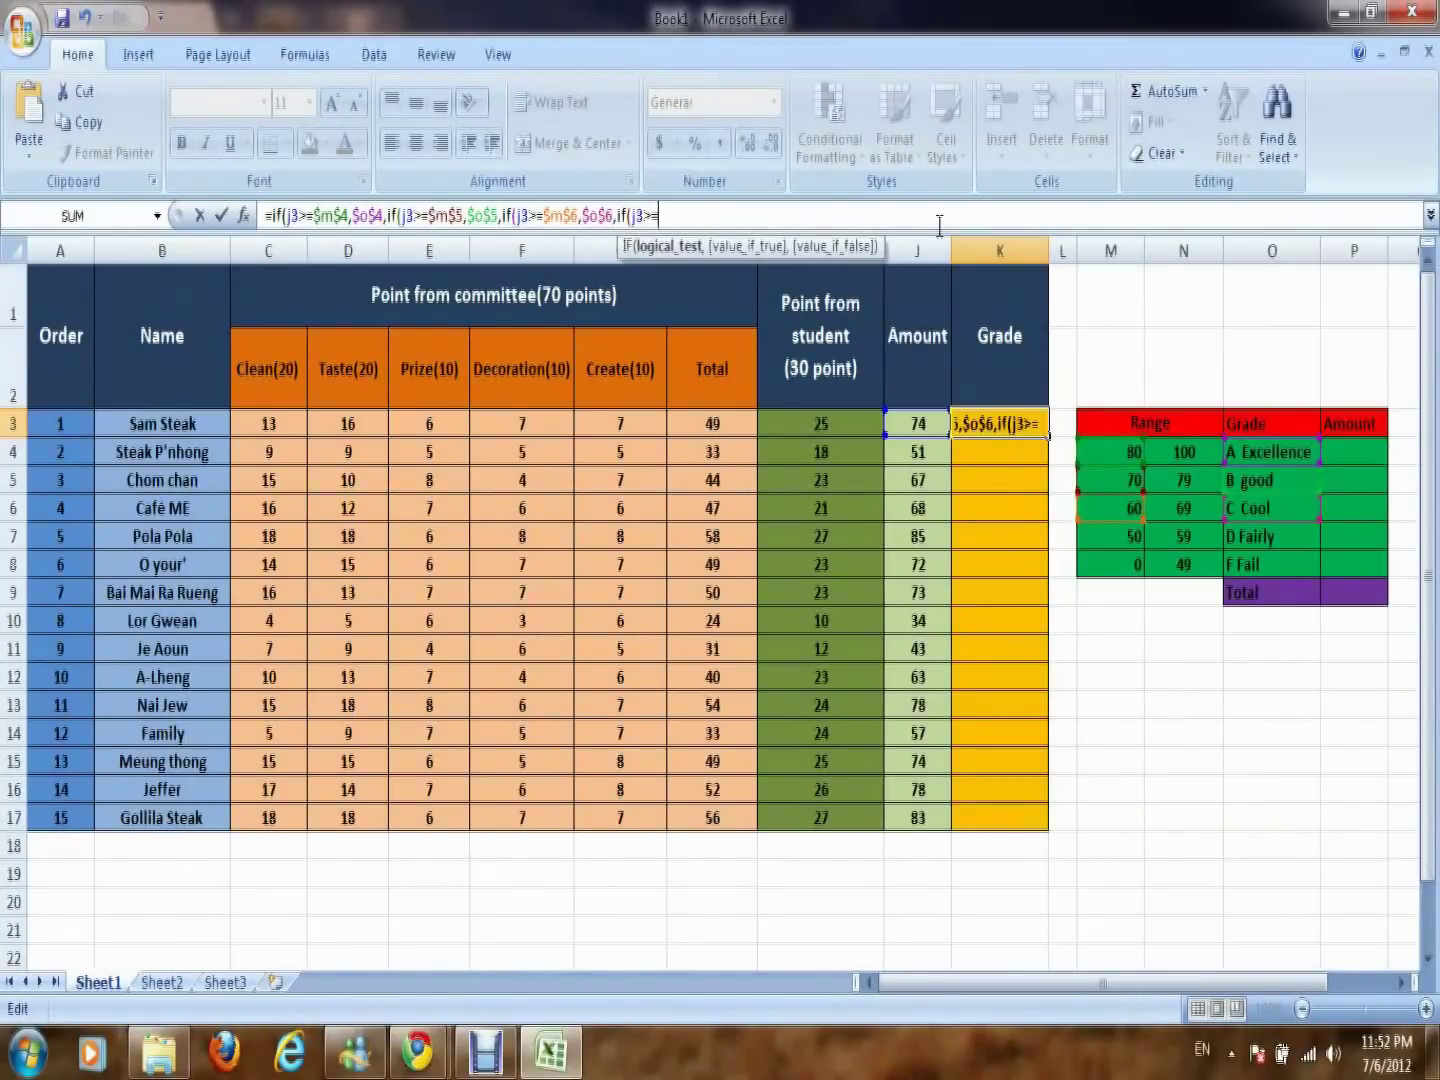
type("$m")
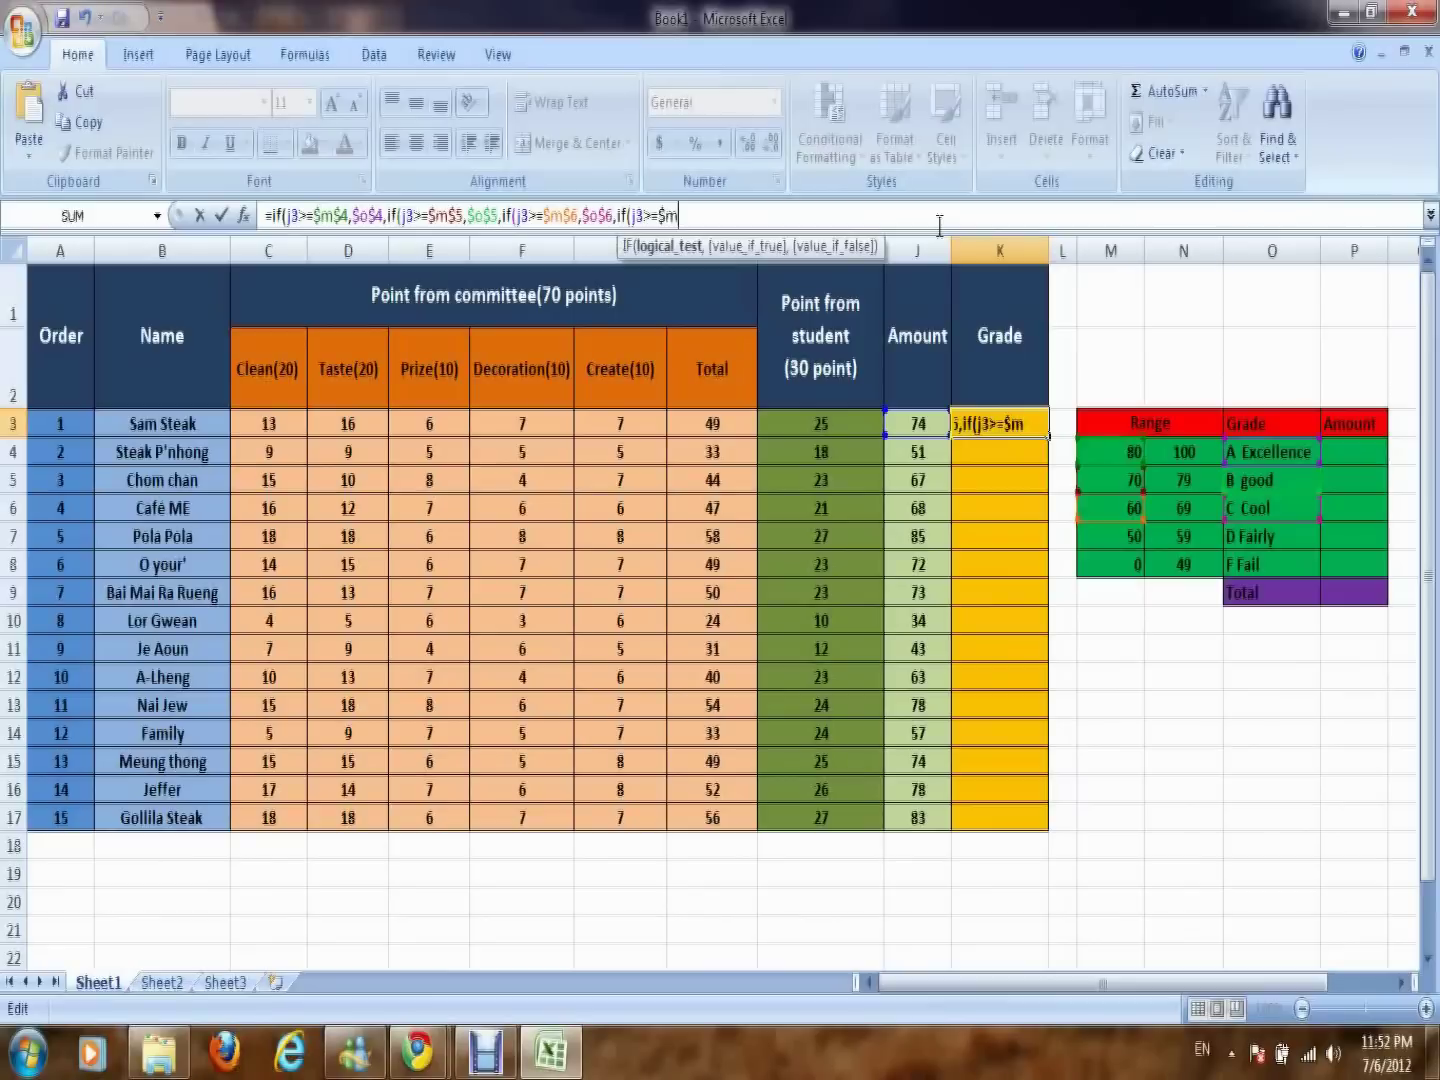
type("$7")
type(",")
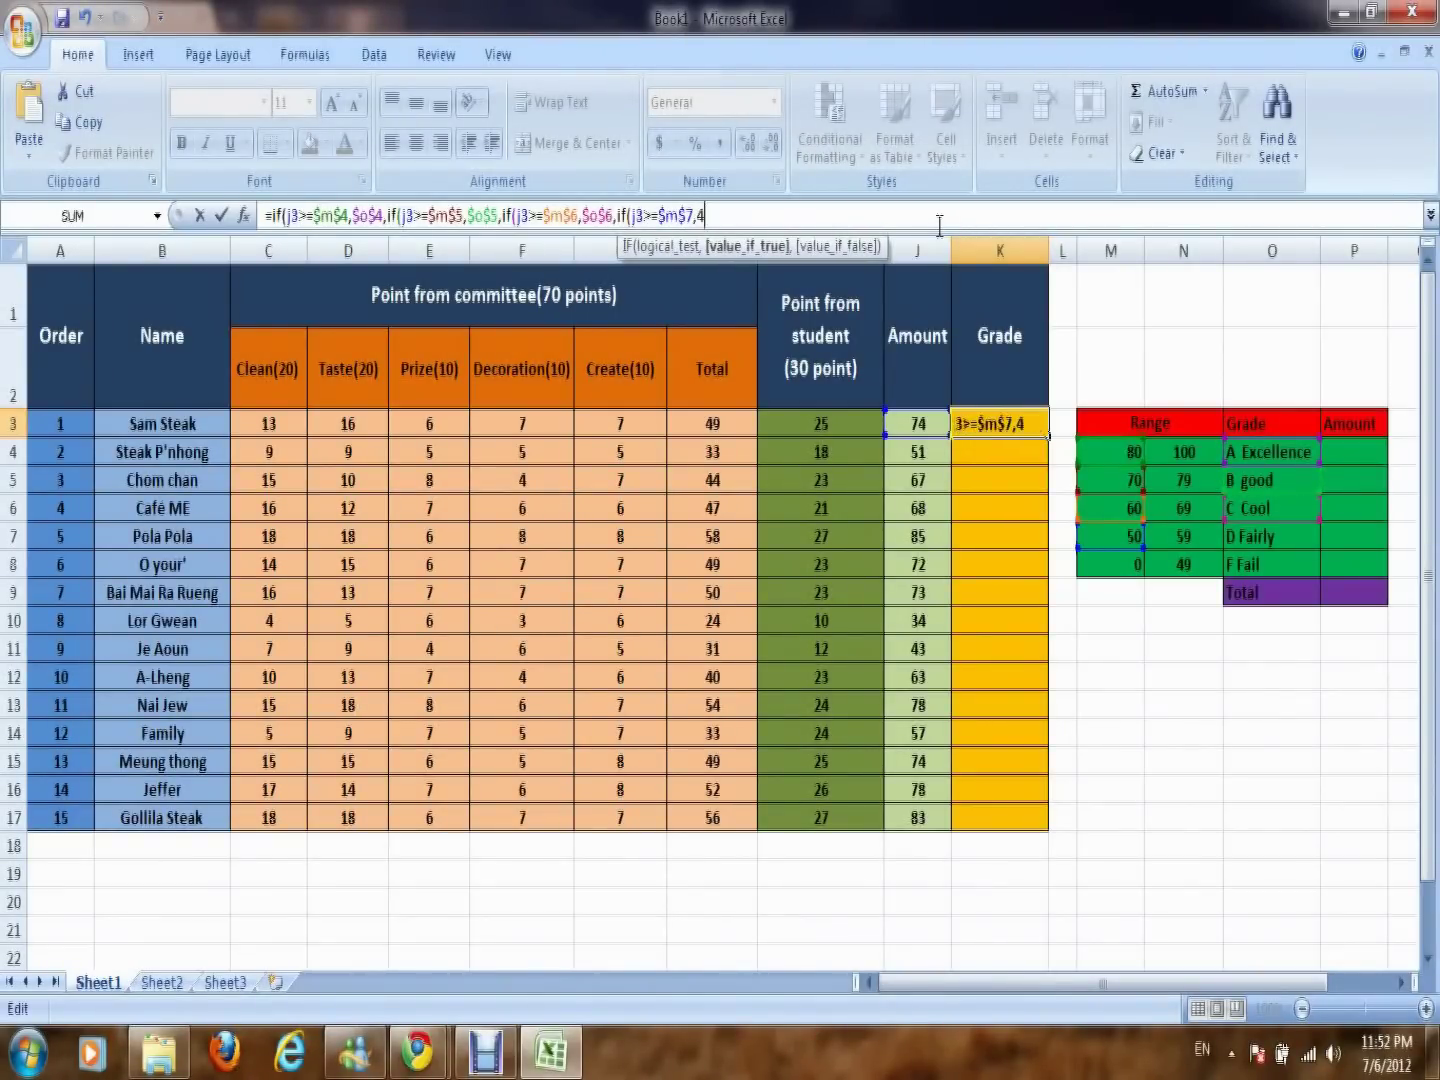
type("$o$")
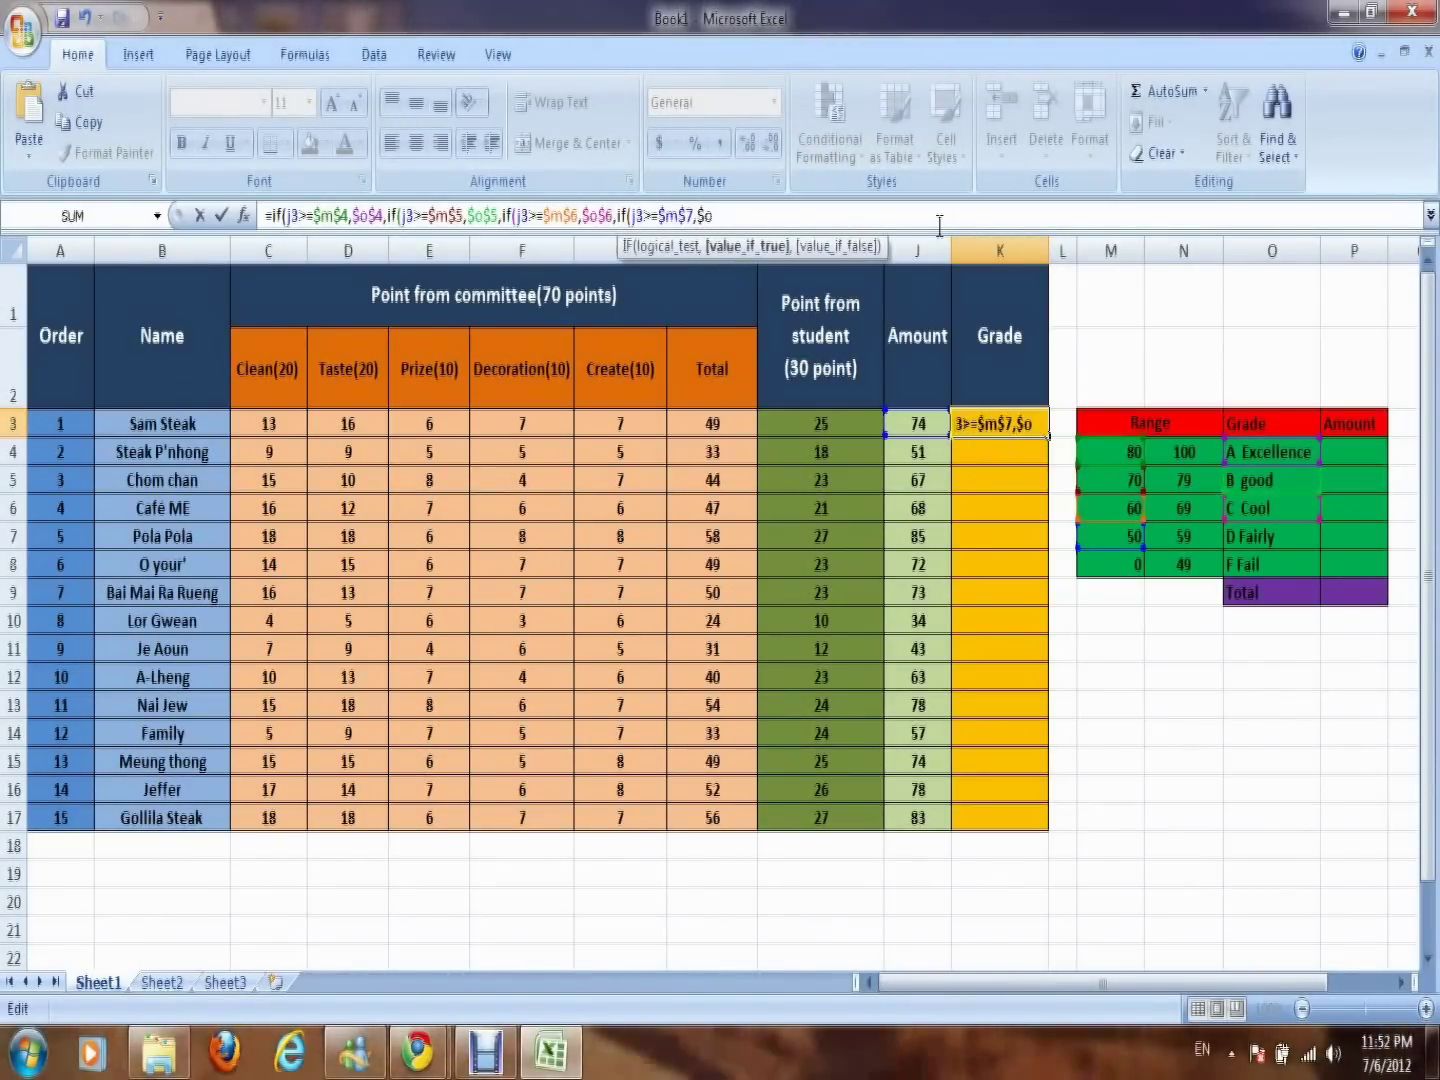
type("7")
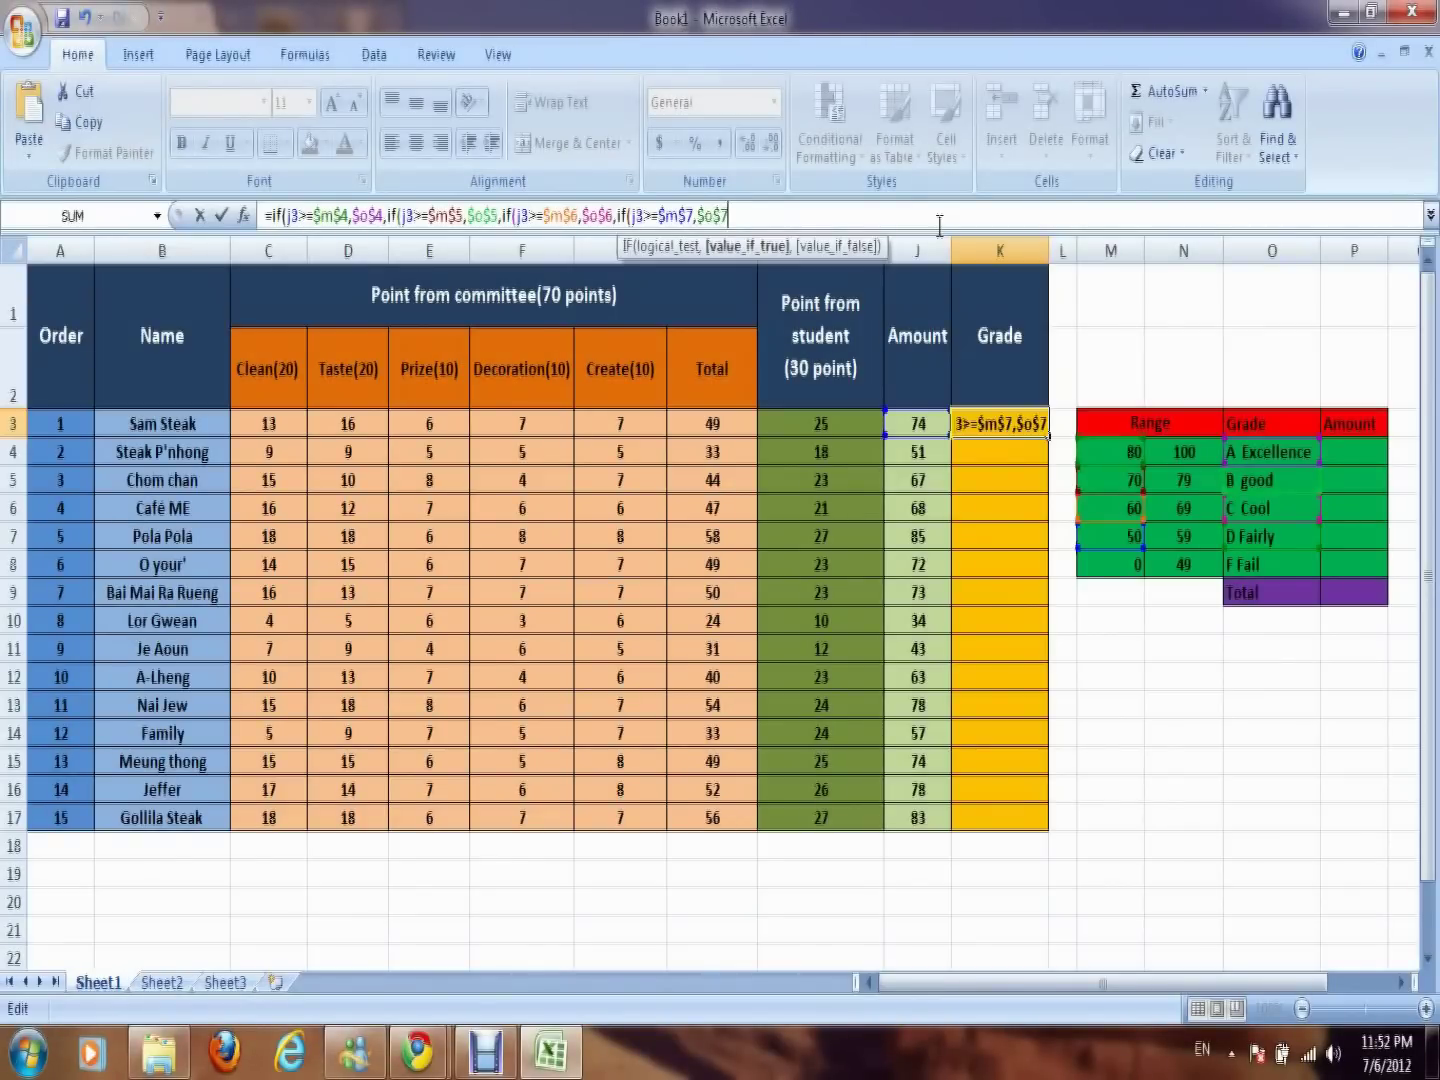
type(",")
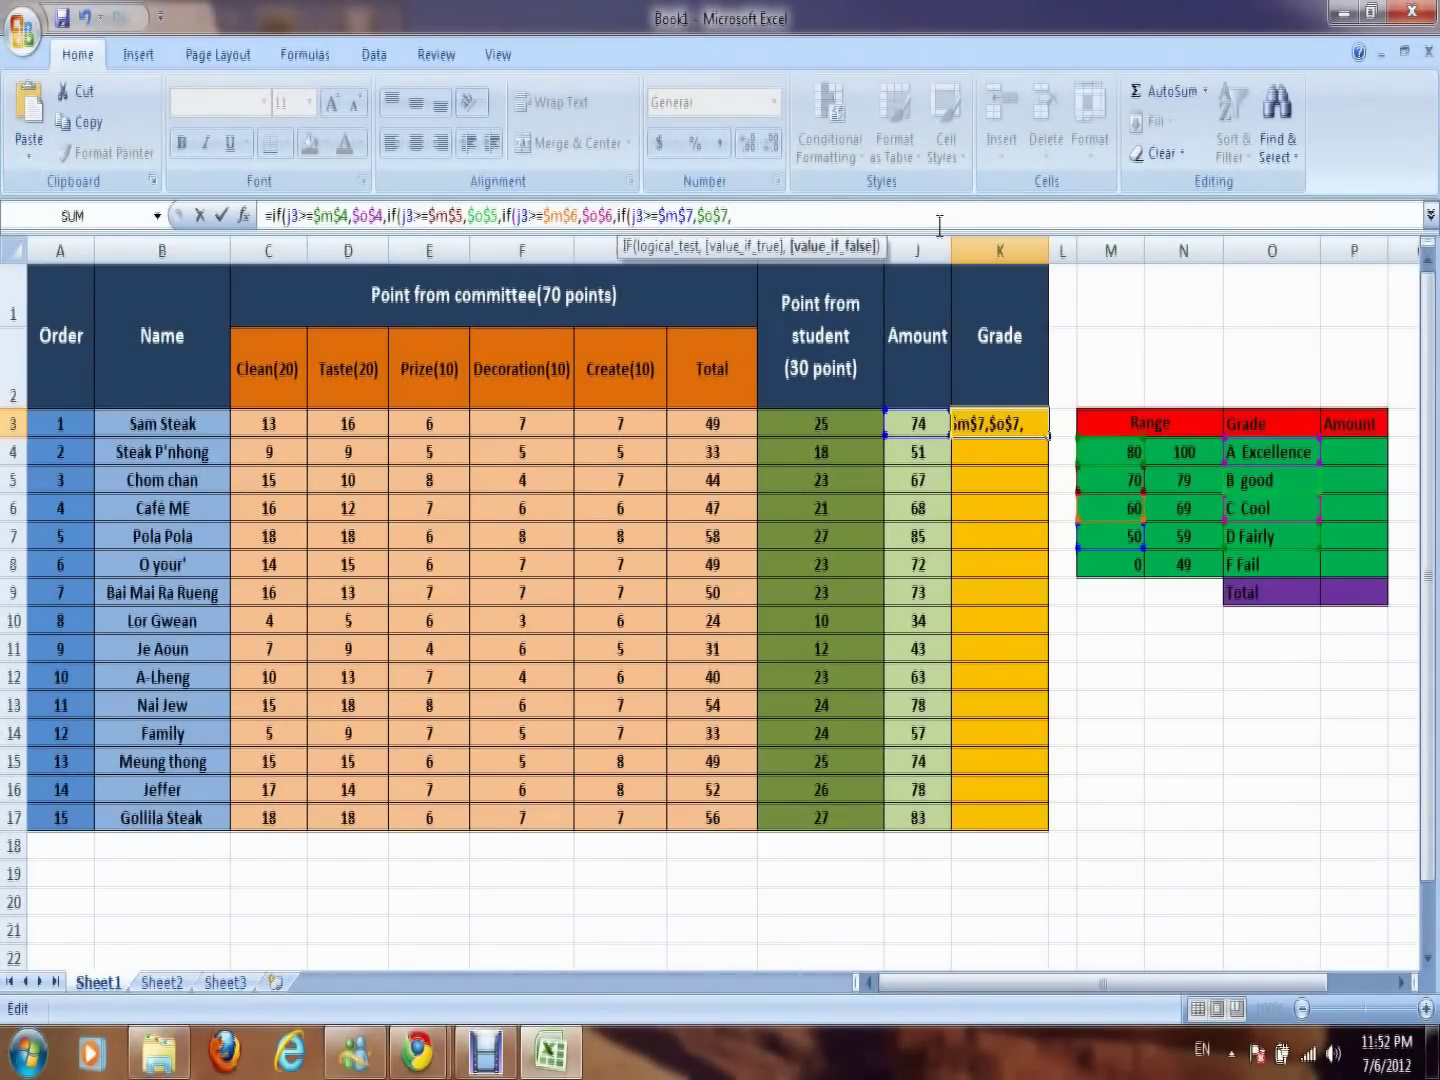
type("if(")
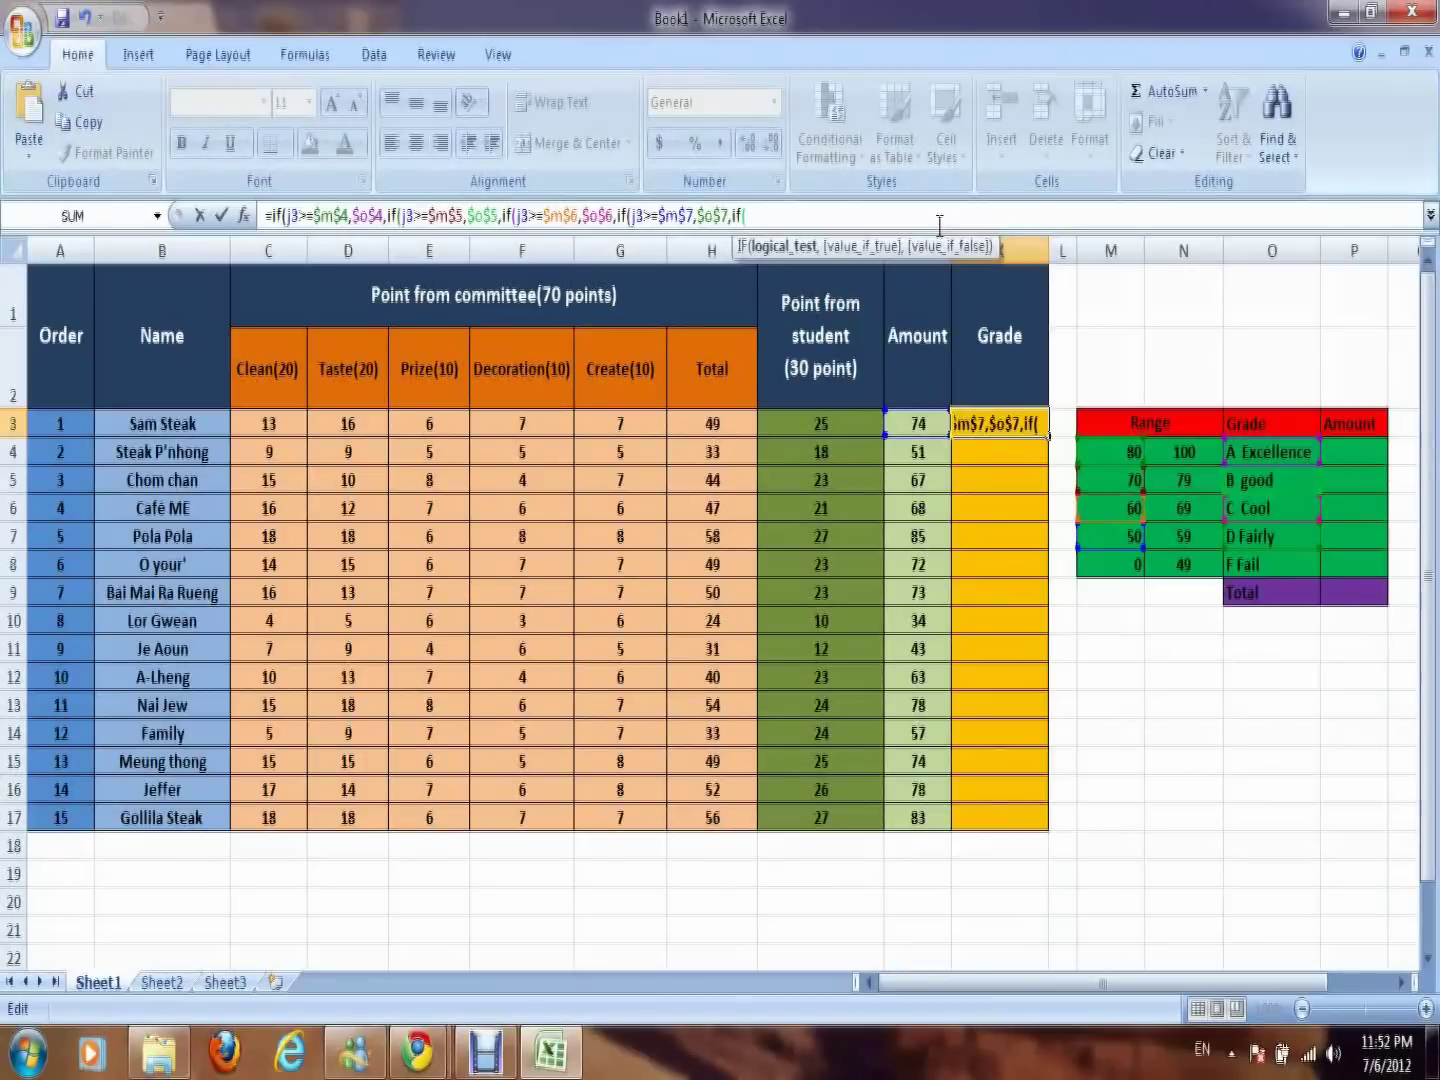
type("j3")
type(">=")
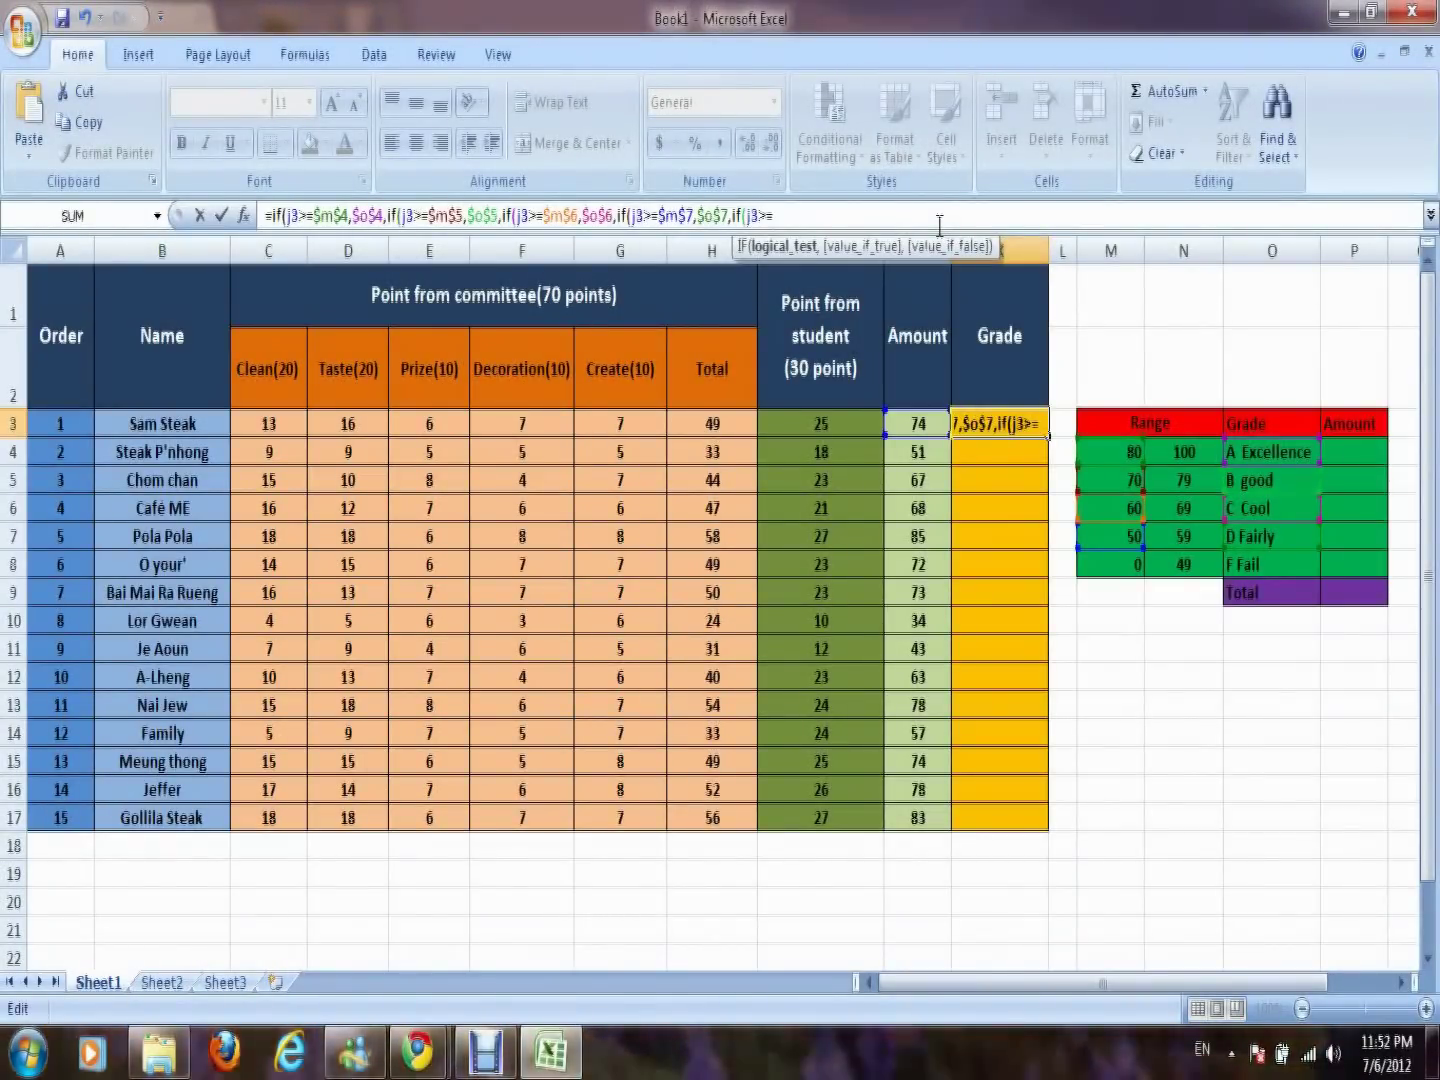
type("$")
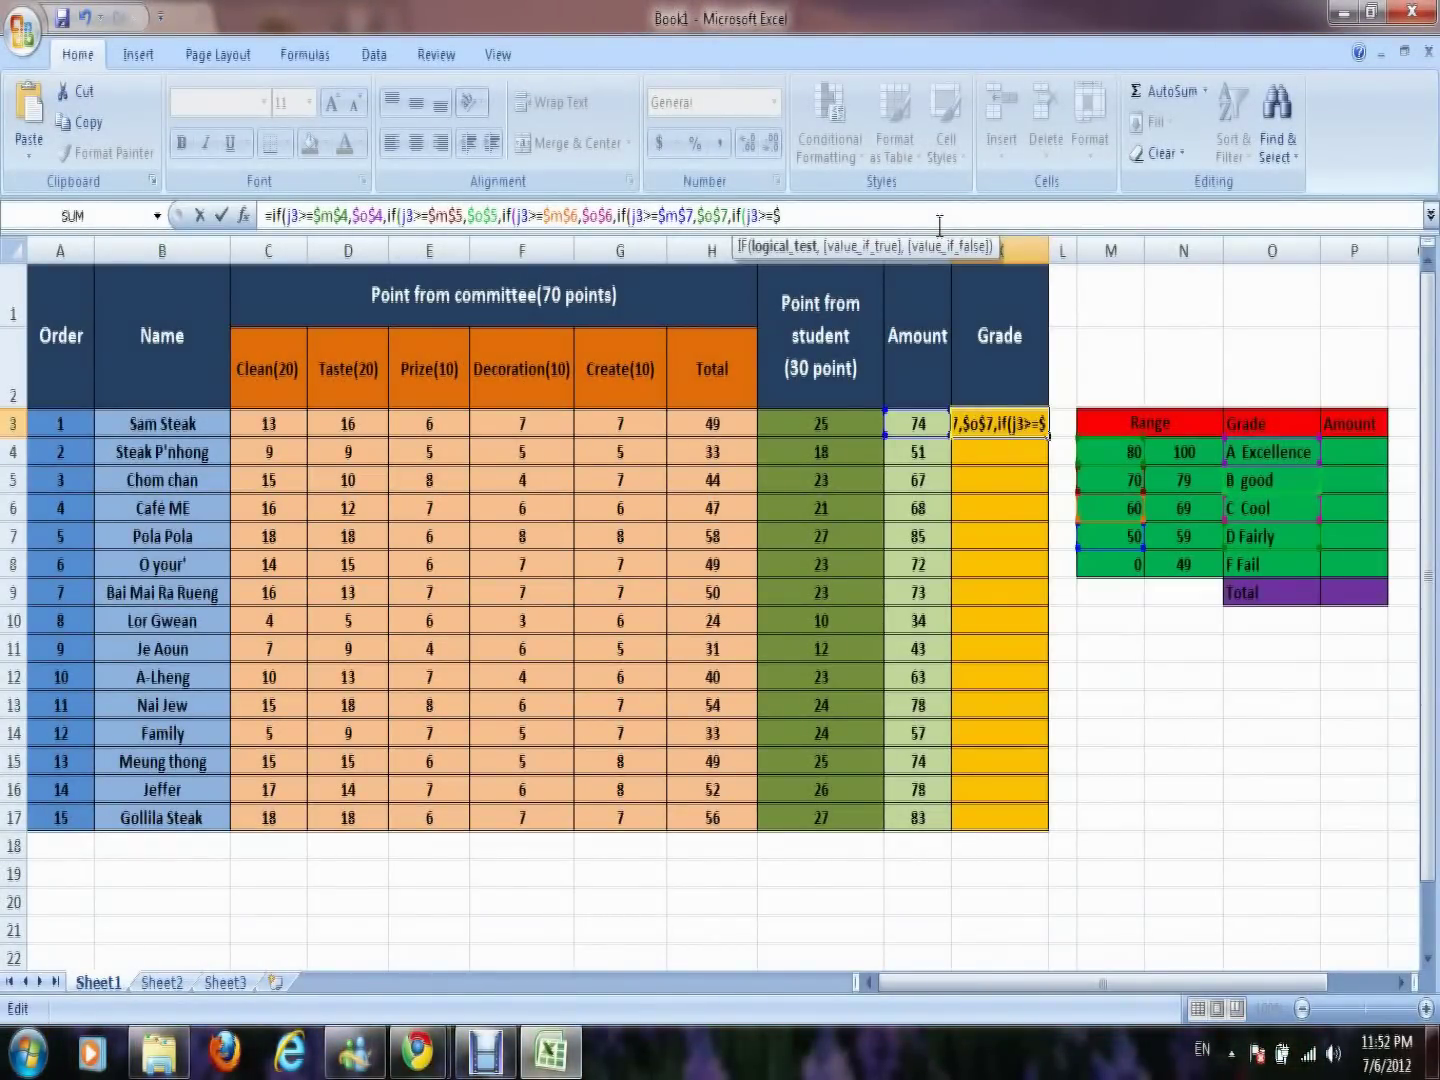
type("m$")
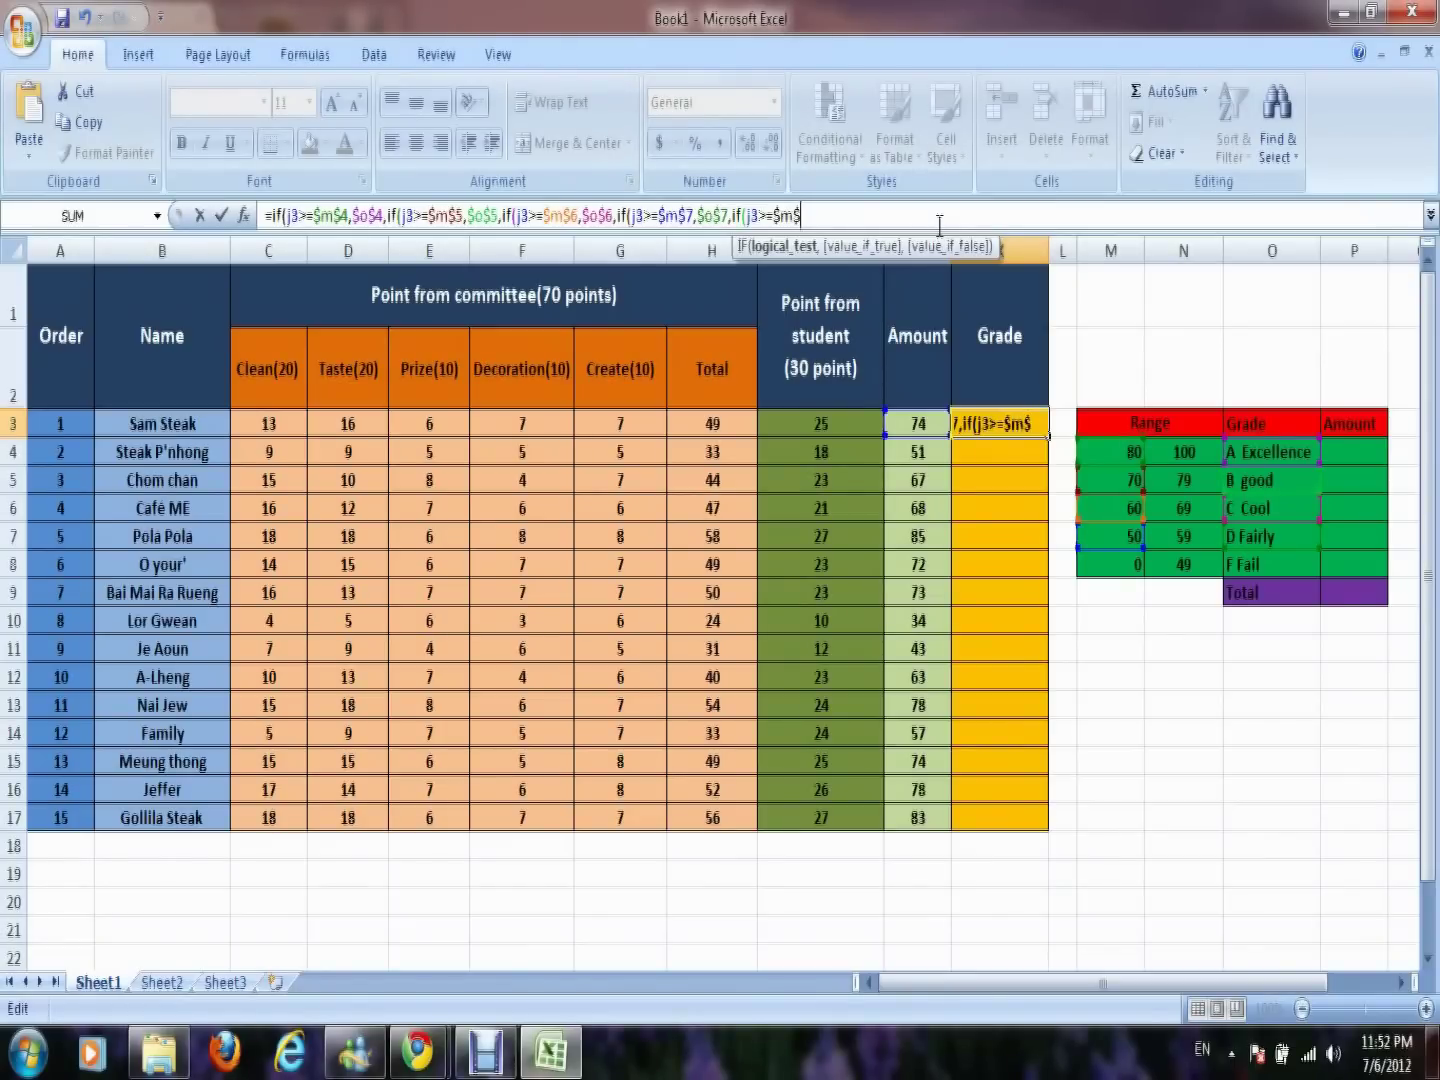
type("8")
type(",$o")
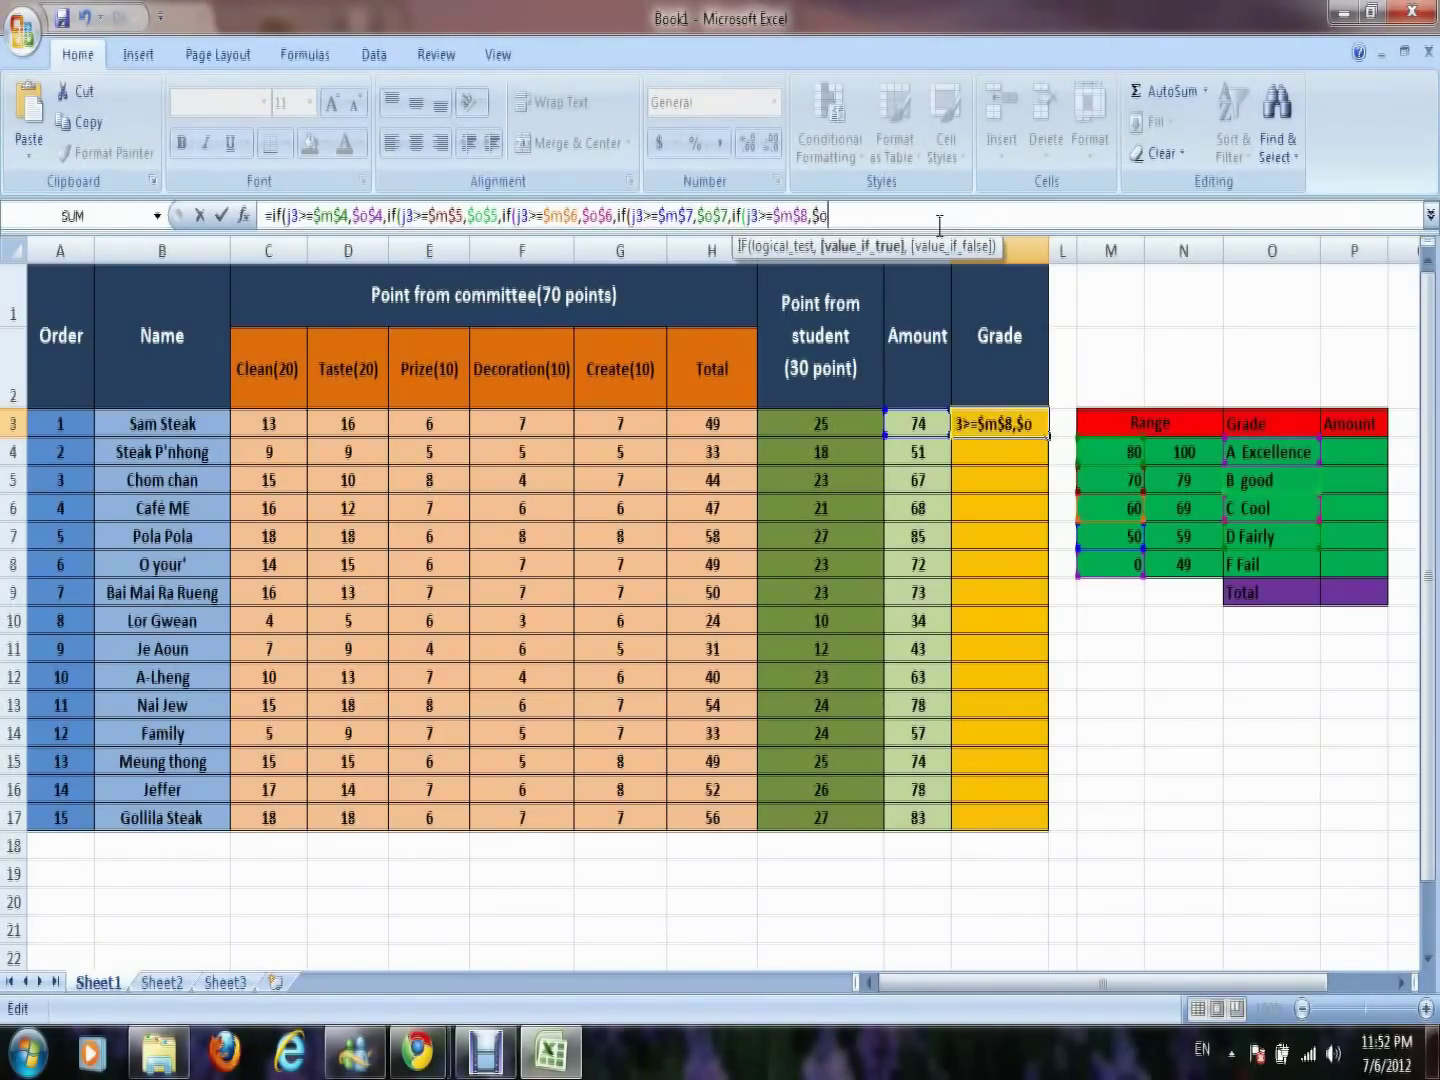
type("$")
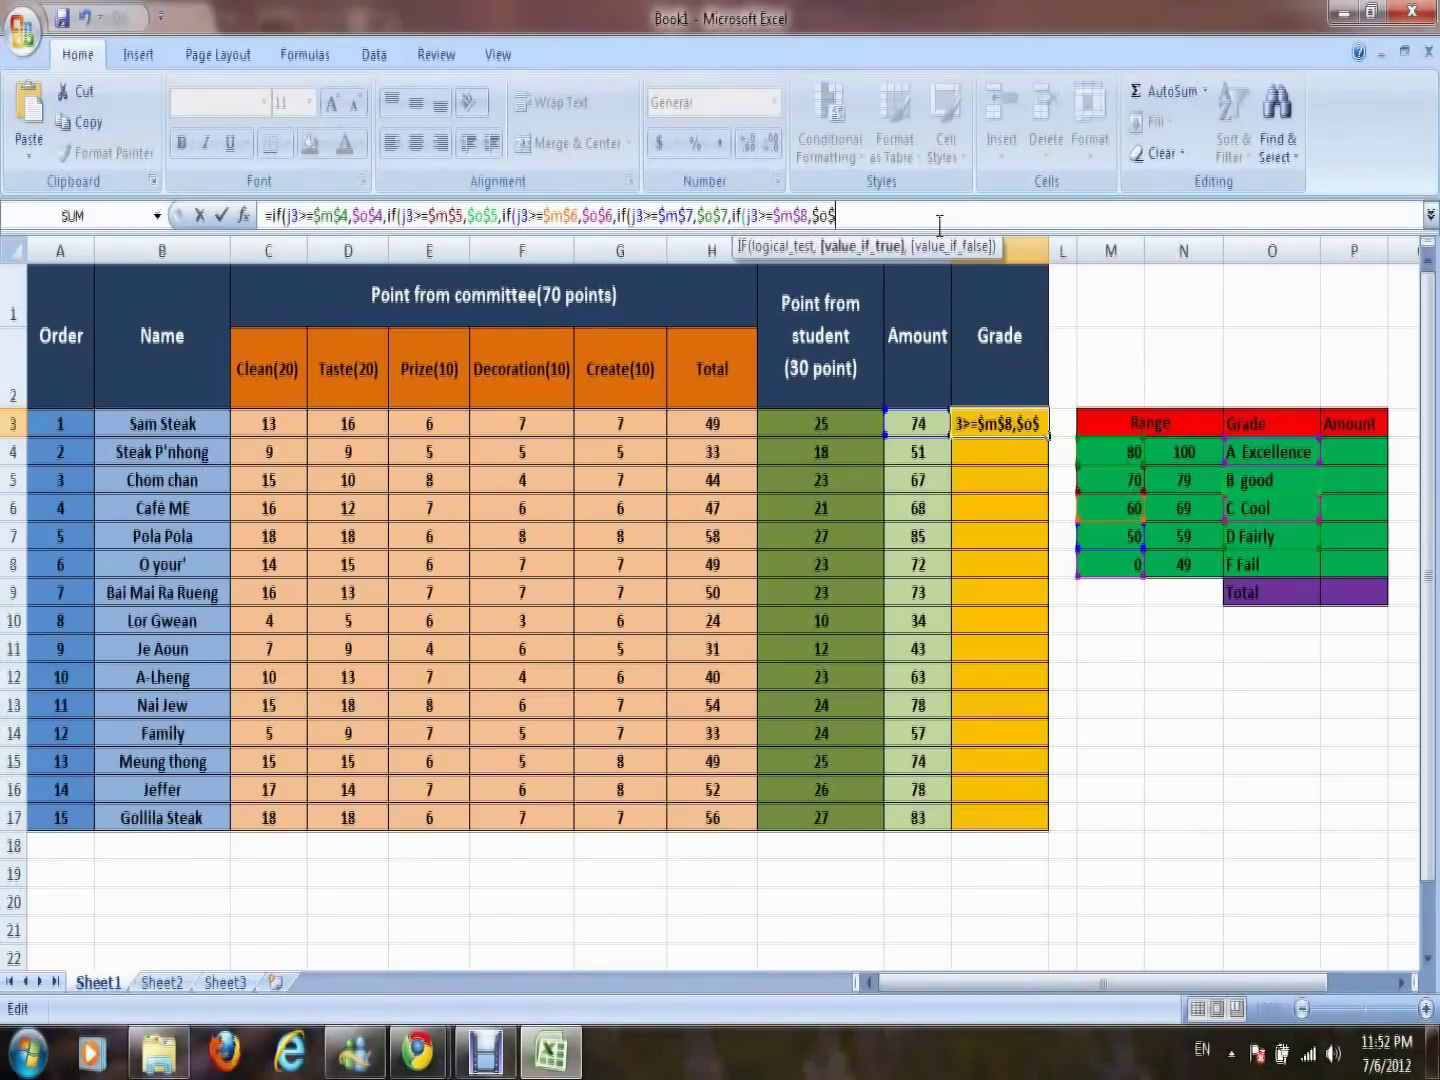
type("8")
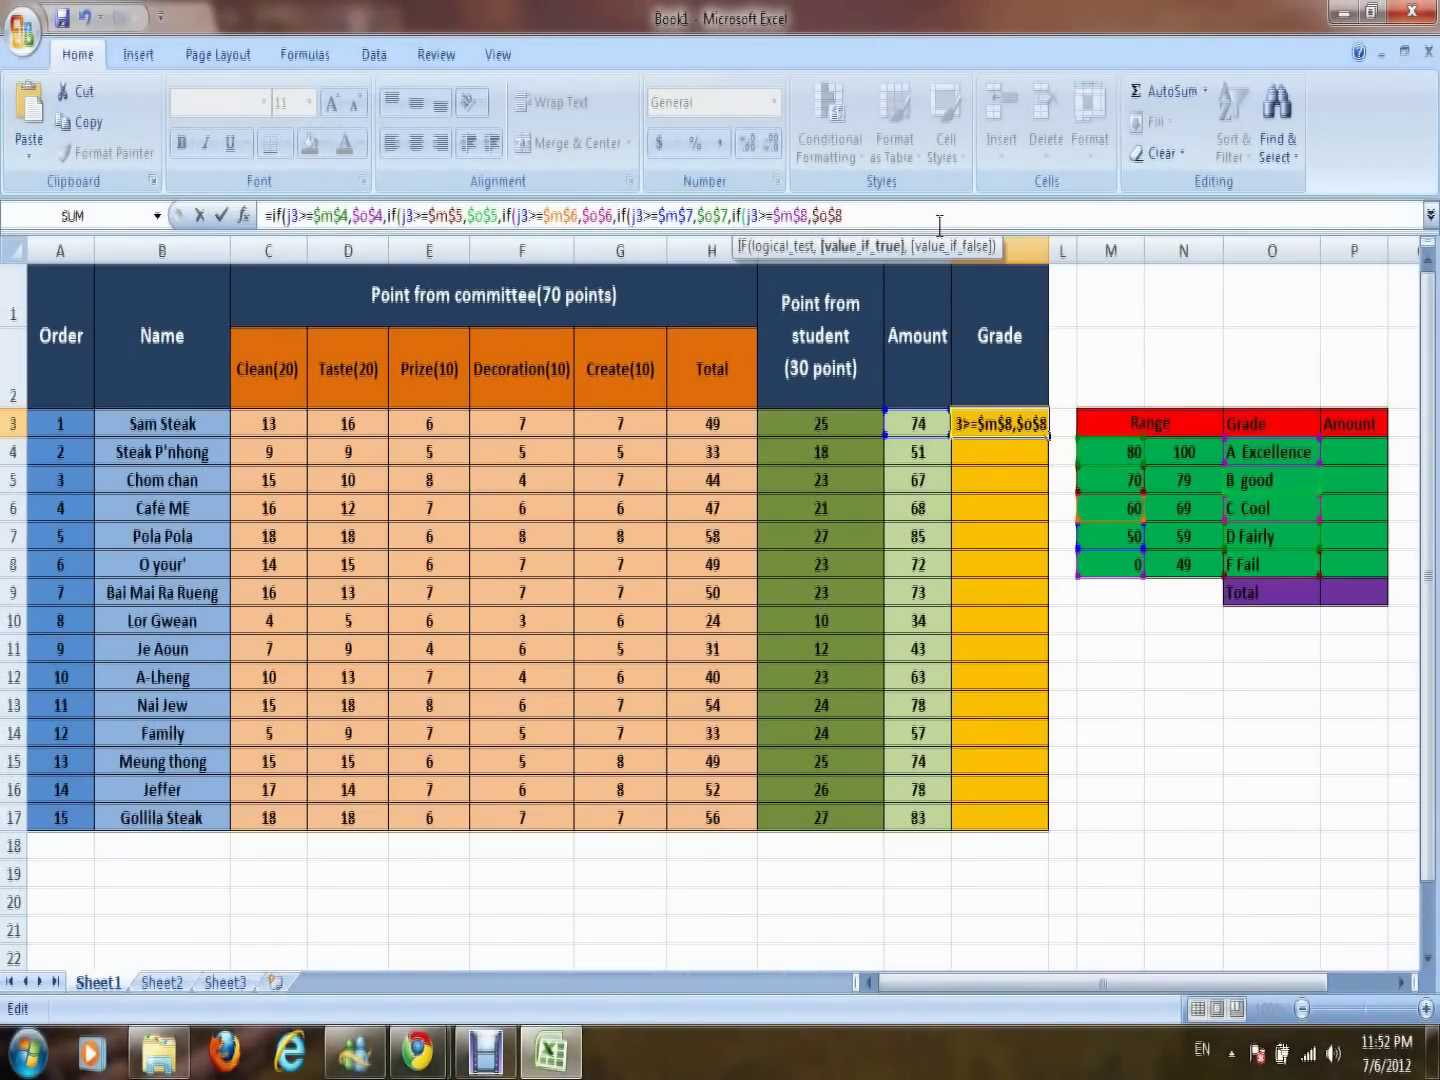
type("))")
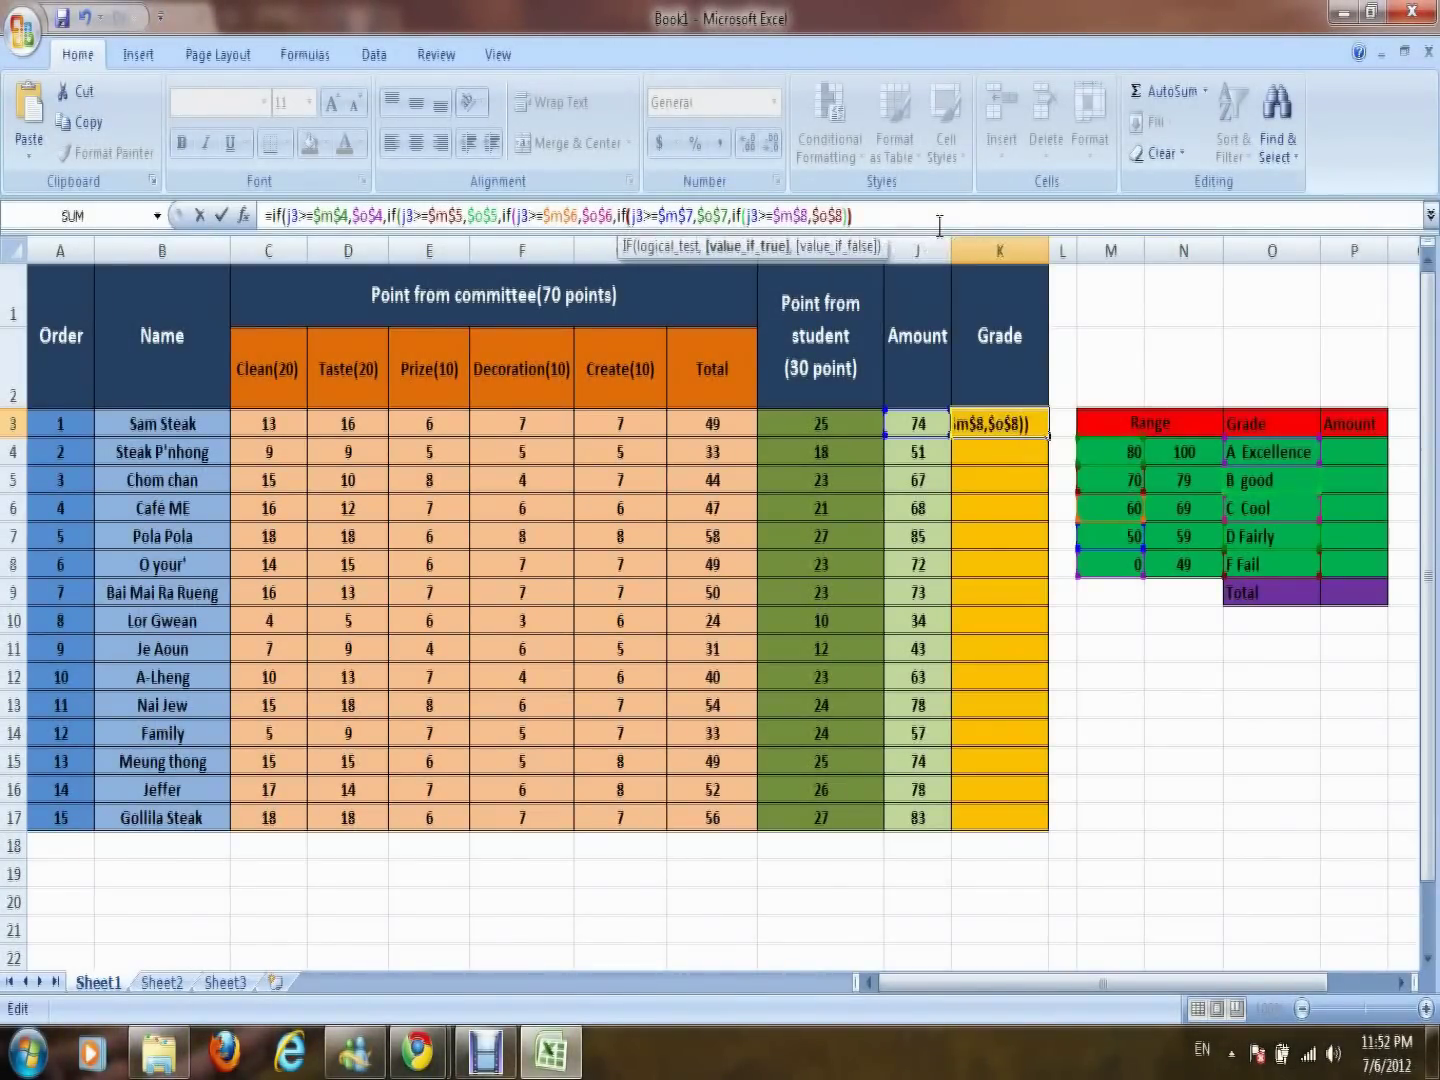
type(")))")
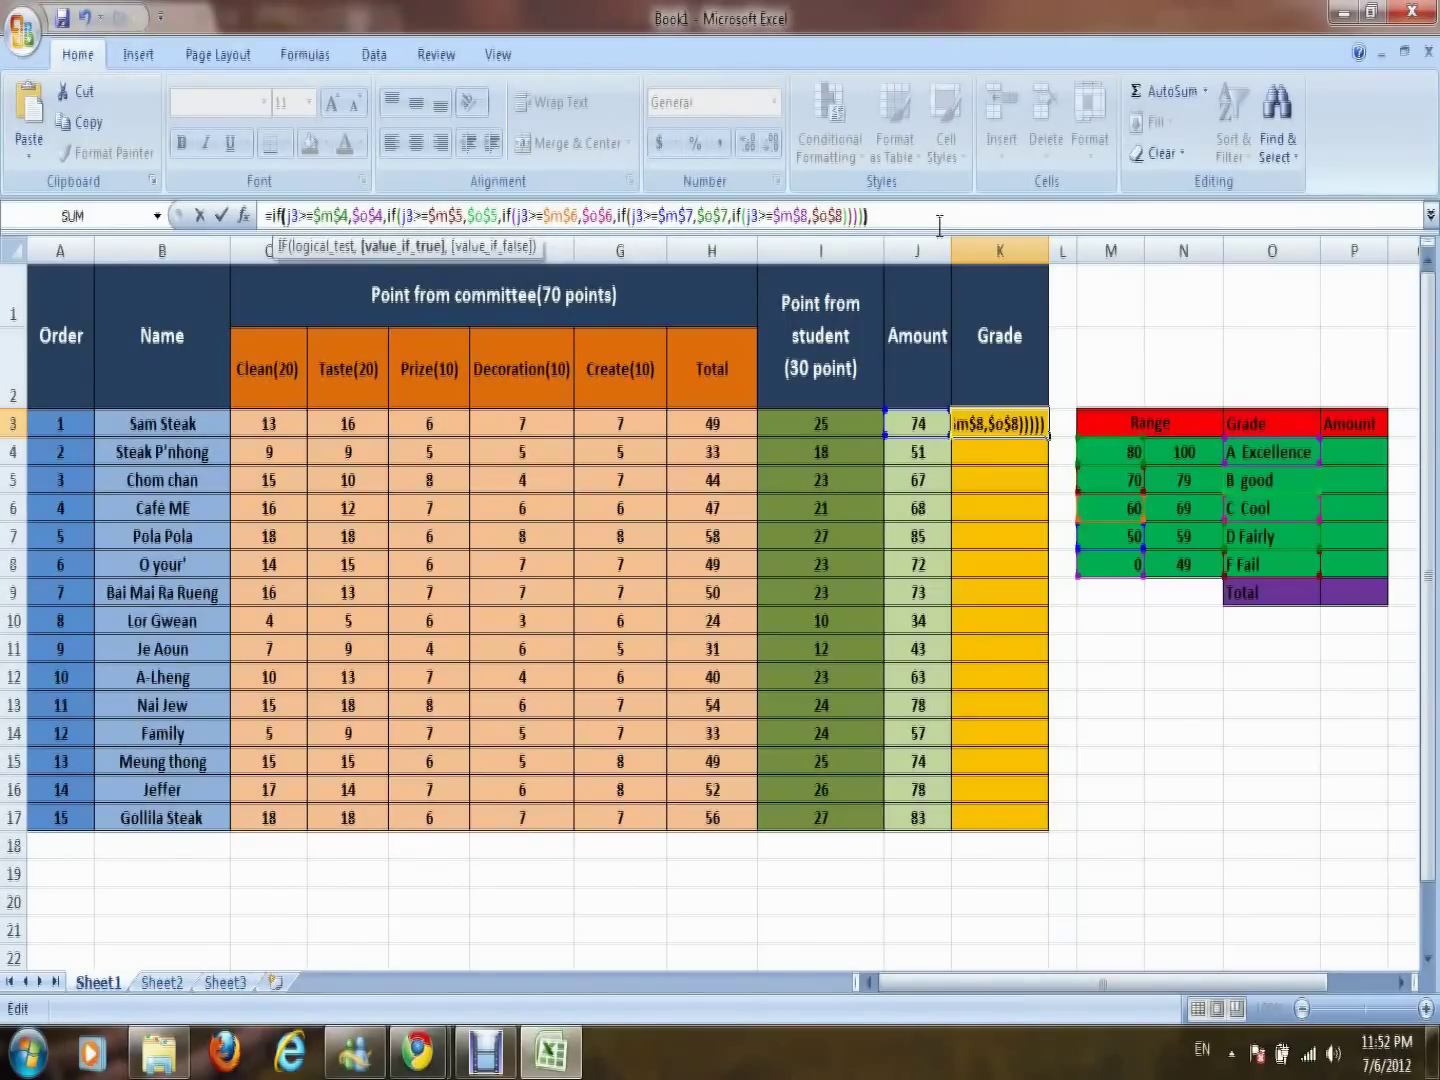
key("Return")
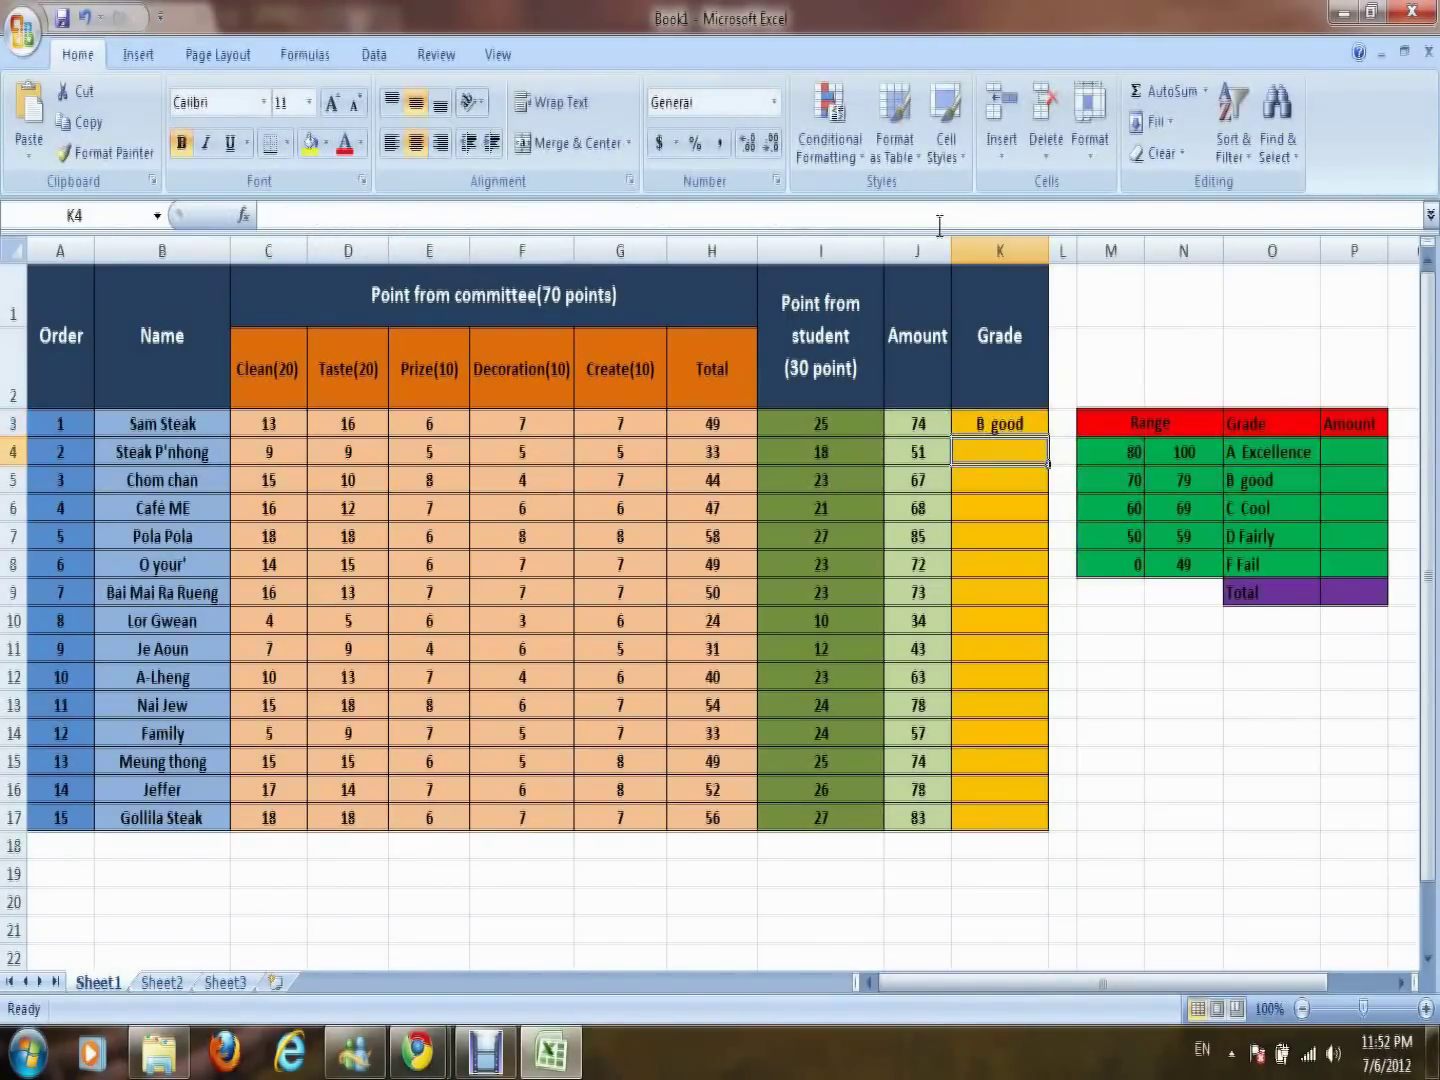
Copy K3's grade formula down to K17 to grade all fifteen shops
left_click(1040, 427)
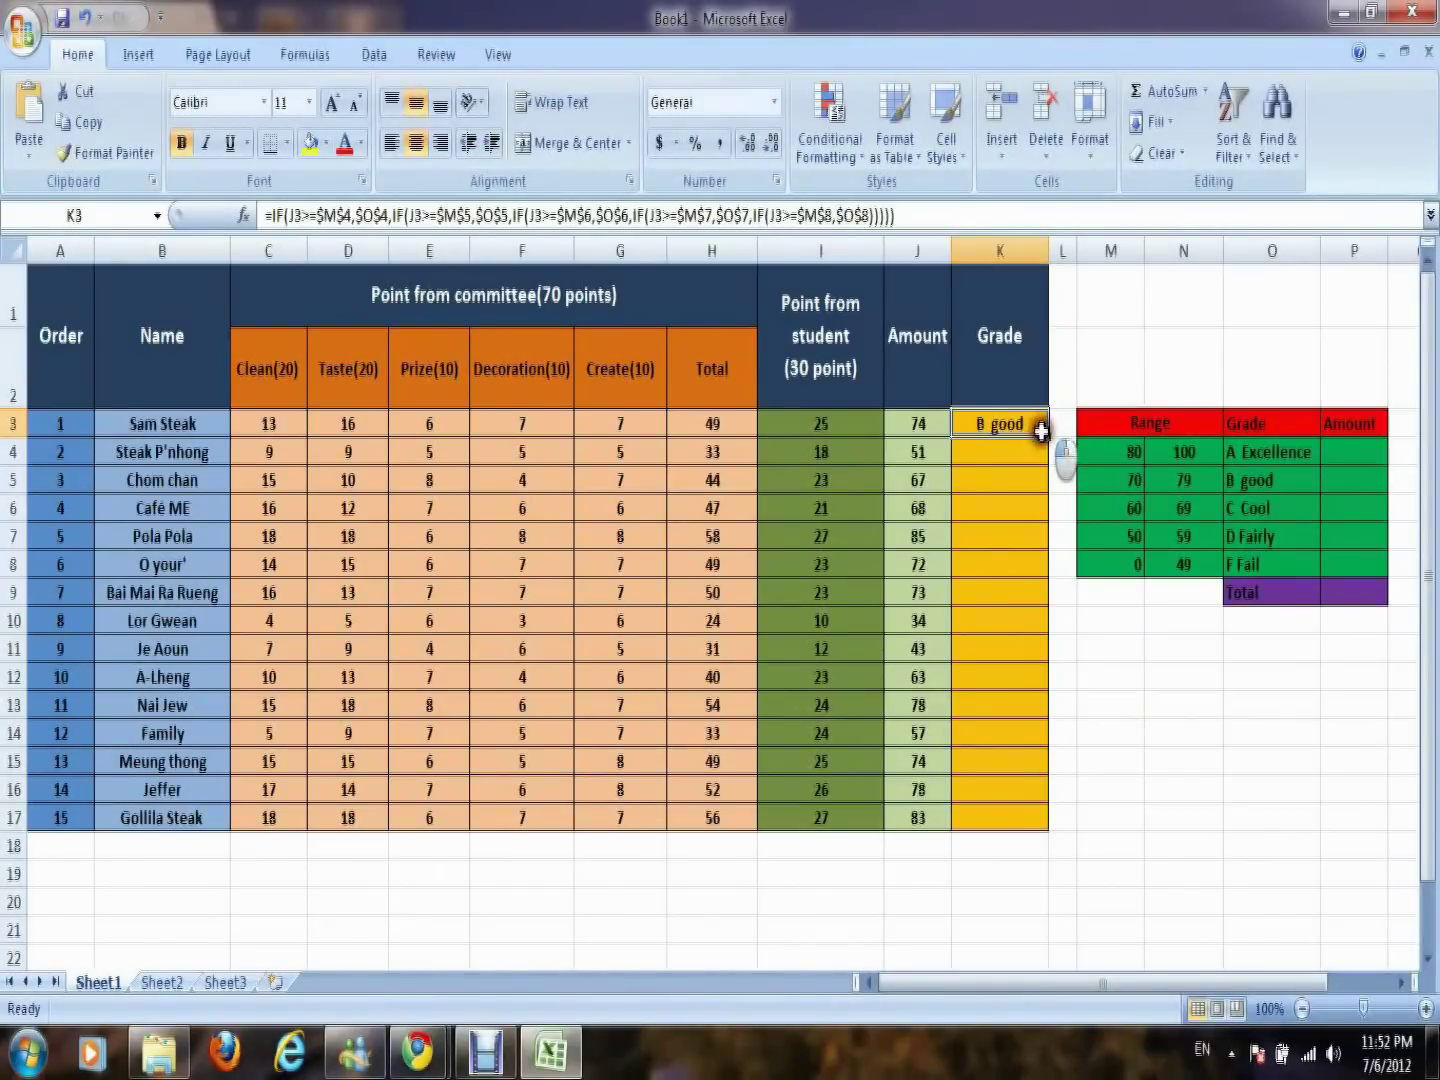
left_click_drag(1041, 427, 1040, 433)
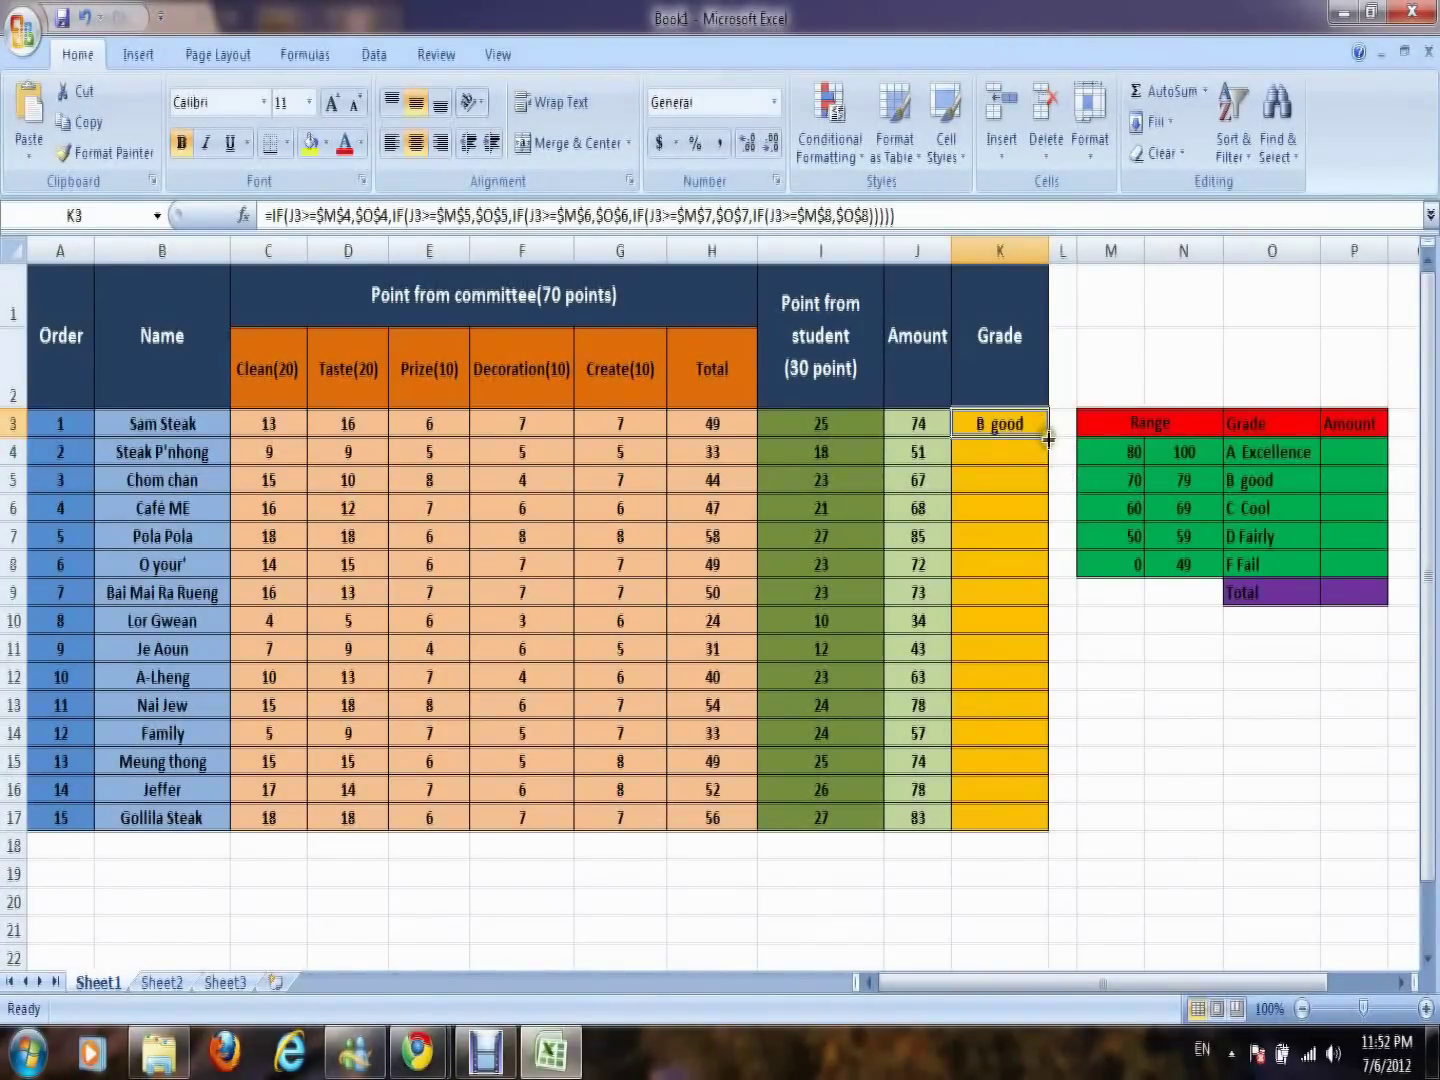
left_click_drag(1046, 435, 1042, 828)
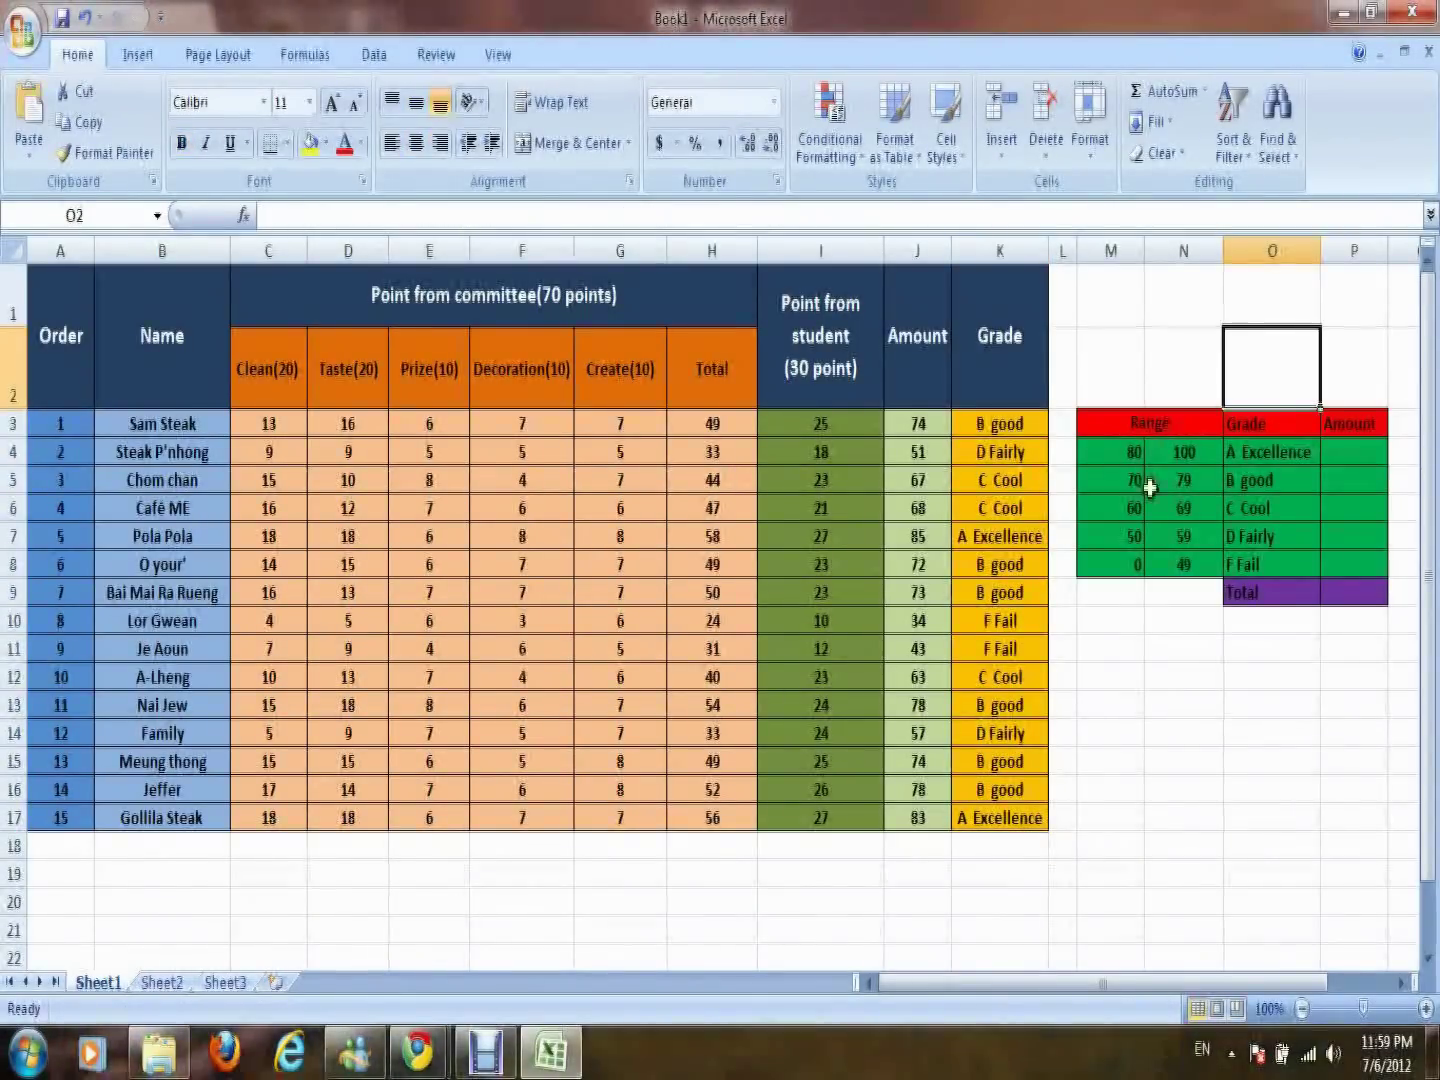
left_click(1342, 445)
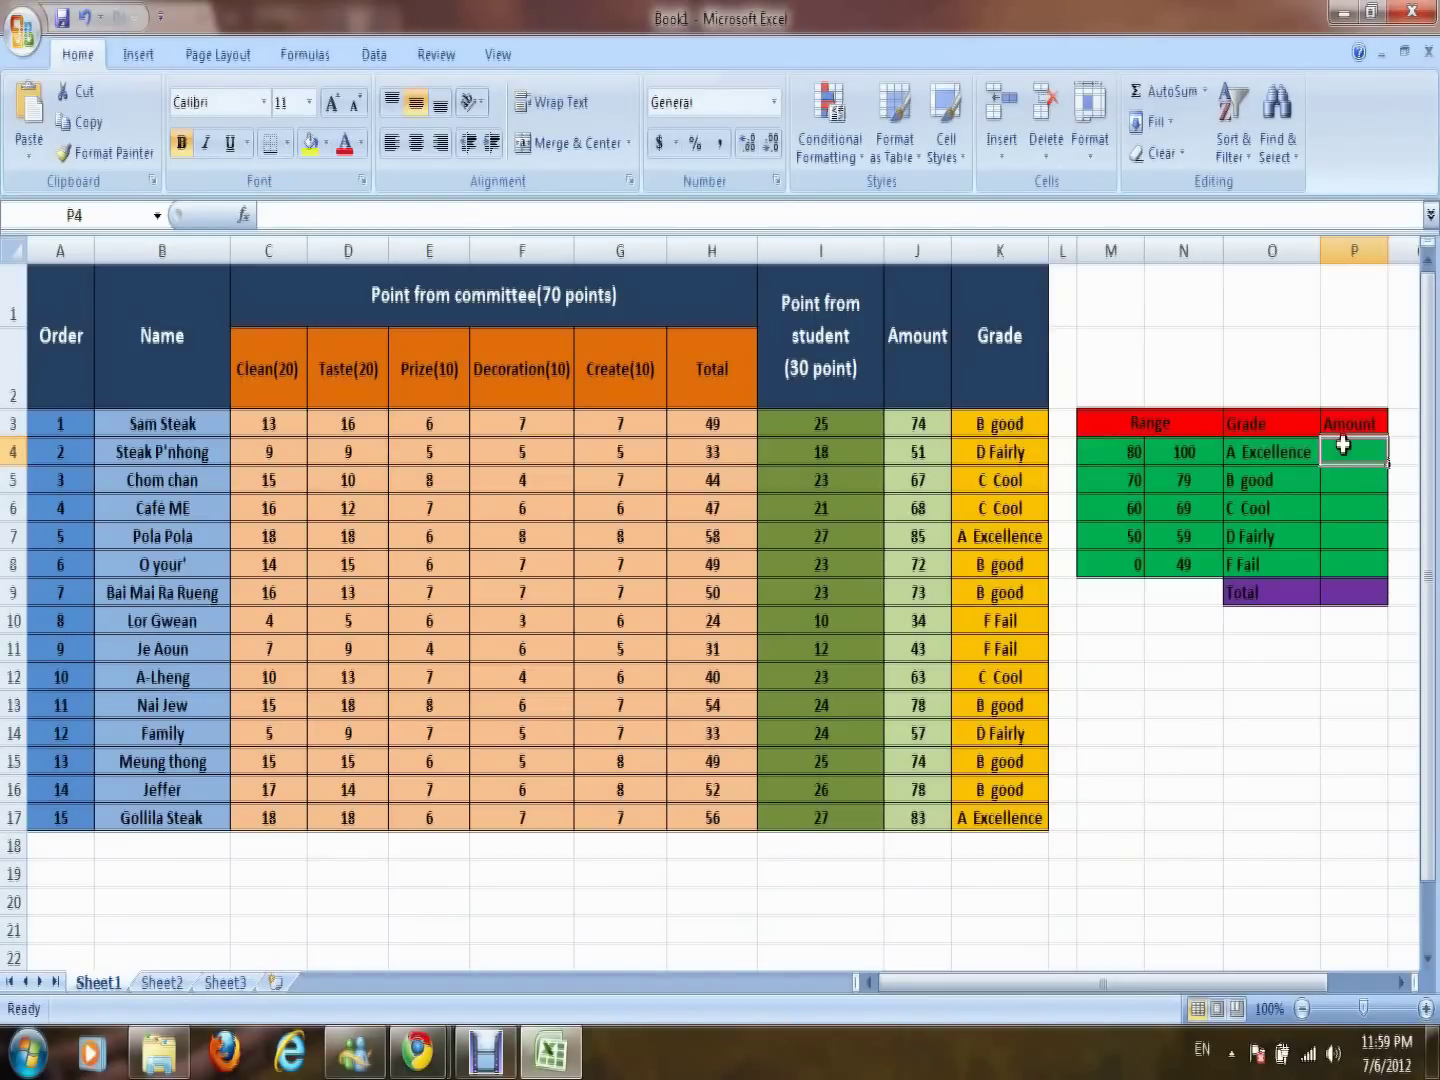
Enter =COUNTIF($K$3:$K$17,O4) in P4, counting 2 A Excellence shops
type("=co")
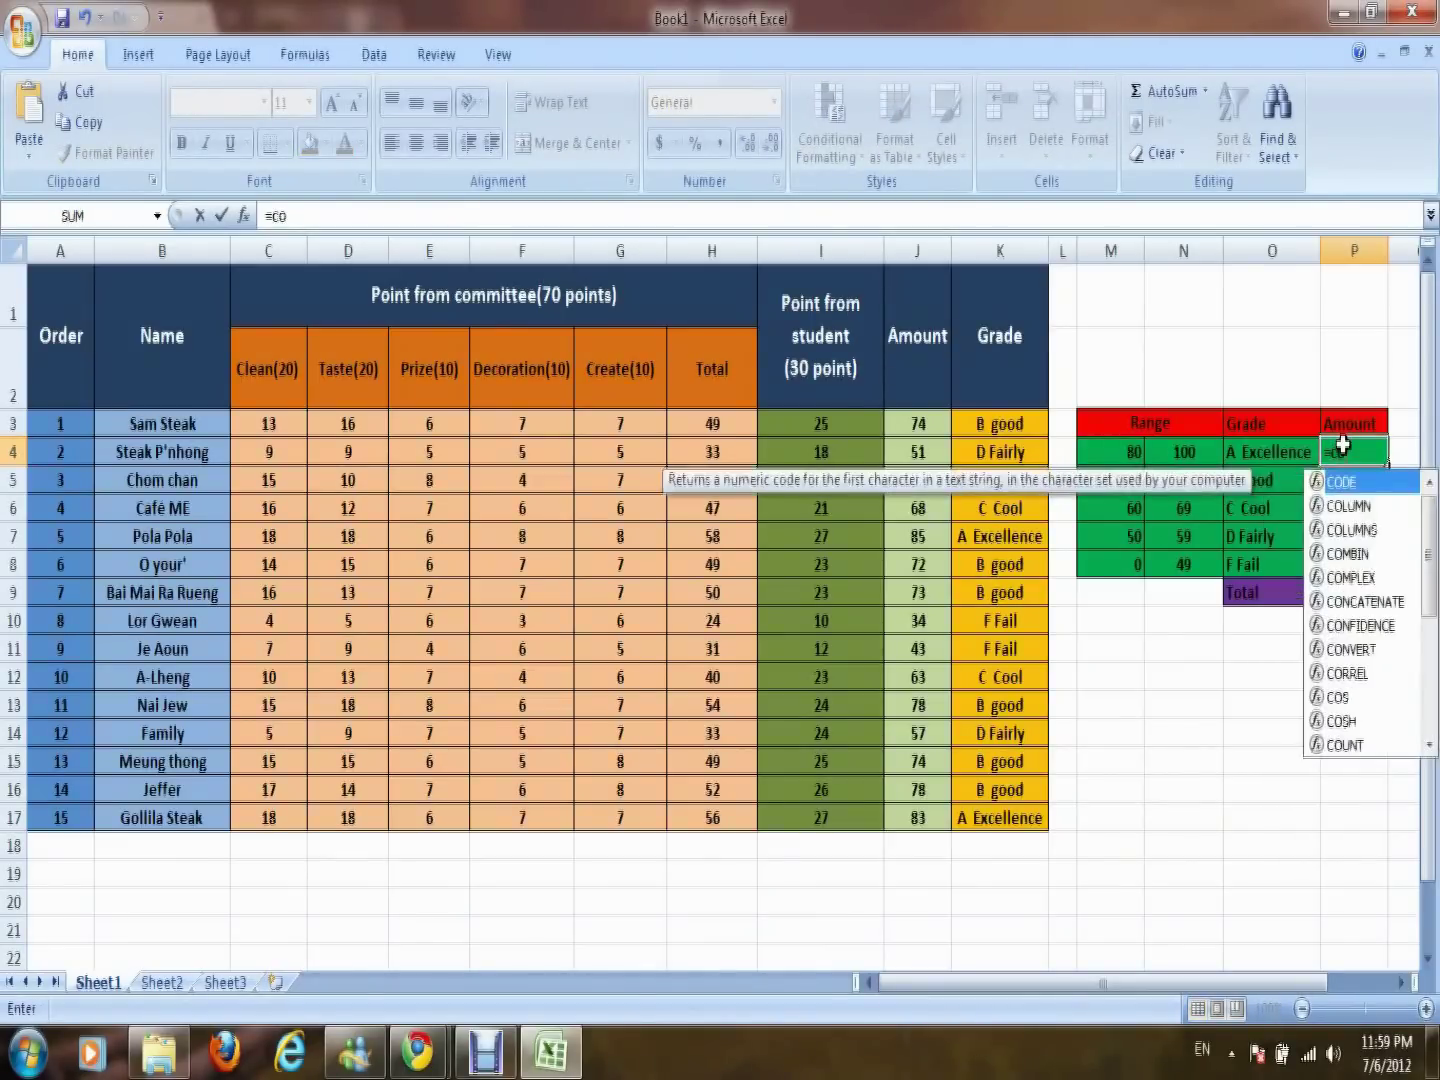
type("untif")
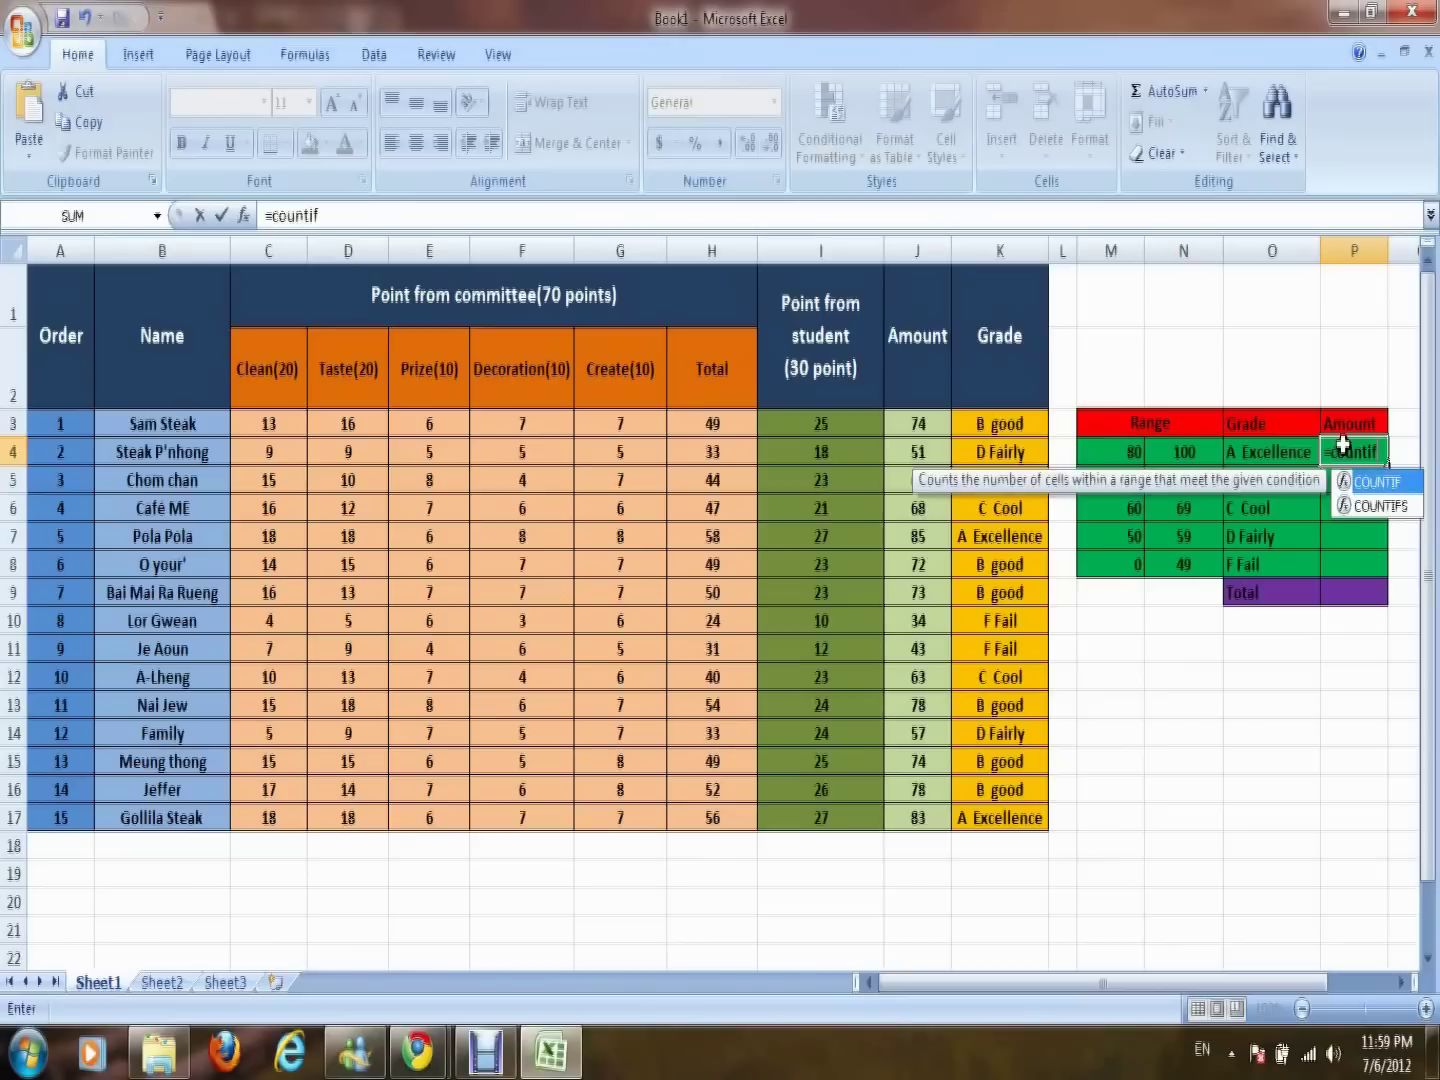
type("(")
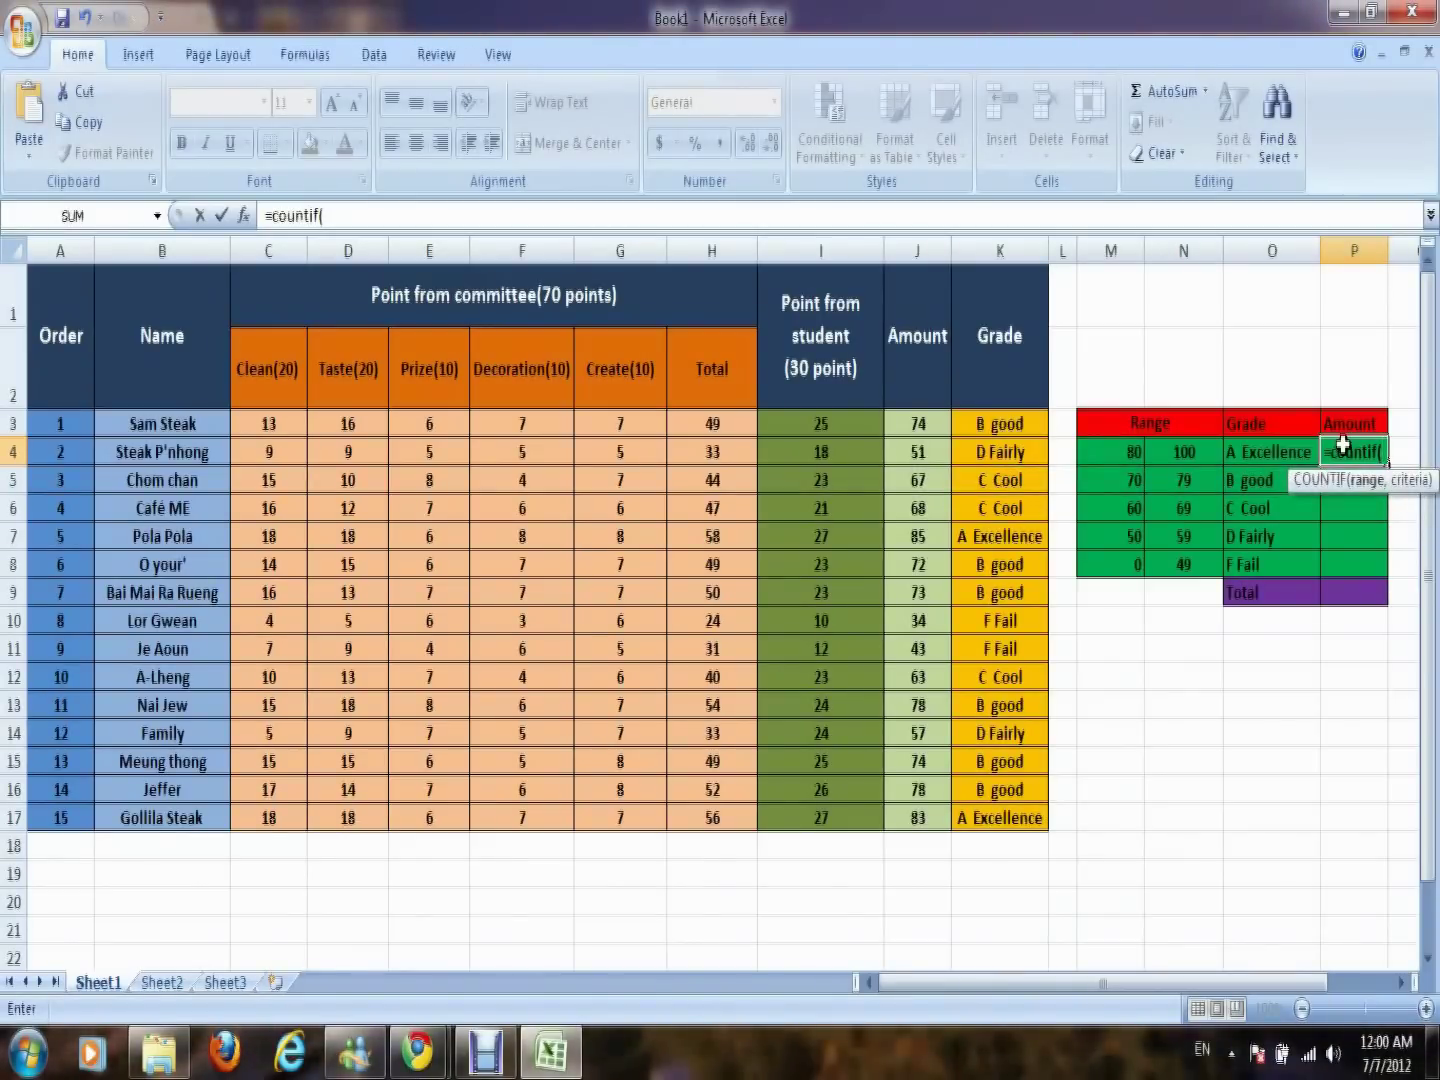
type("$")
type("k")
type("$3:")
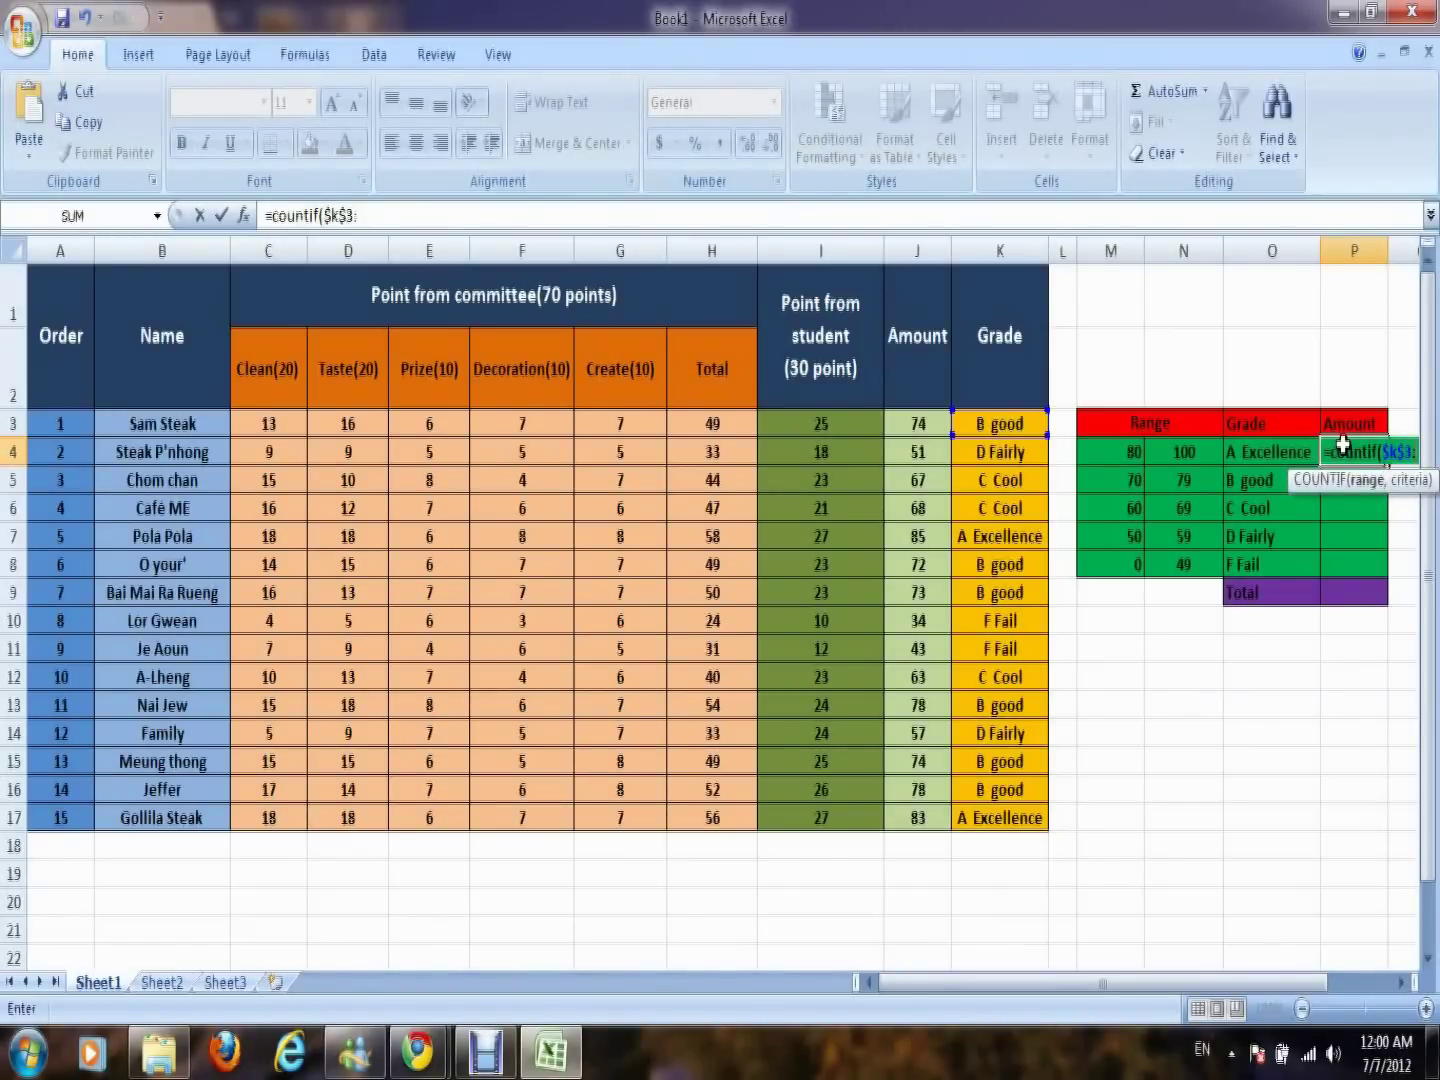
type("$k$")
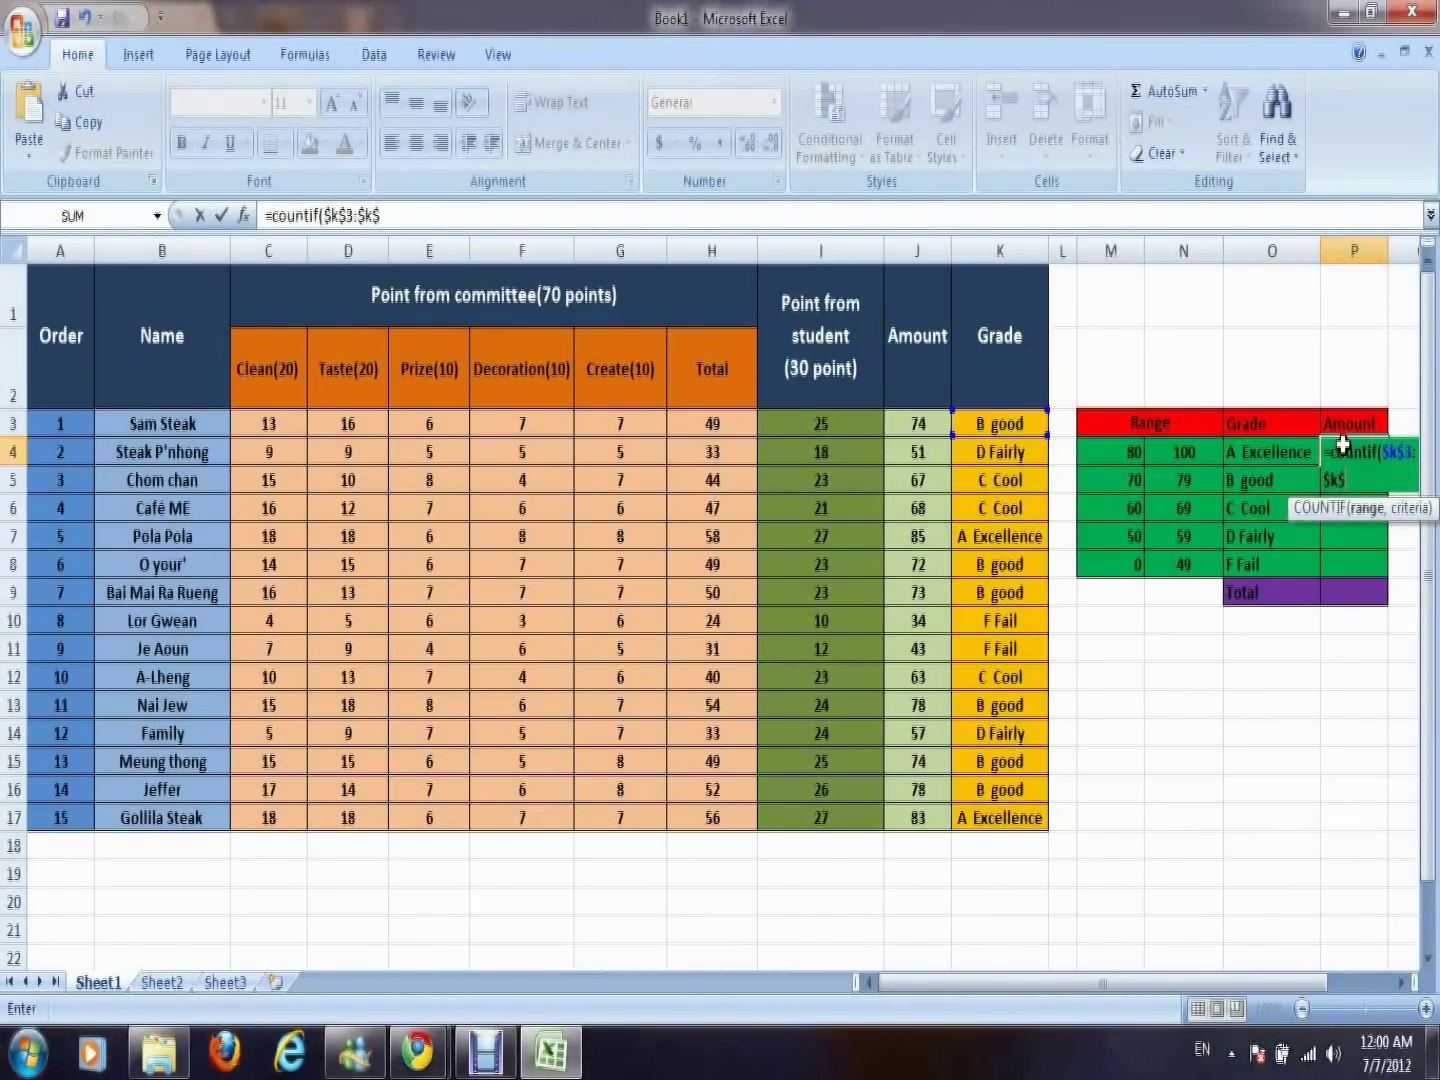
type("17")
type(",")
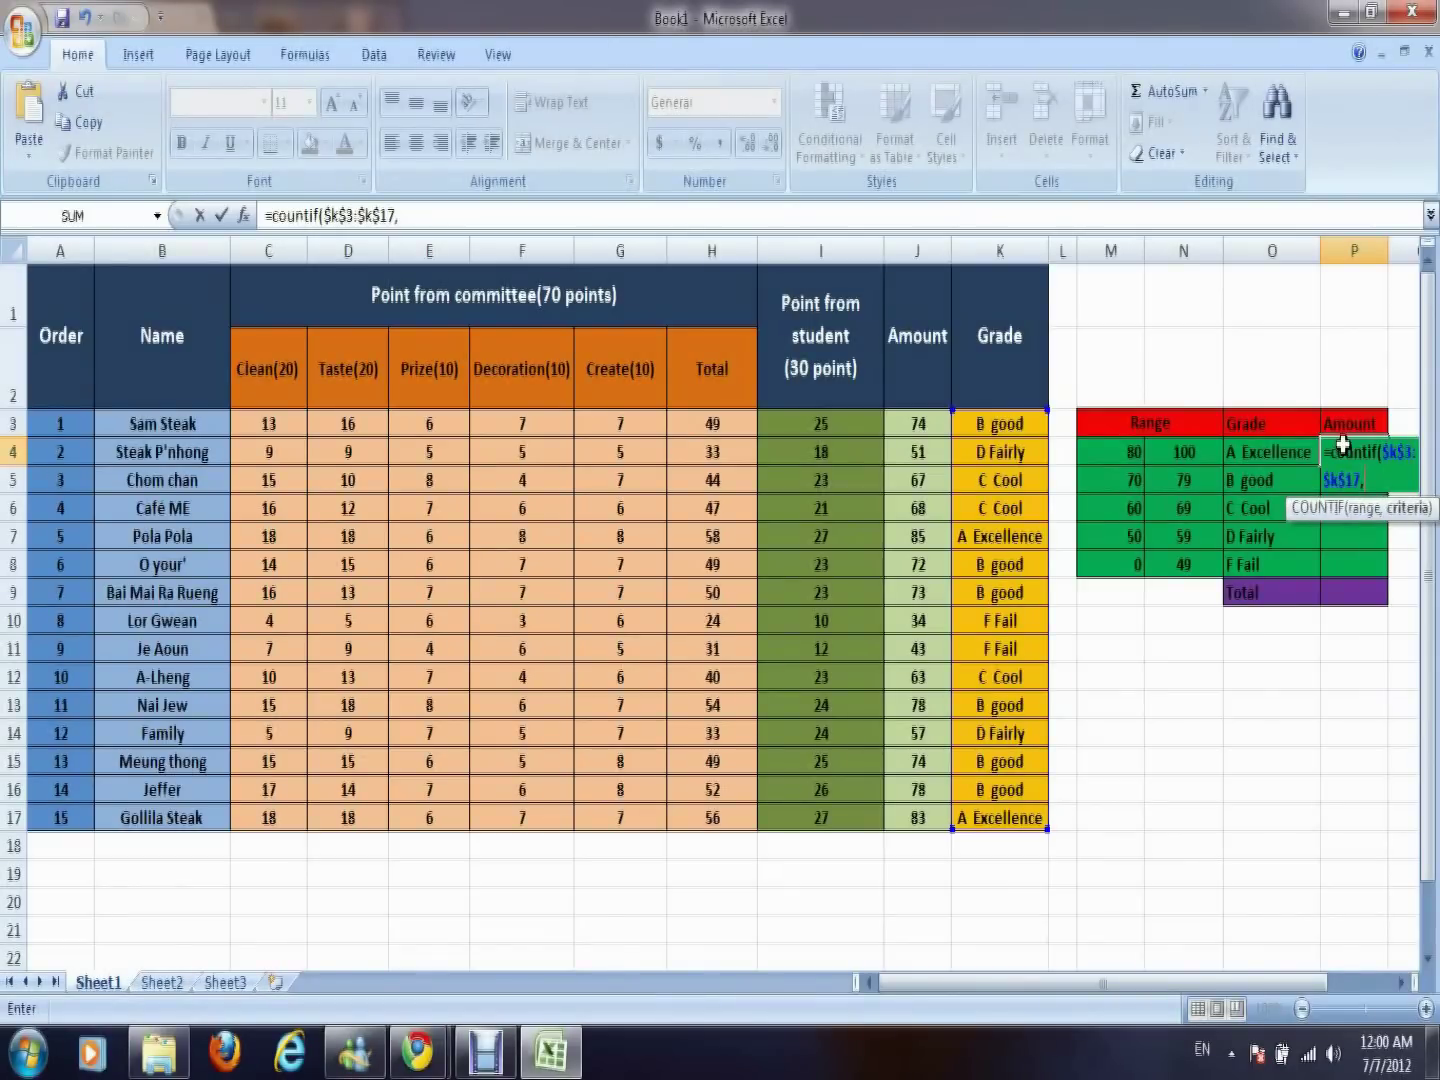
type("o")
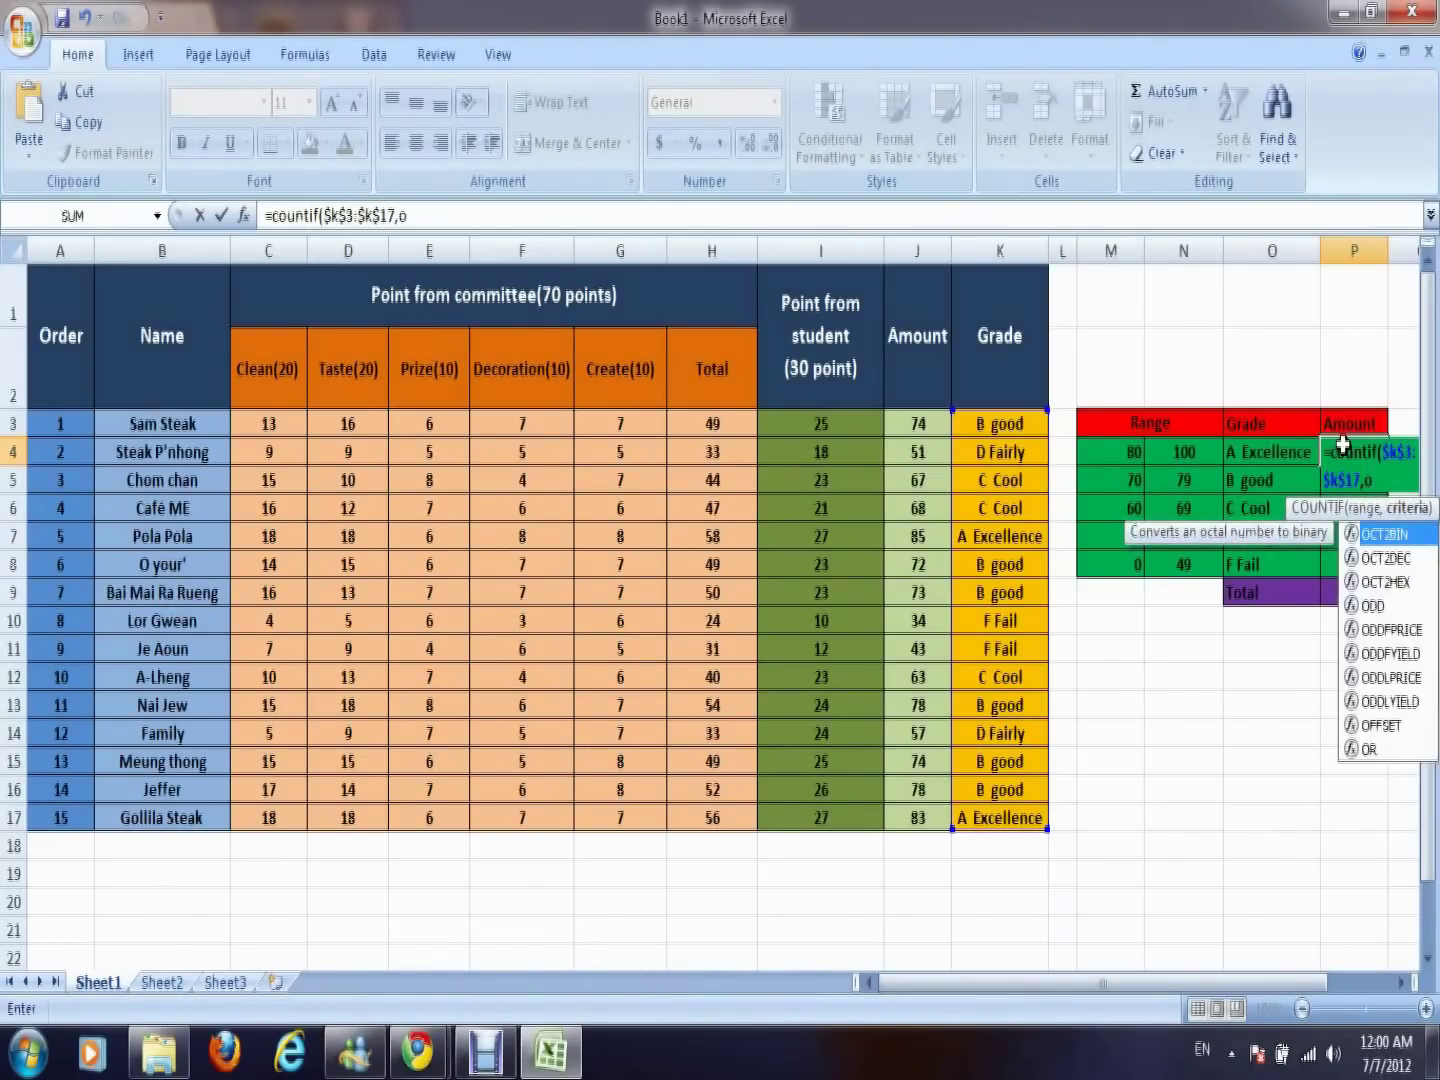
type("4)")
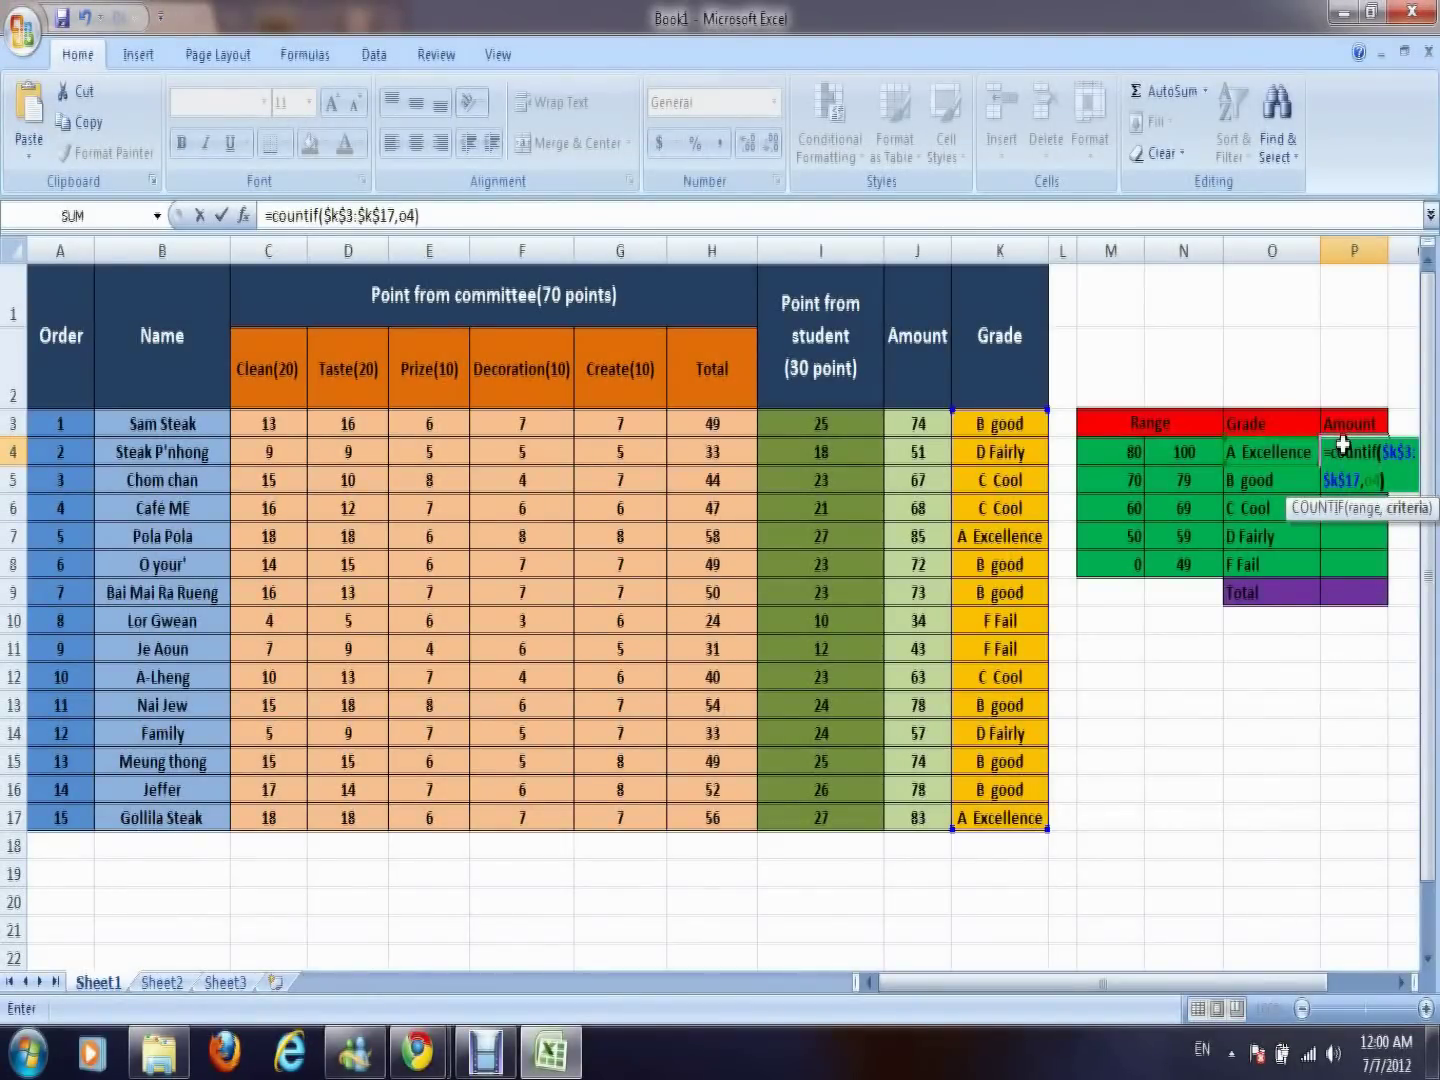
key("Return")
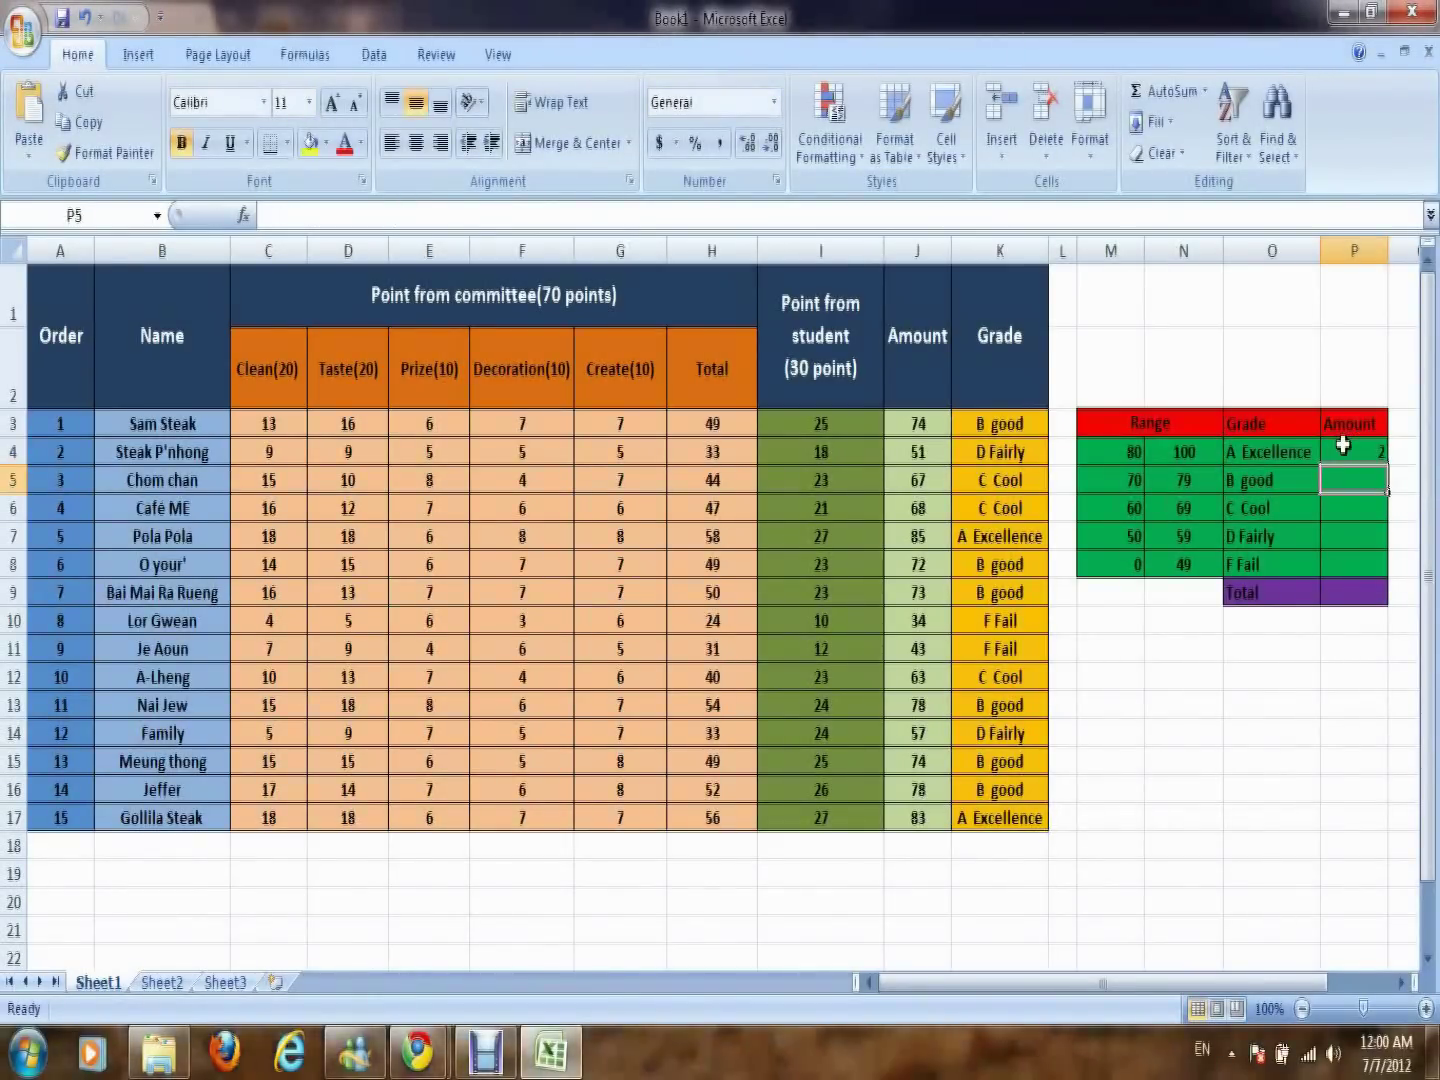
Fill the P4 COUNTIF down to P8, giving counts 6, 3, 2 and 2
left_click(1375, 450)
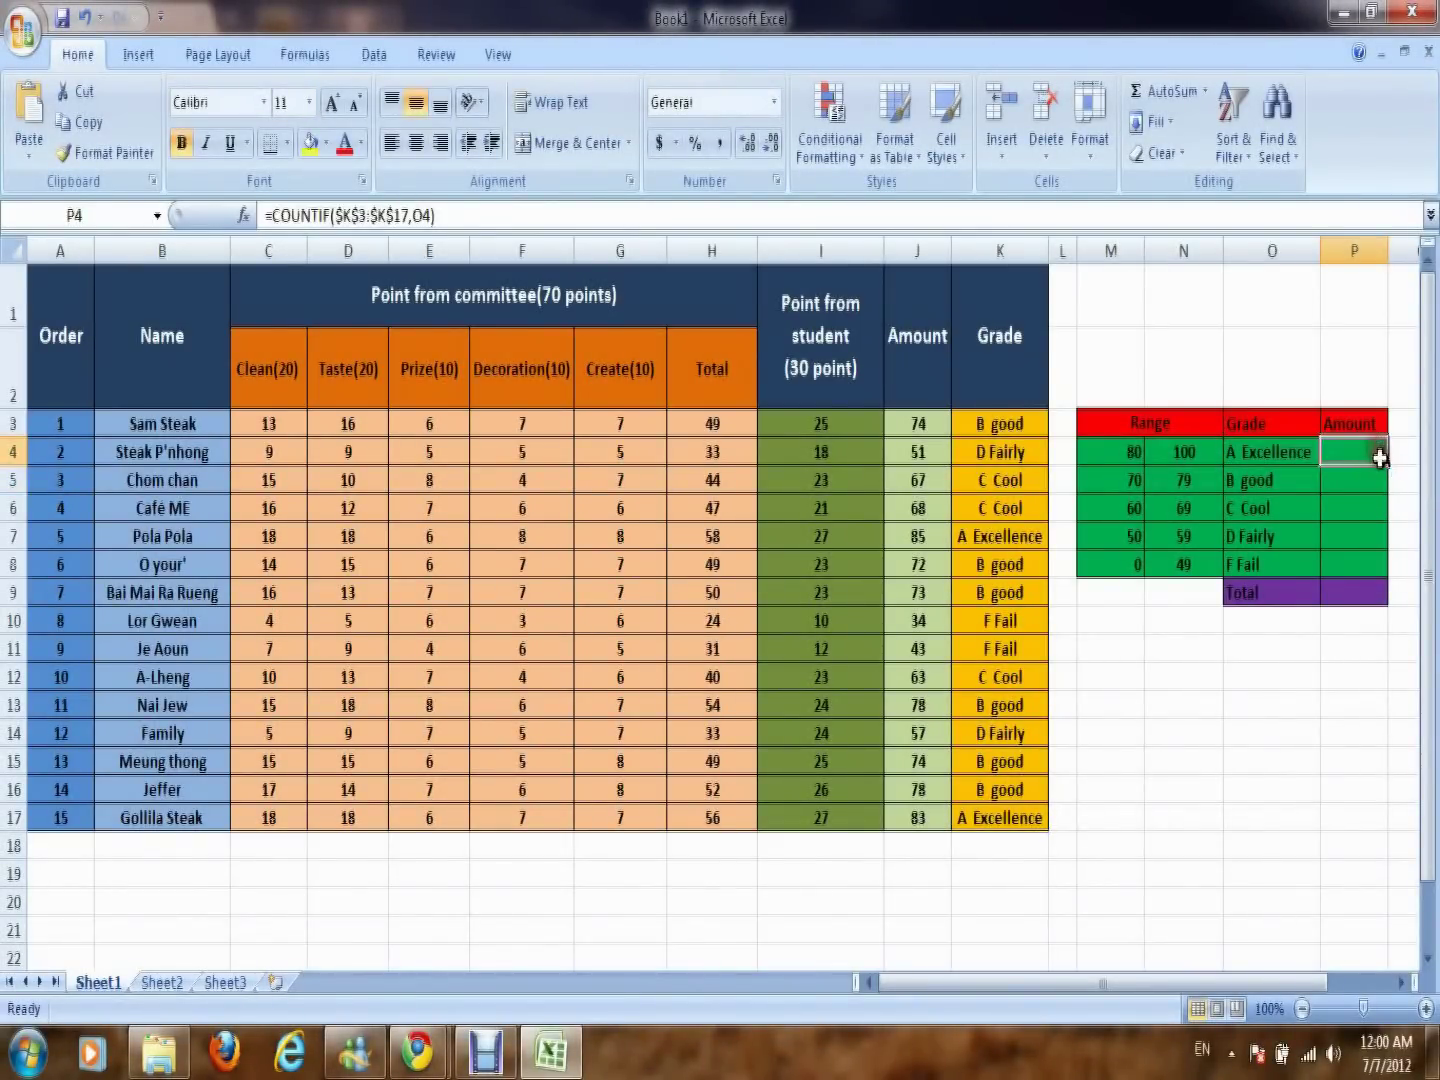
left_click_drag(1386, 463, 1388, 566)
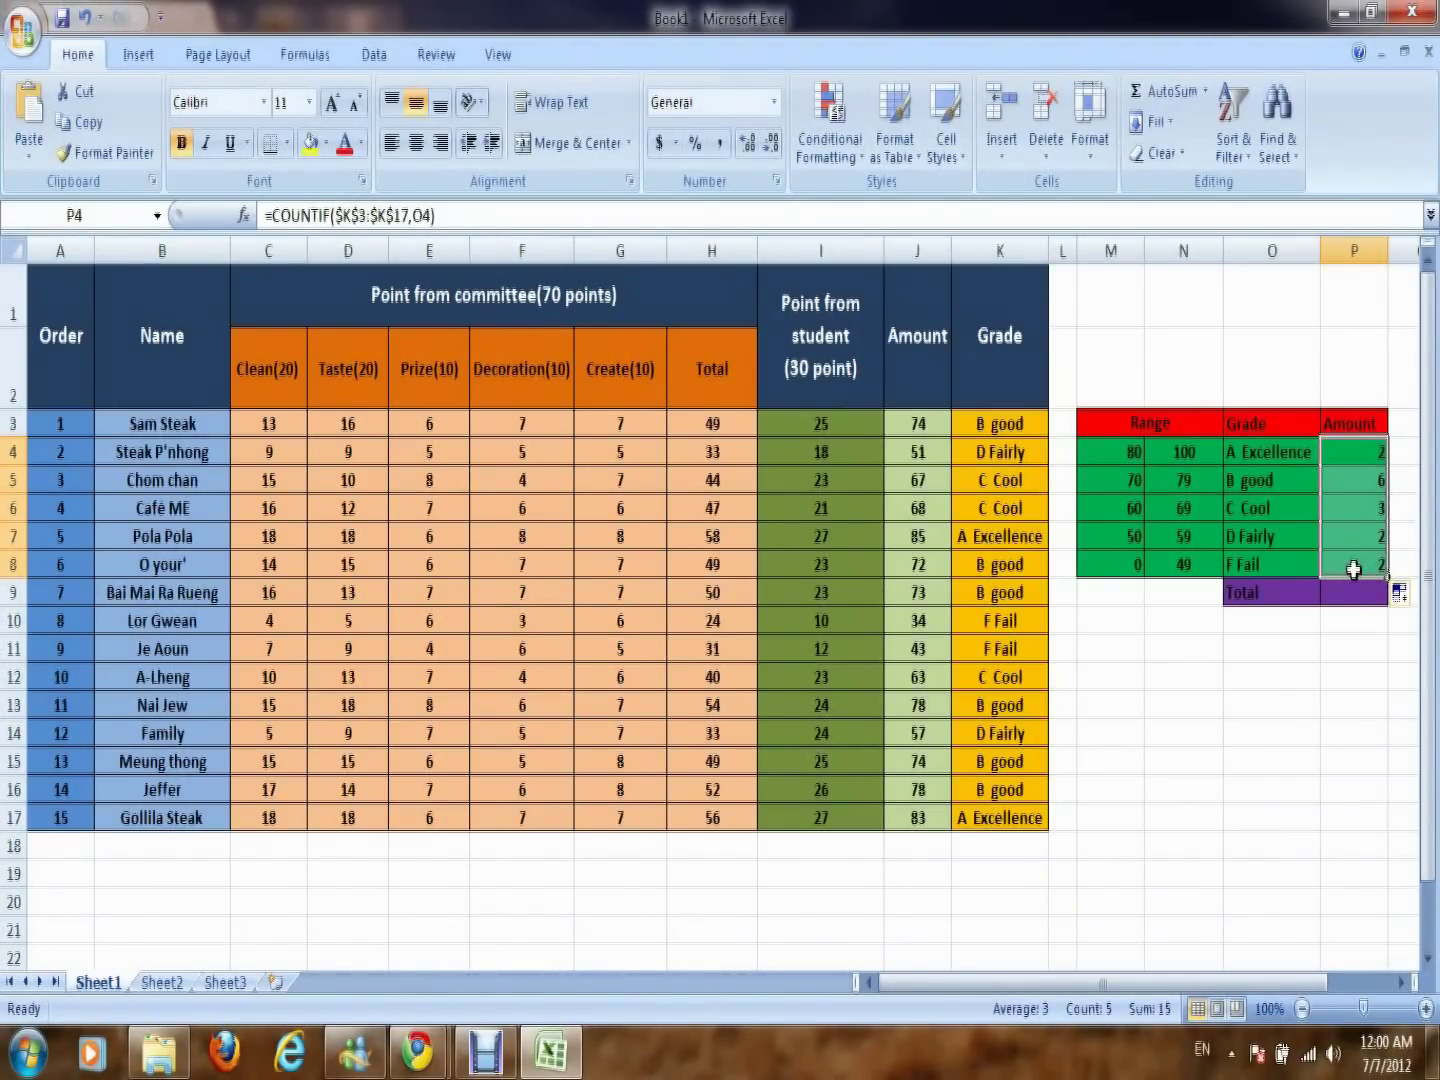
left_click(1352, 595)
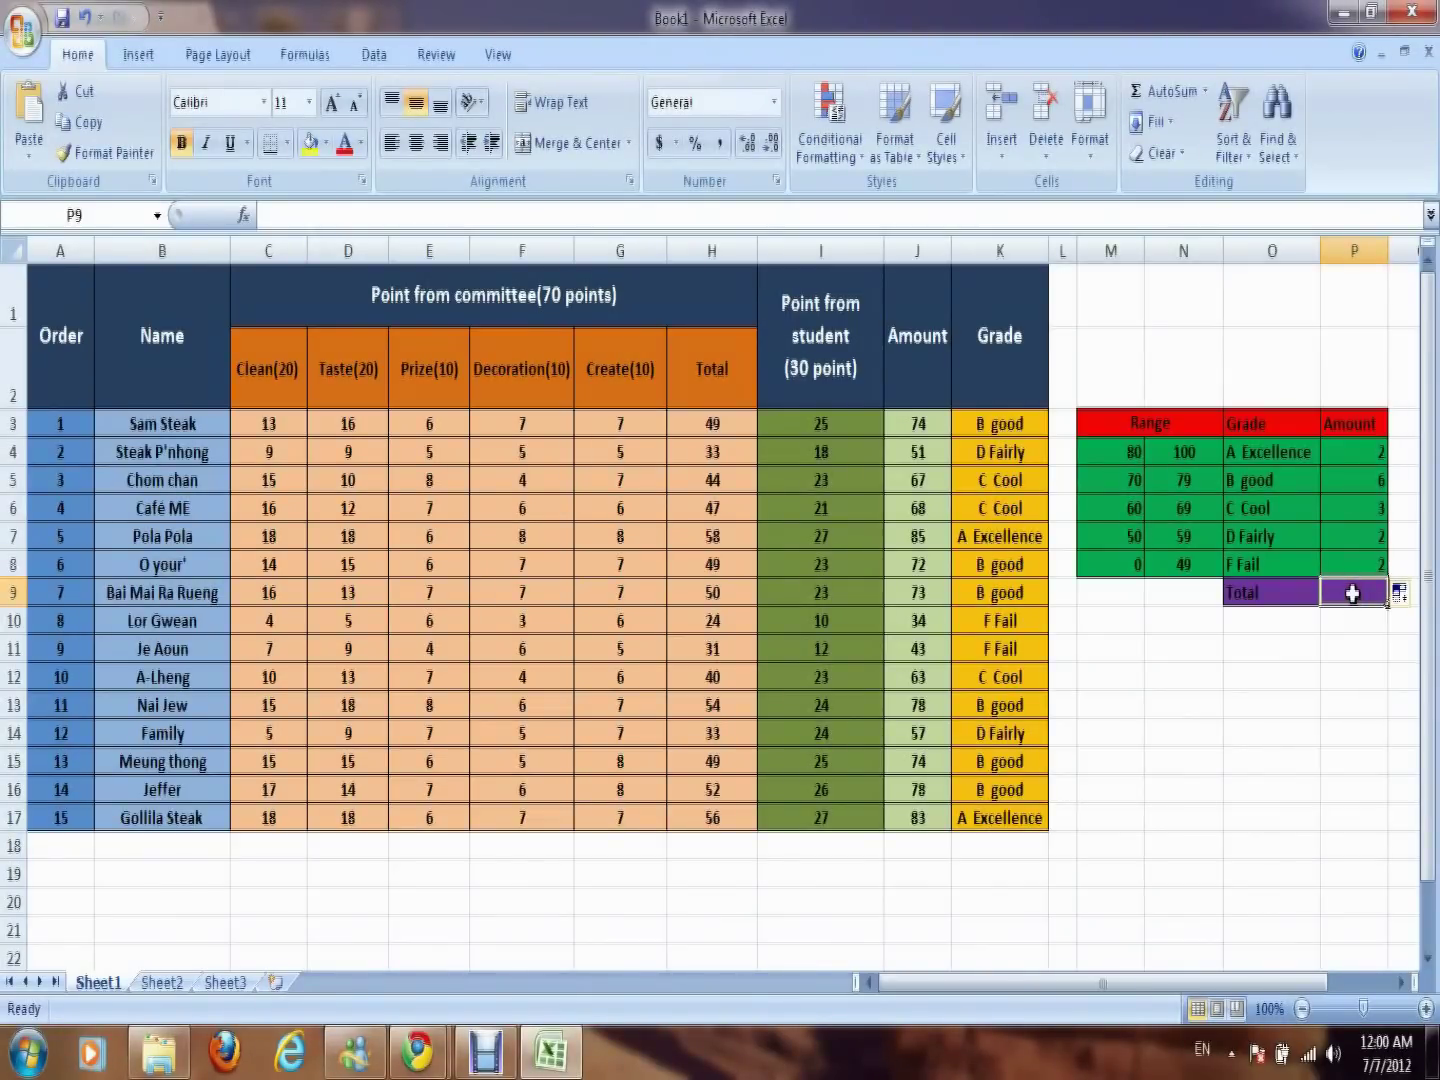
Enter =SUM(P4:P8) in P9 so the Total row shows 15
type("=su")
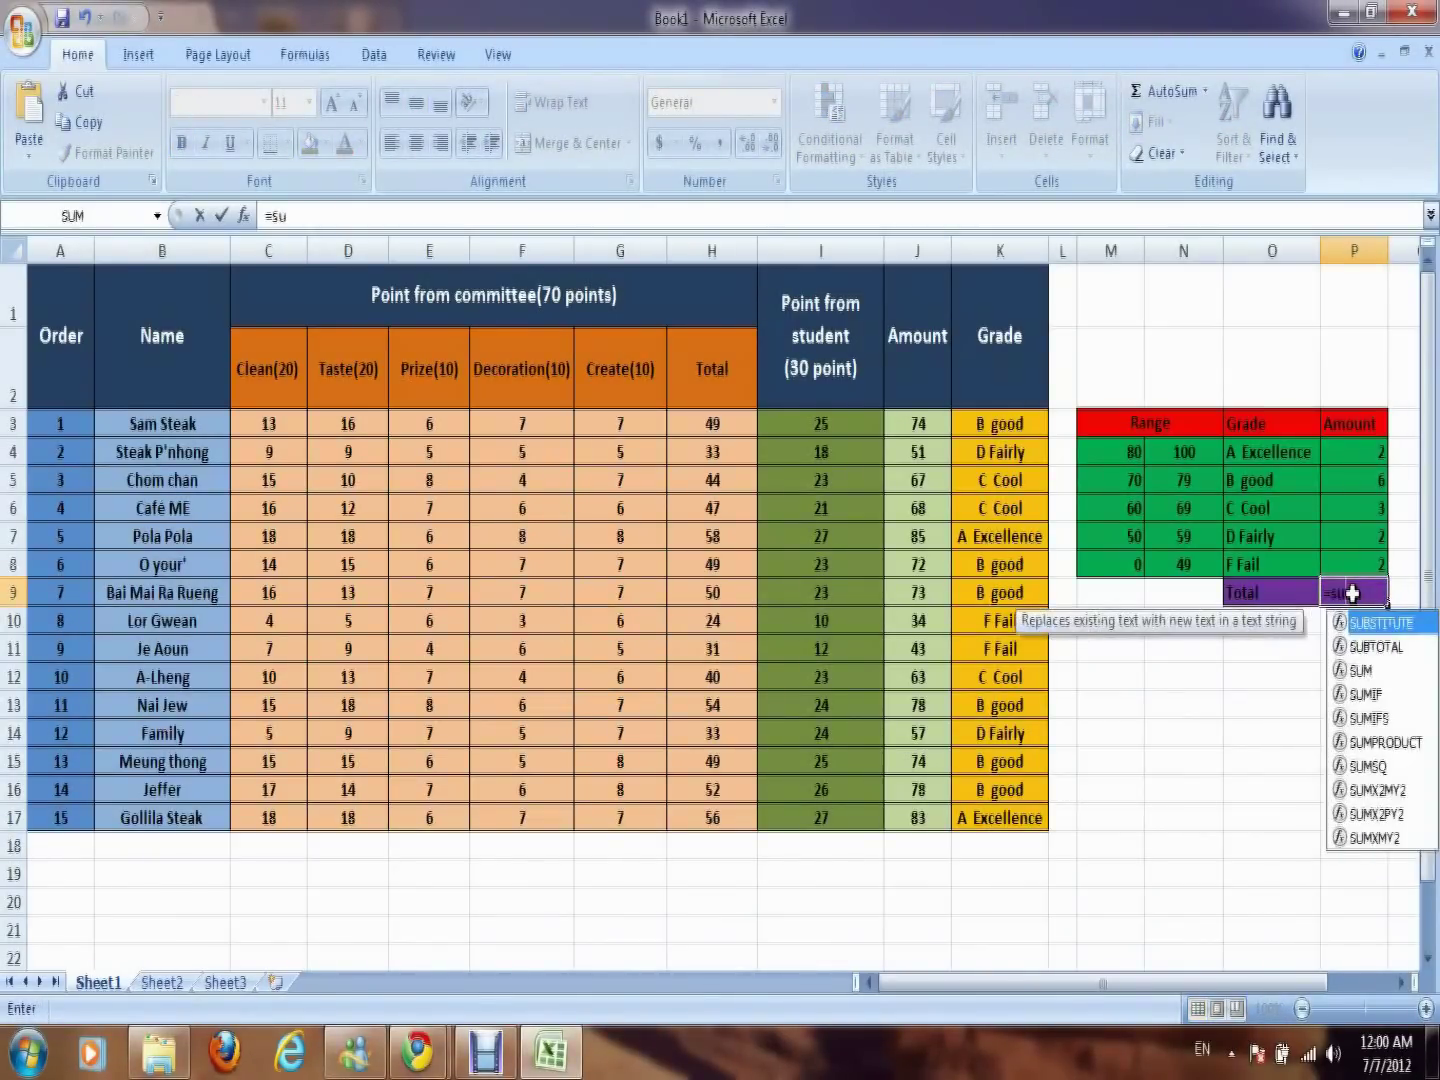
type("m(")
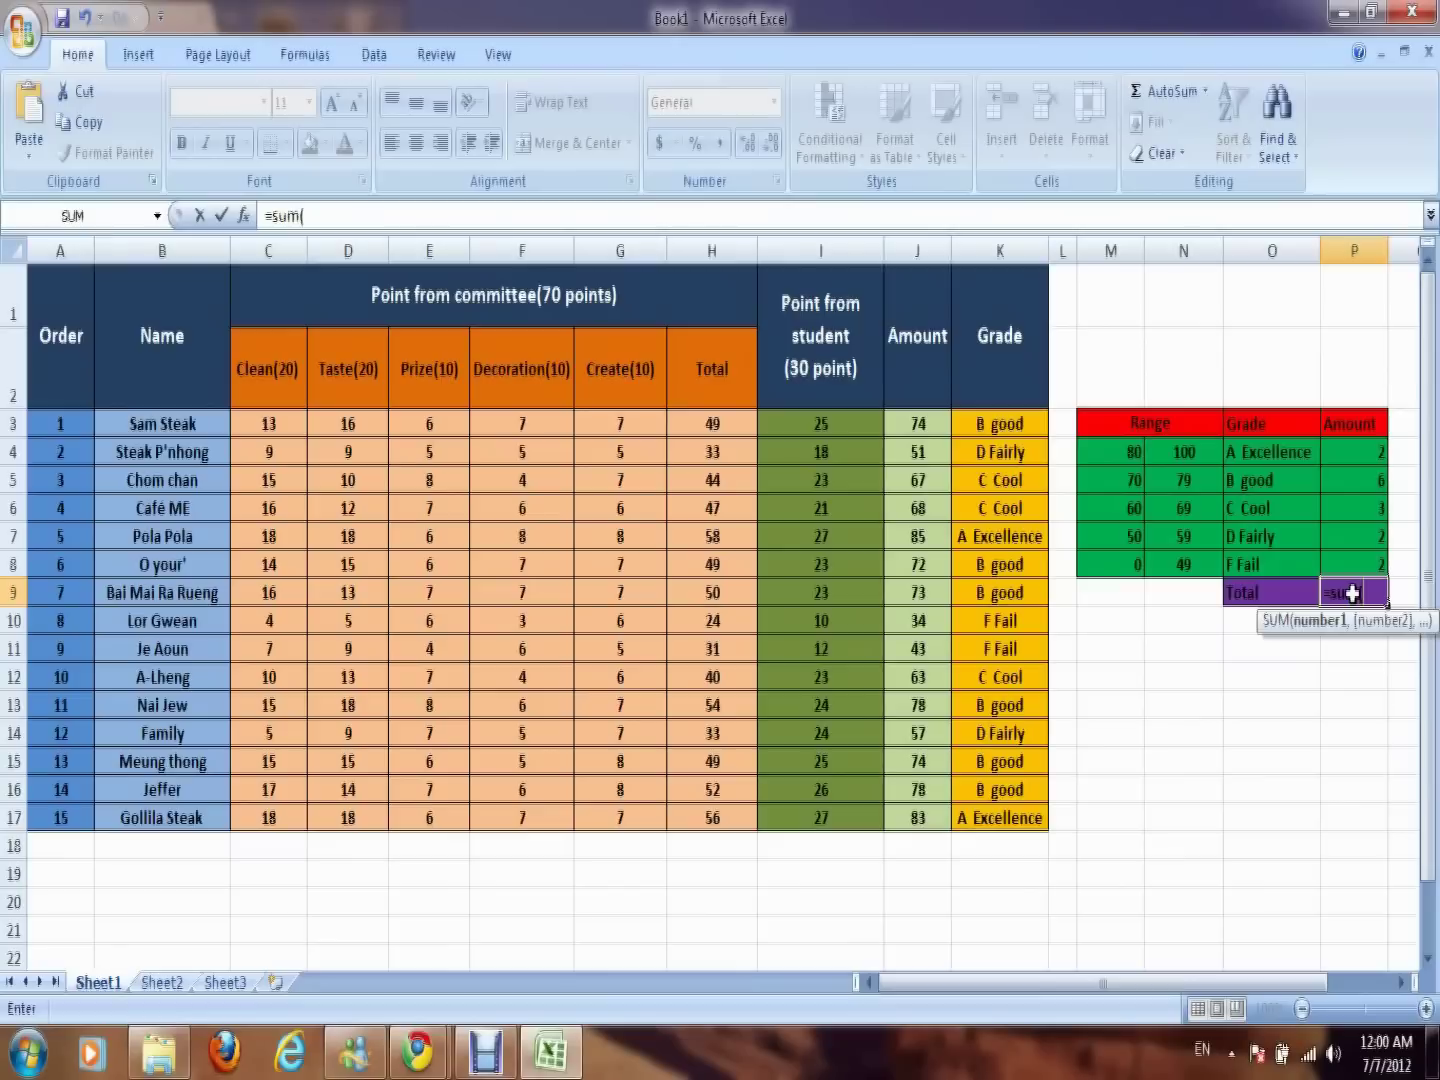
type("p4")
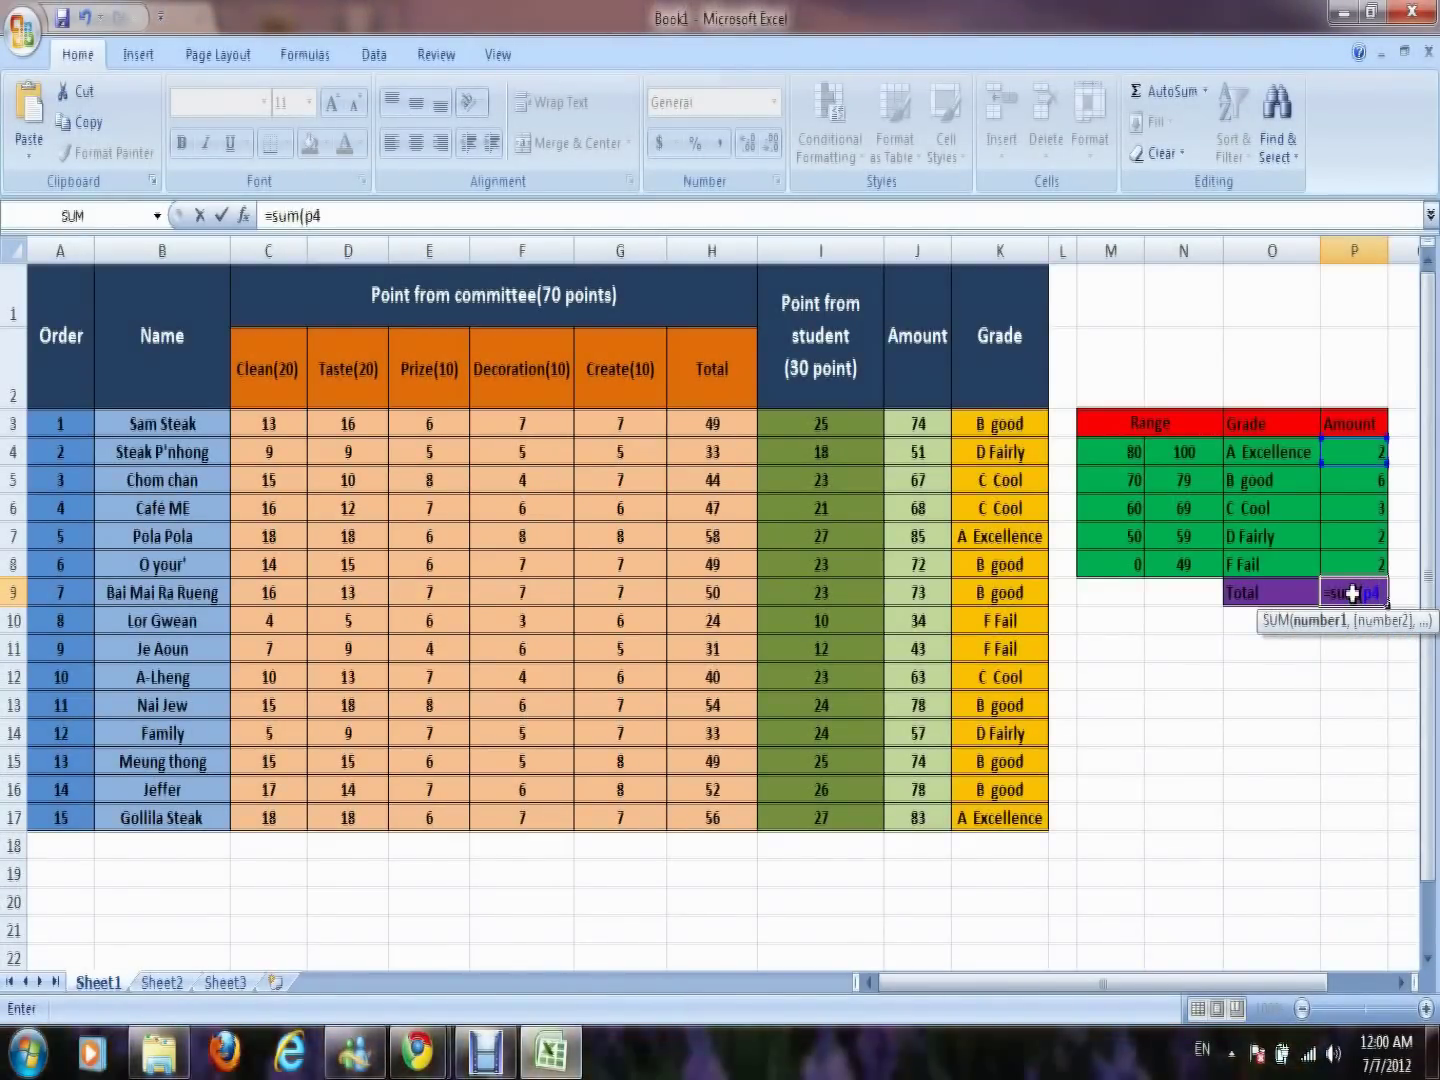
type(":")
type("p*")
key("BackSpace")
type("8")
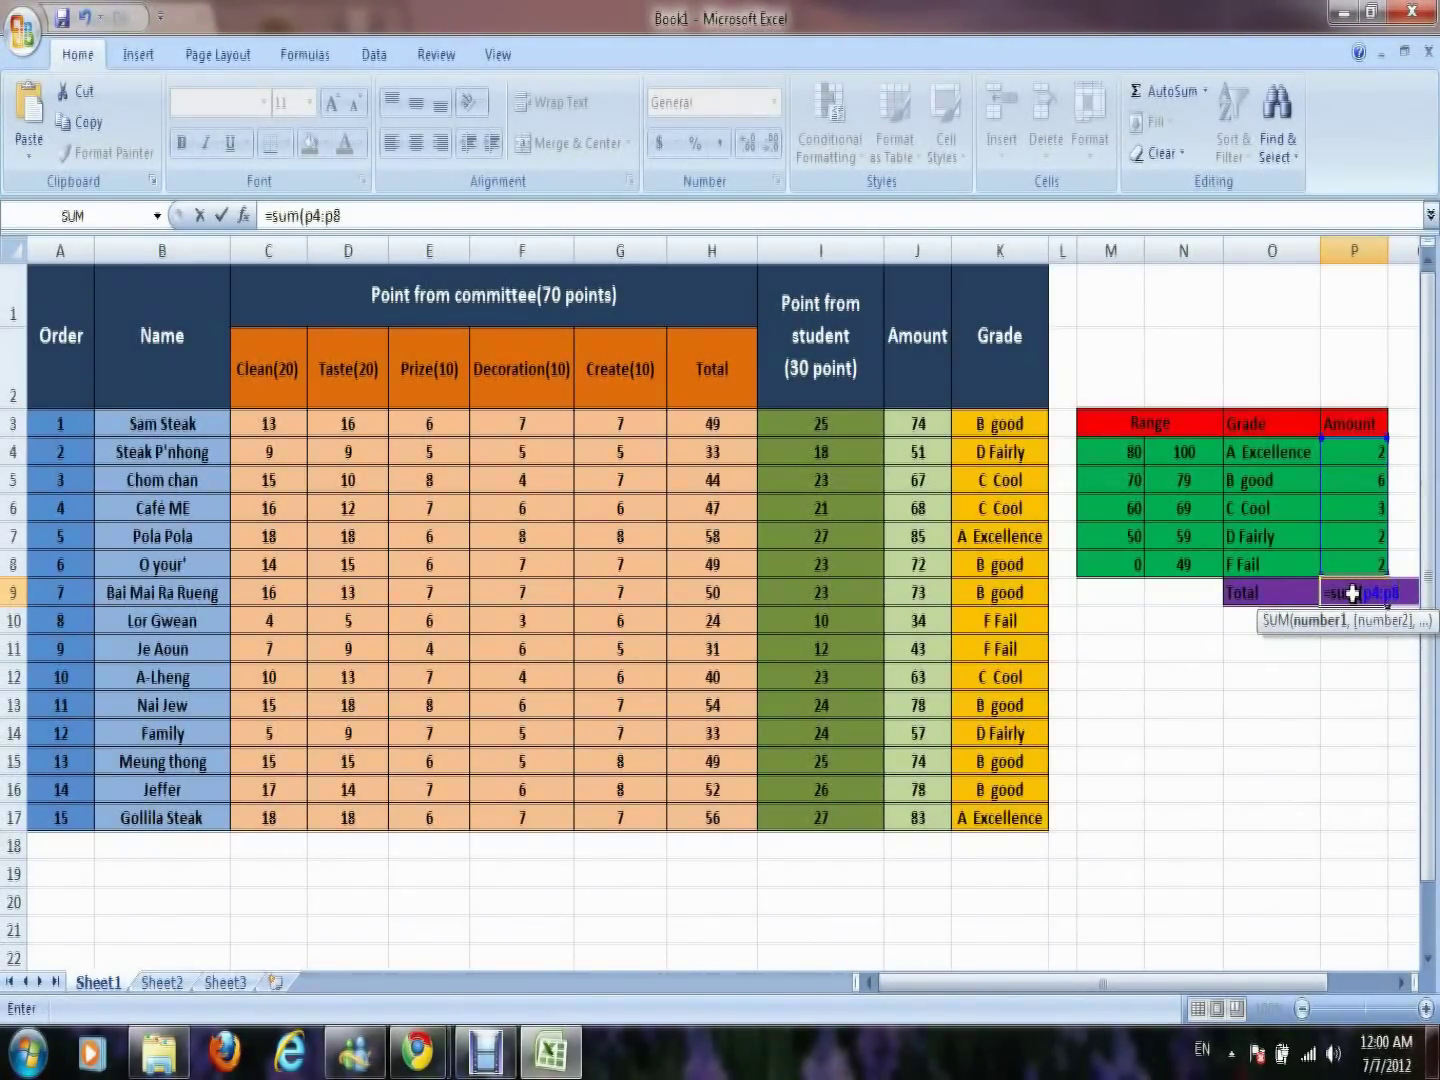
key("Return")
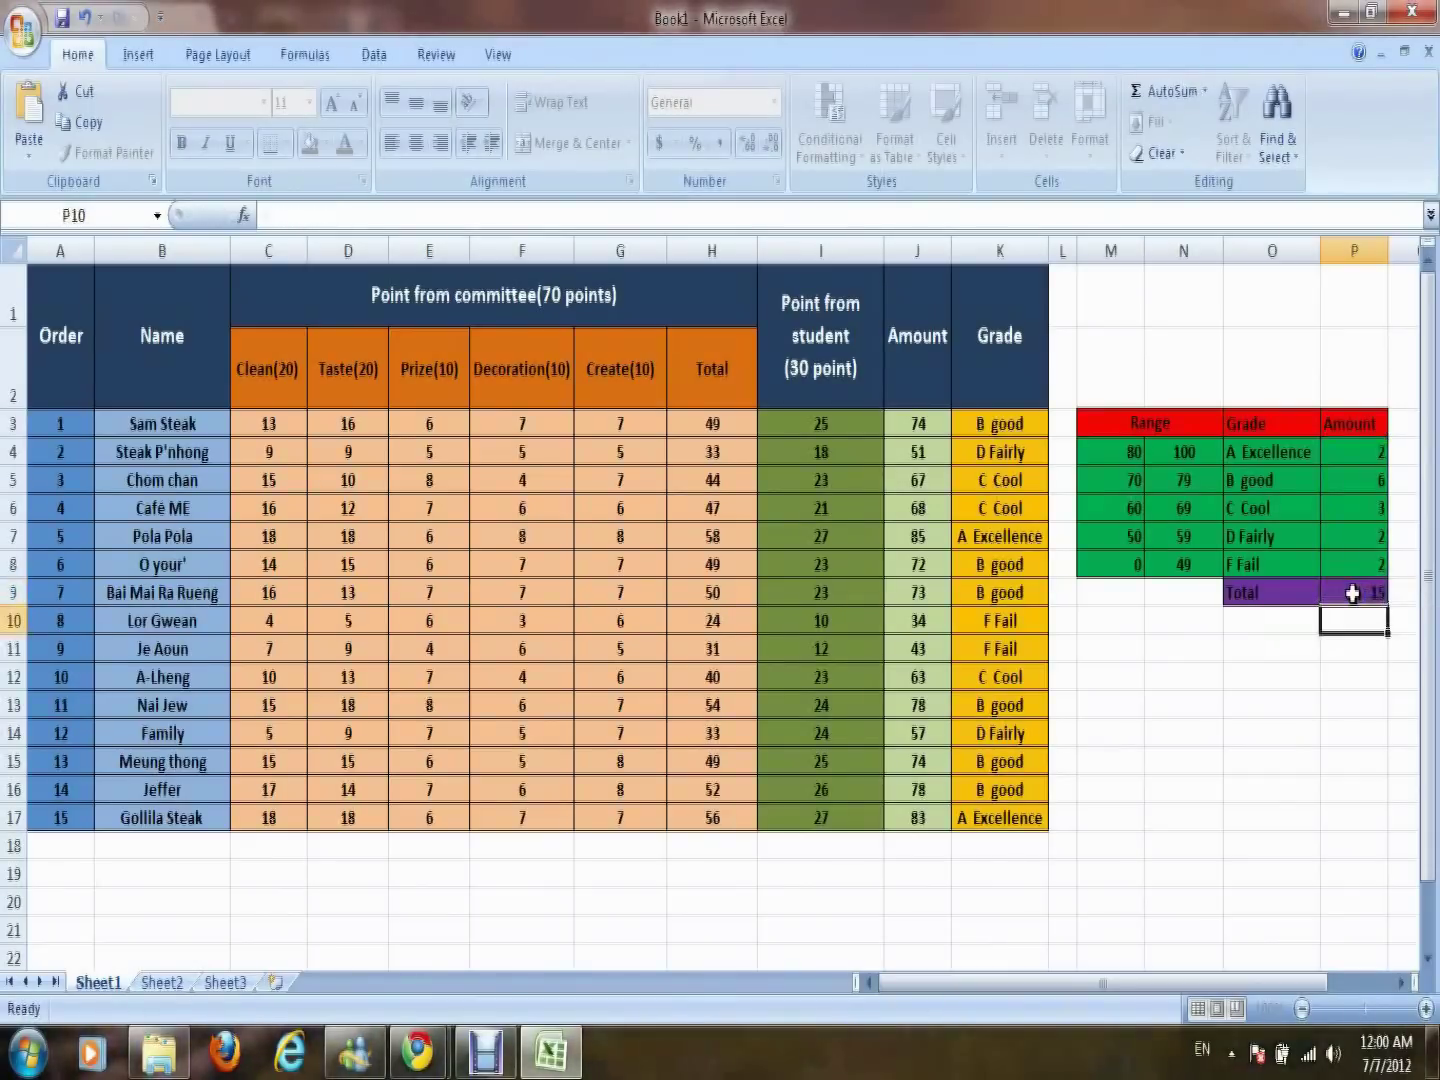